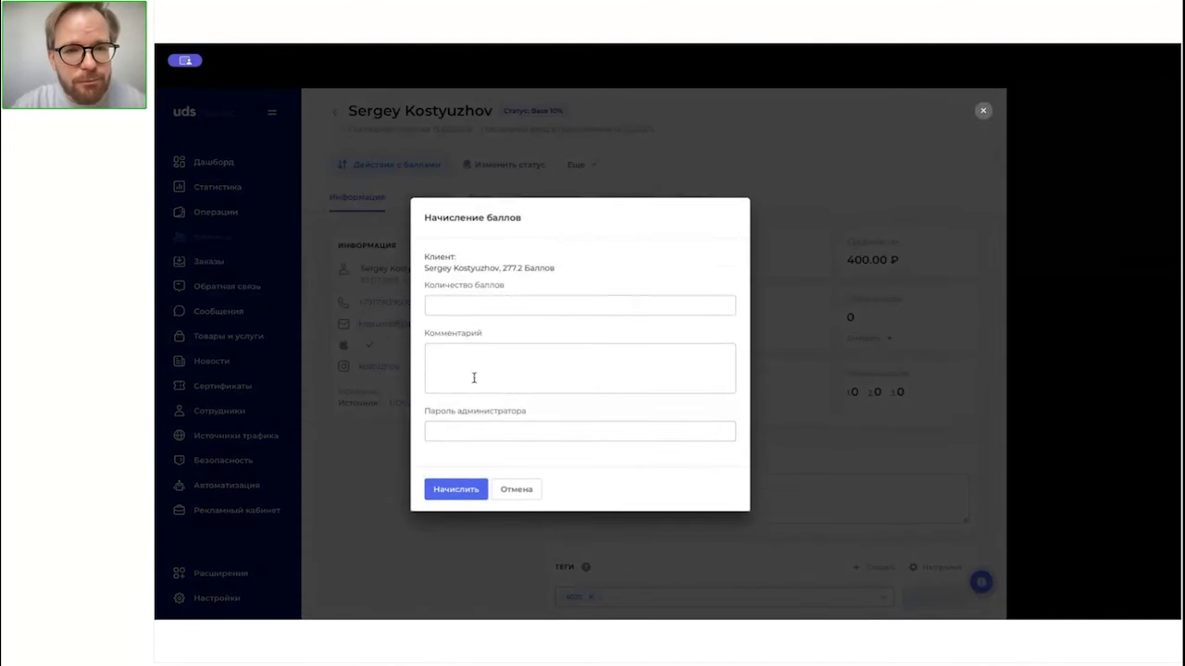
Autofill the saved administrator password and set the points amount to 300.
{"action": "left_click", "coordinate": [462, 429]}
{"action": "left_click", "coordinate": [490, 456]}
{"action": "left_click", "coordinate": [483, 384]}
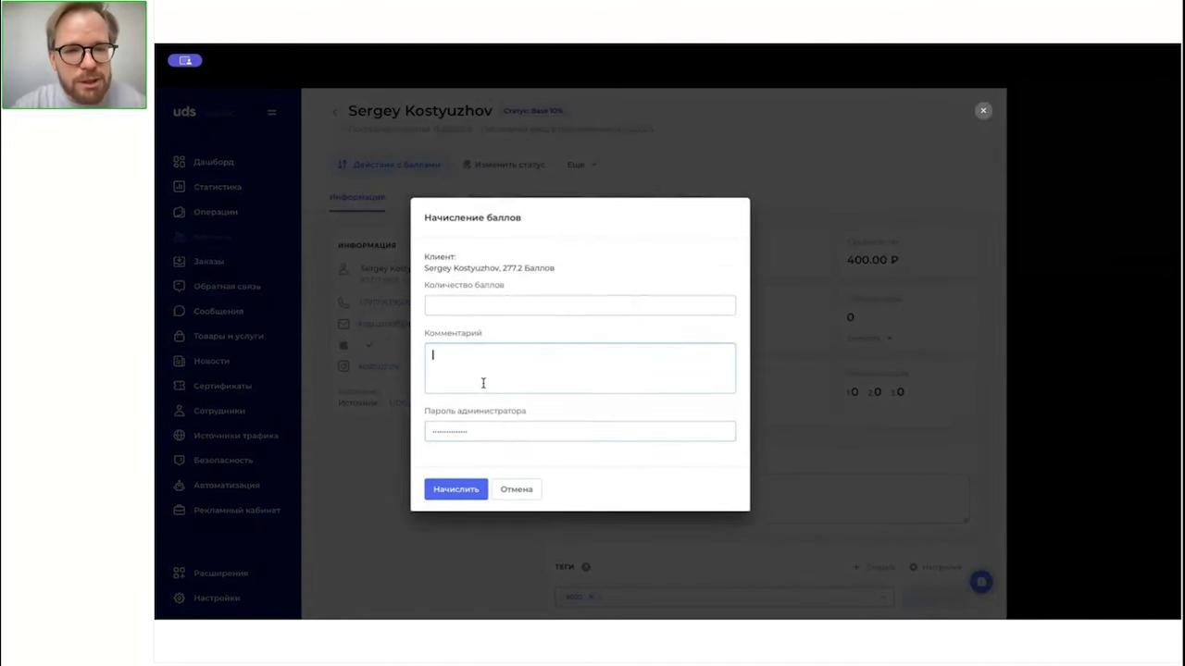
{"action": "left_click", "coordinate": [511, 305]}
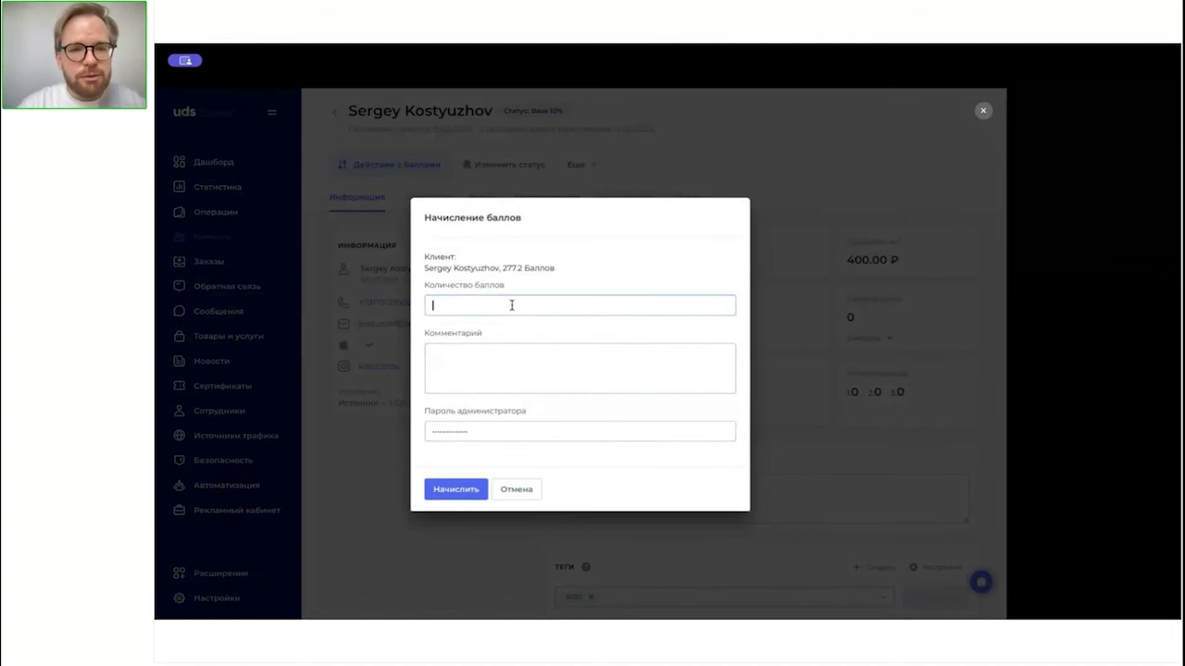
{"action": "type", "text": "500"}
{"action": "key", "text": "BackSpace"}
{"action": "key", "text": "BackSpace"}
{"action": "key", "text": "BackSpace"}
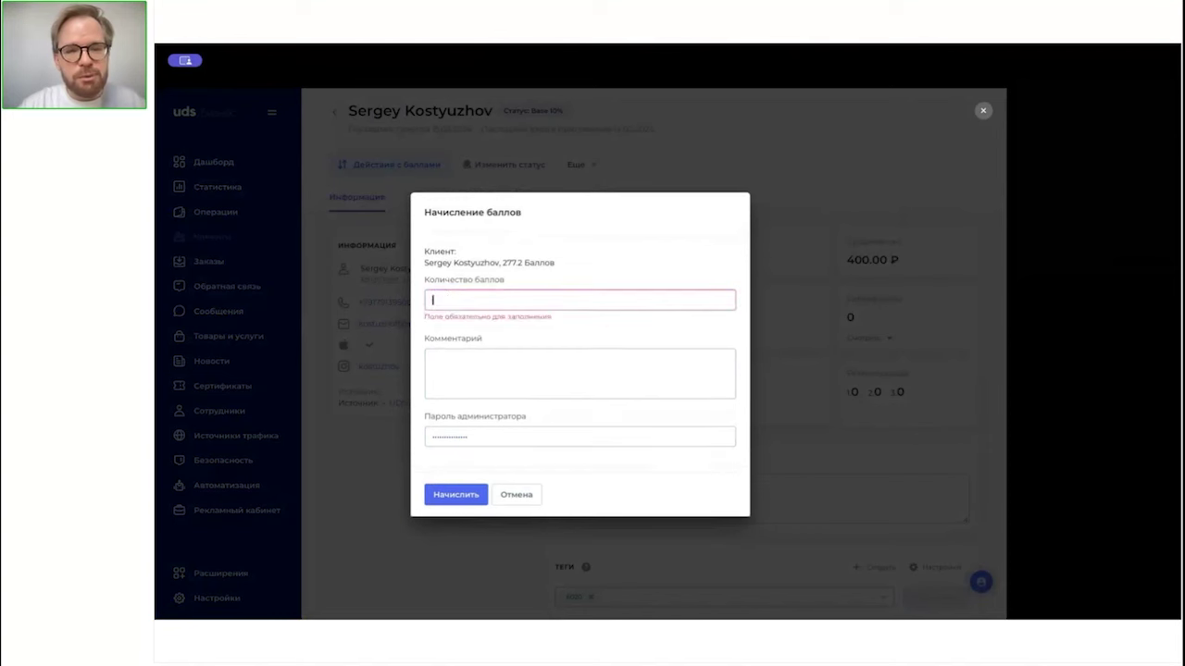
{"action": "type", "text": "300"}
Begin the comment with 'Привет! У нас появилось нове меню завтраков'.
{"action": "left_click", "coordinate": [516, 368]}
{"action": "type", "text": "При"}
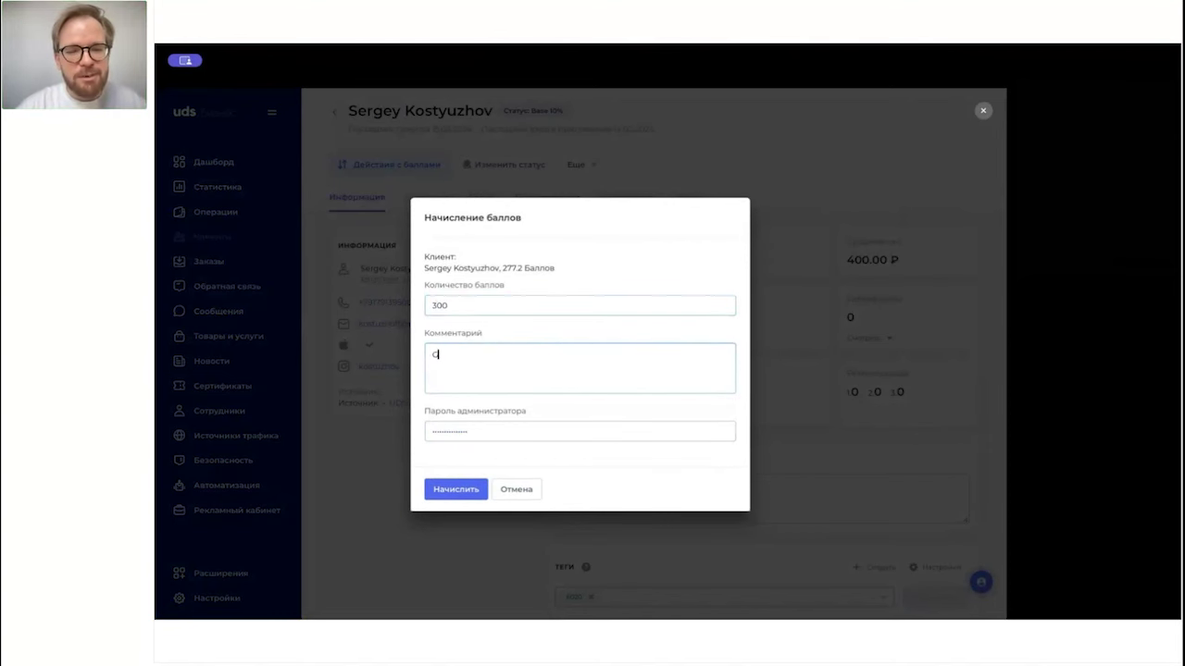
{"action": "key", "text": "BackSpace"}
{"action": "key", "text": "BackSpace"}
{"action": "key", "text": "BackSpace"}
{"action": "type", "text": "При"}
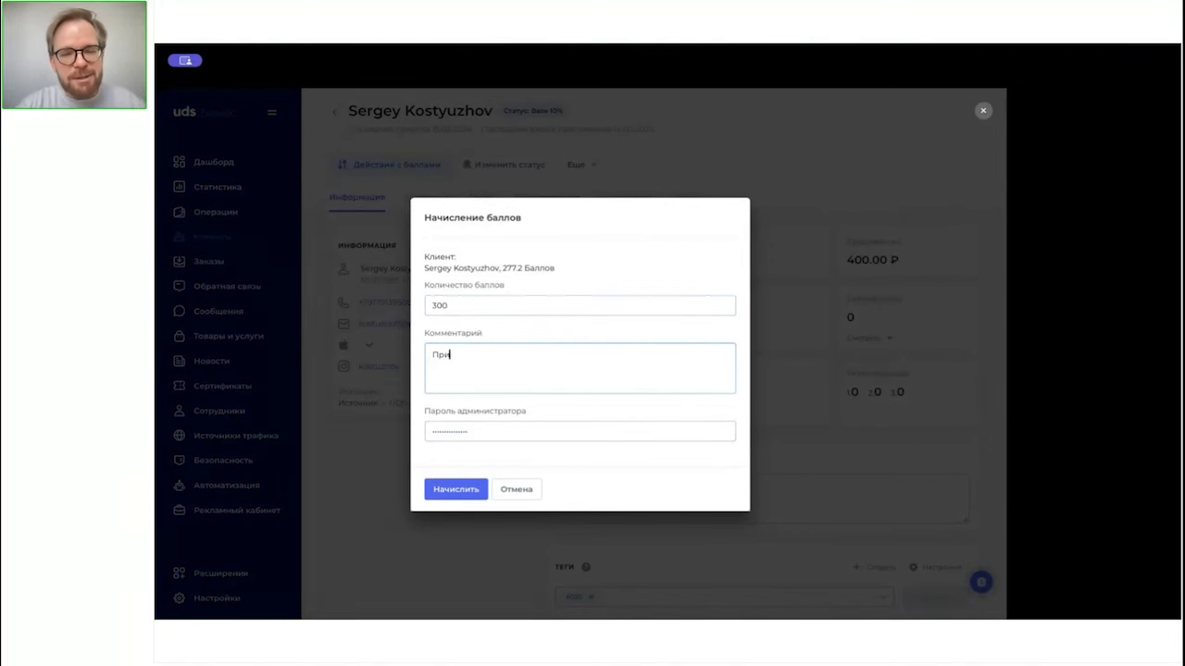
{"action": "type", "text": "вет! У нас п"}
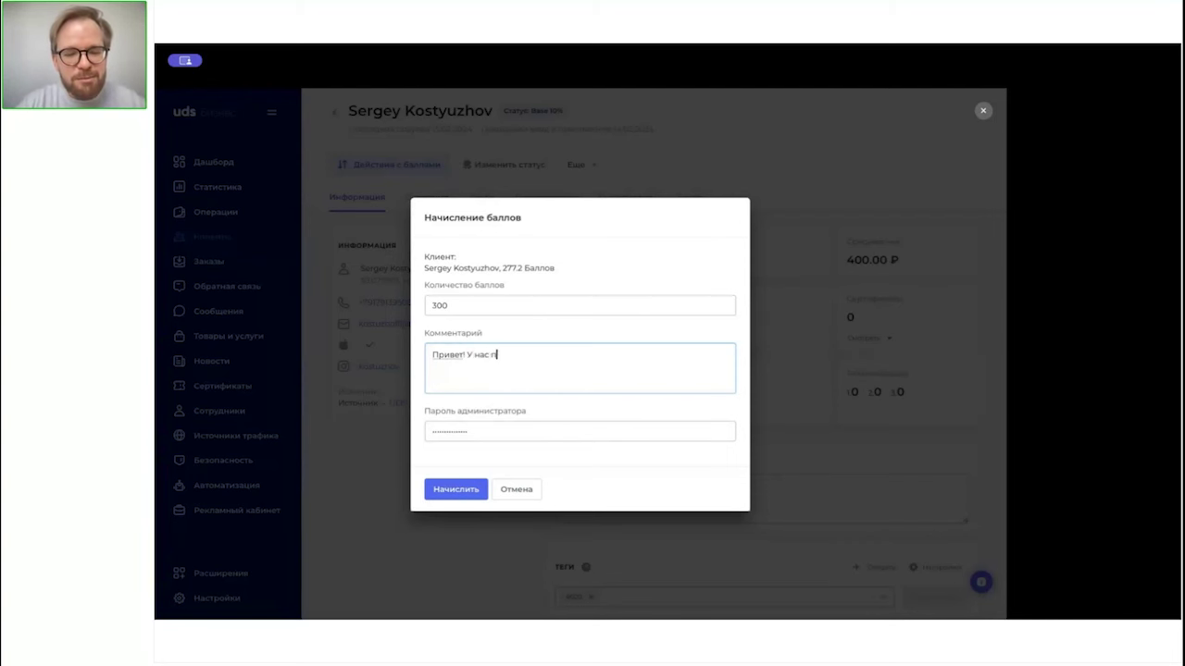
{"action": "type", "text": "оявил"}
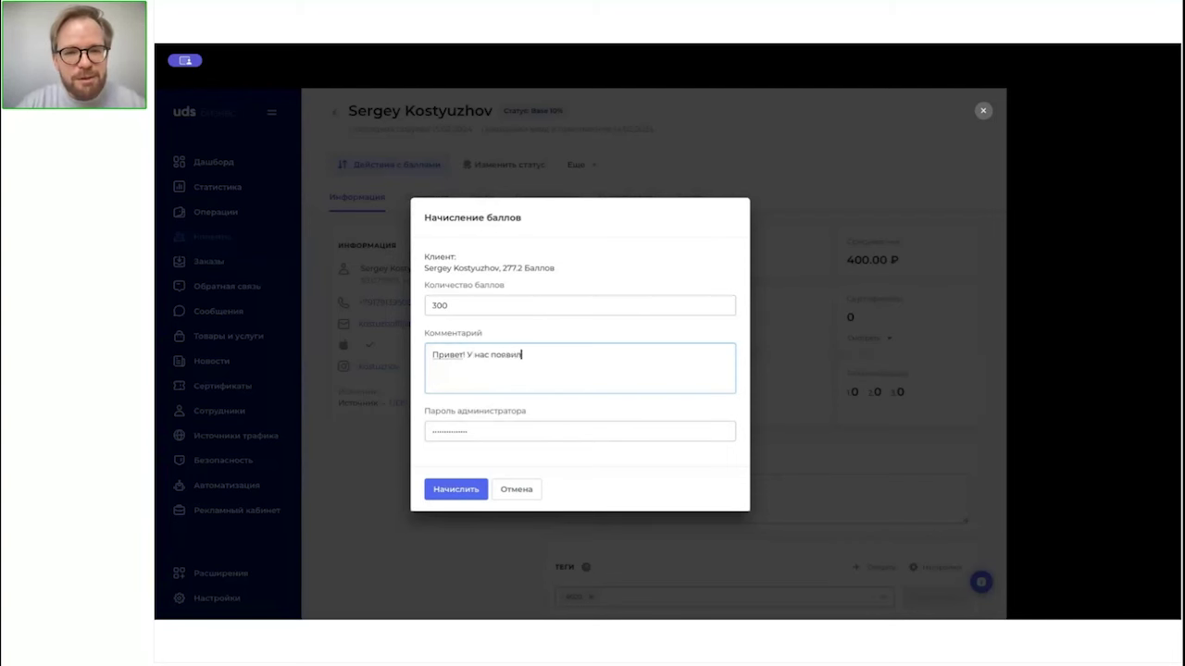
{"action": "type", "text": "ось нове меню завтраков"}
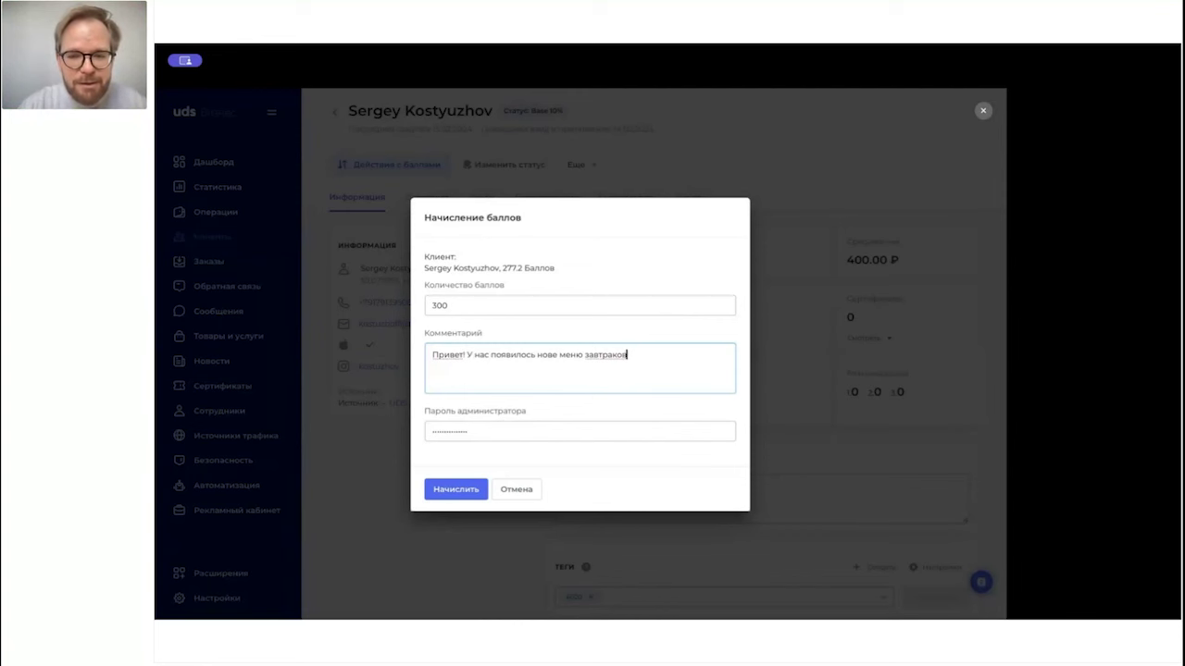
Fix 'нове' to 'новое' and append 'Чтобы тебе приятнее было его попробовать, дарим тебе эти баллы))'.
{"action": "left_click", "coordinate": [551, 354]}
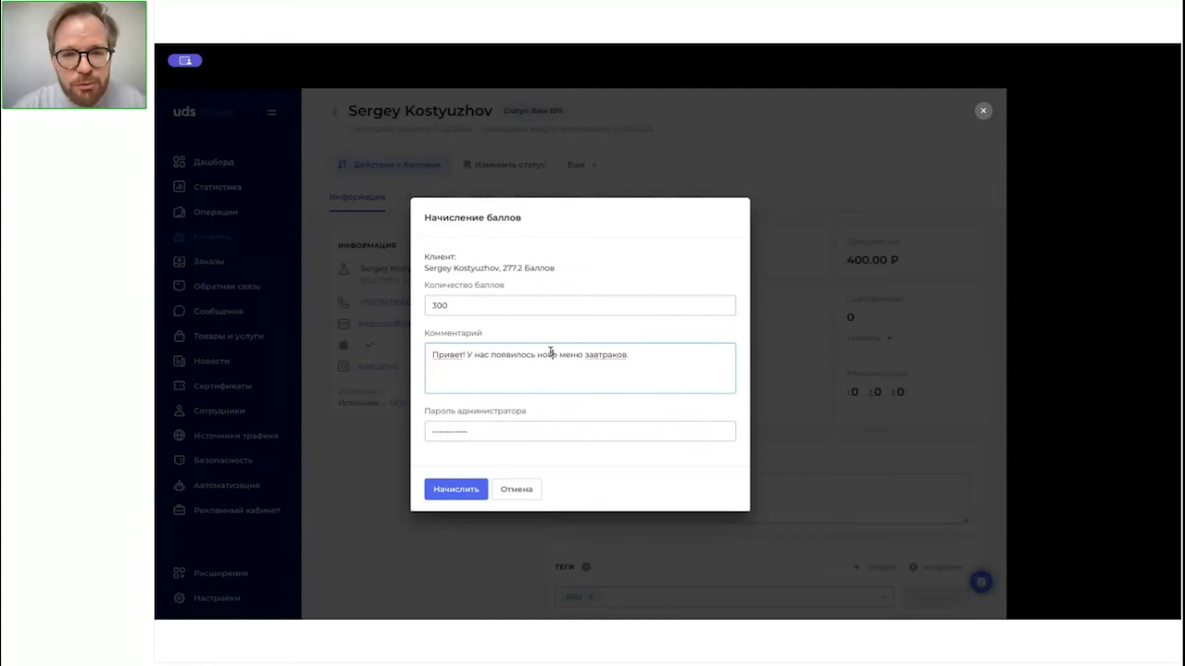
{"action": "type", "text": "о"}
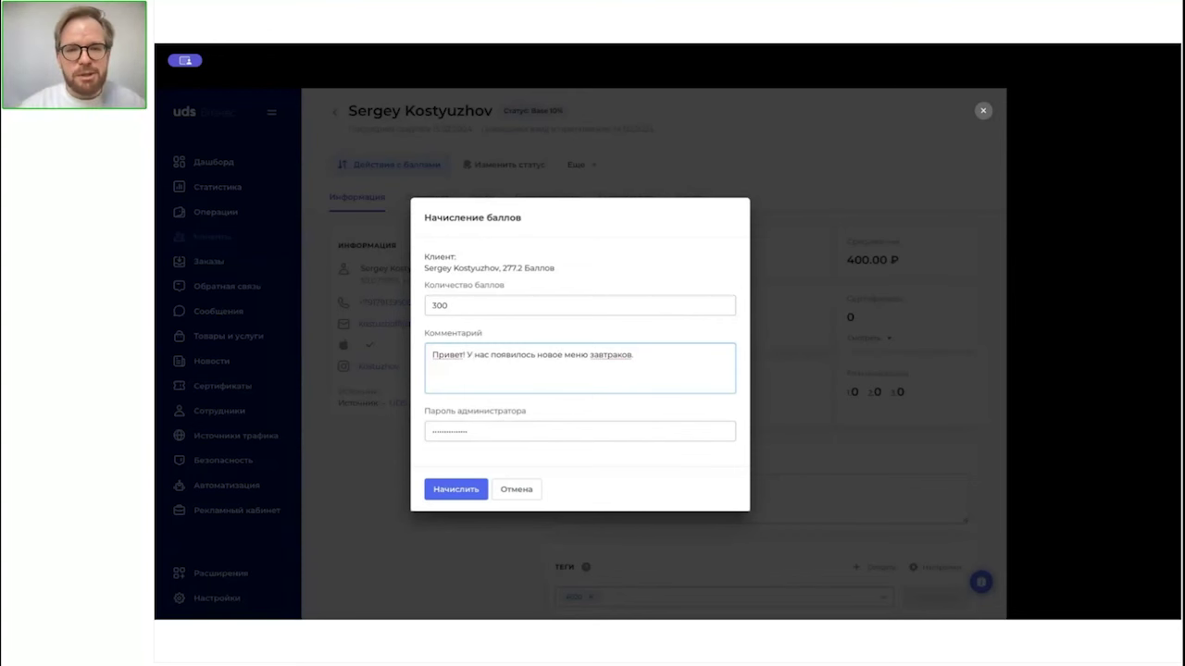
{"action": "left_click", "coordinate": [634, 354]}
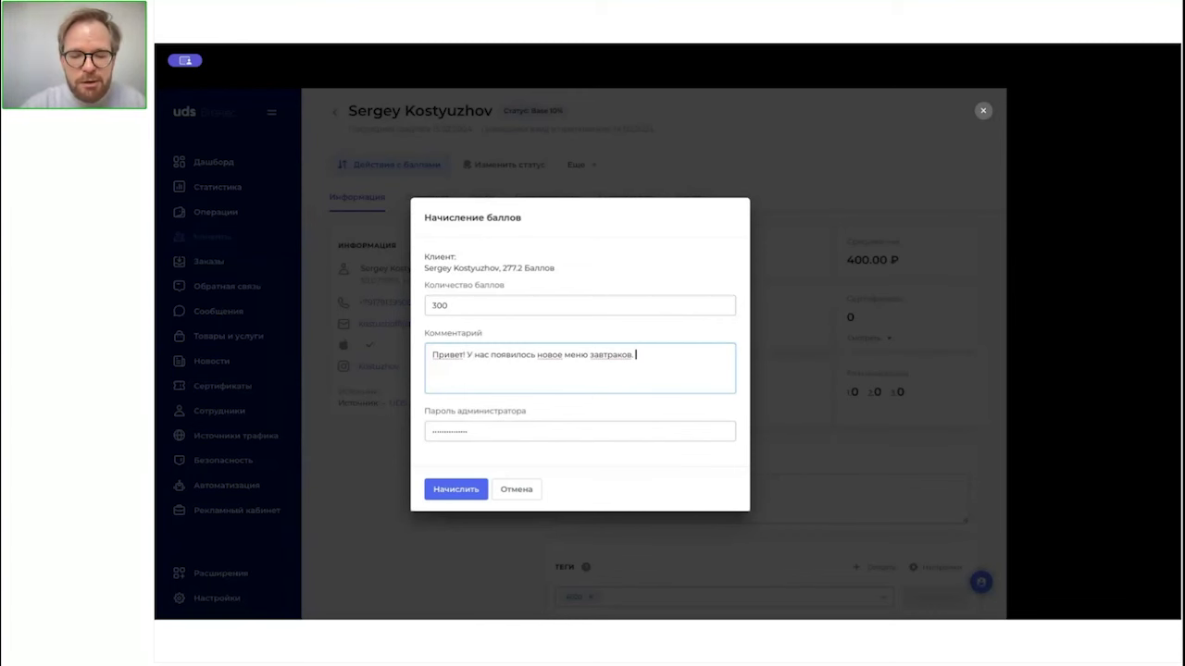
{"action": "type", "text": "Чтобы тебе "}
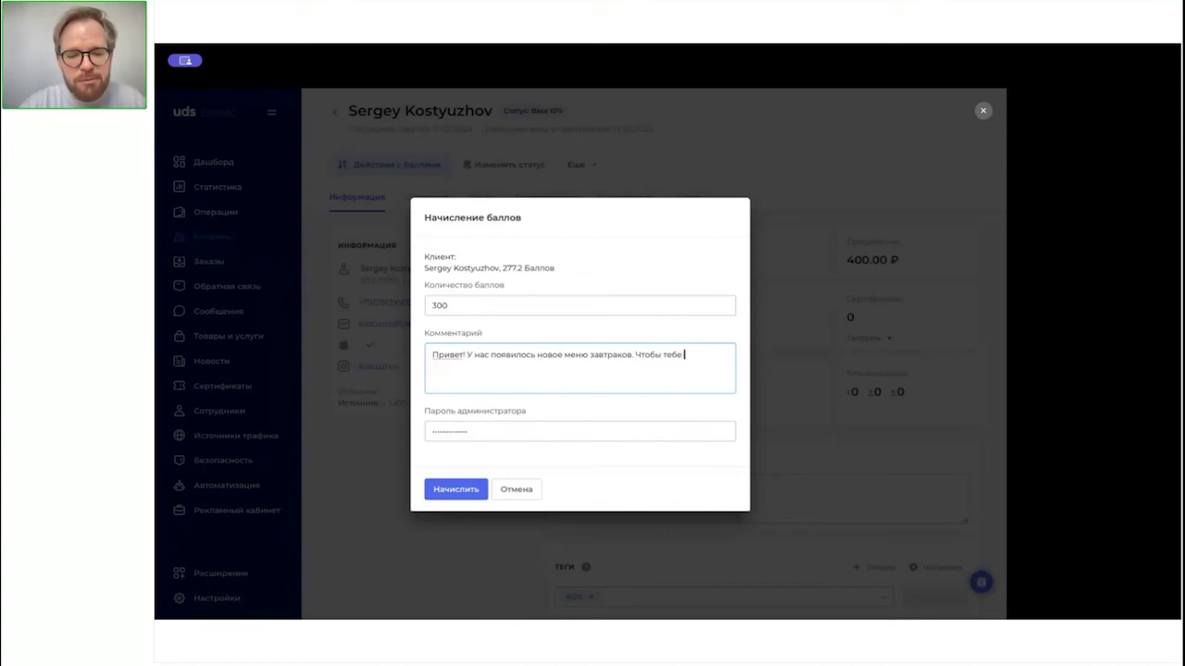
{"action": "type", "text": "приятнее было"}
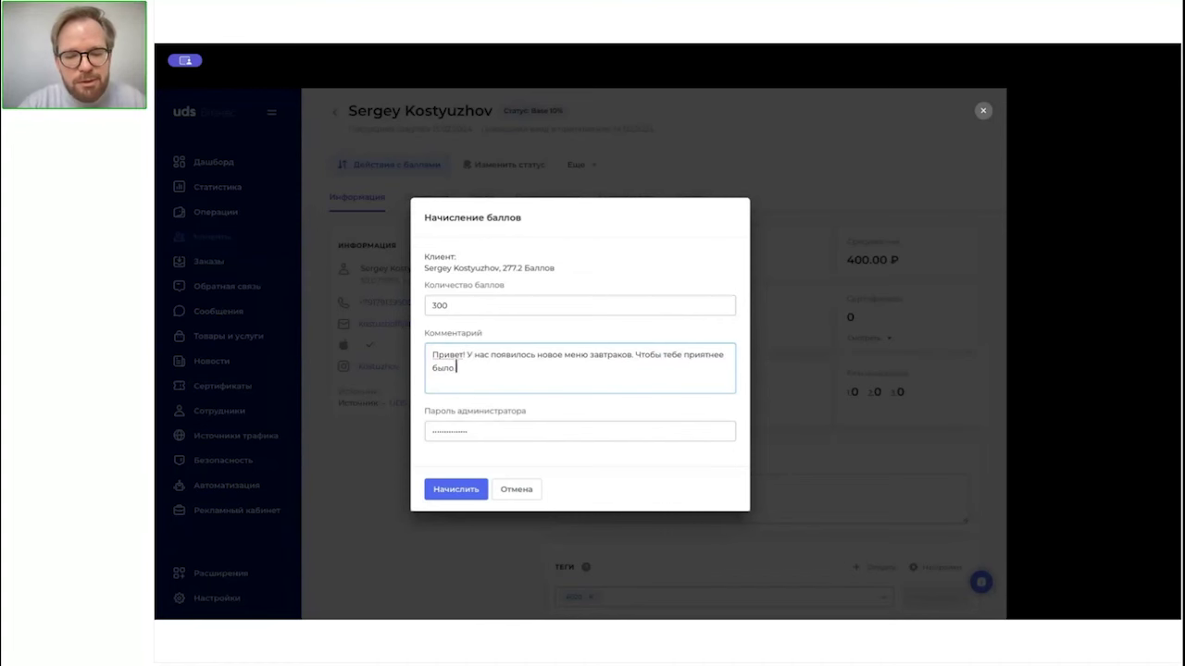
{"action": "type", "text": " его попробовать"}
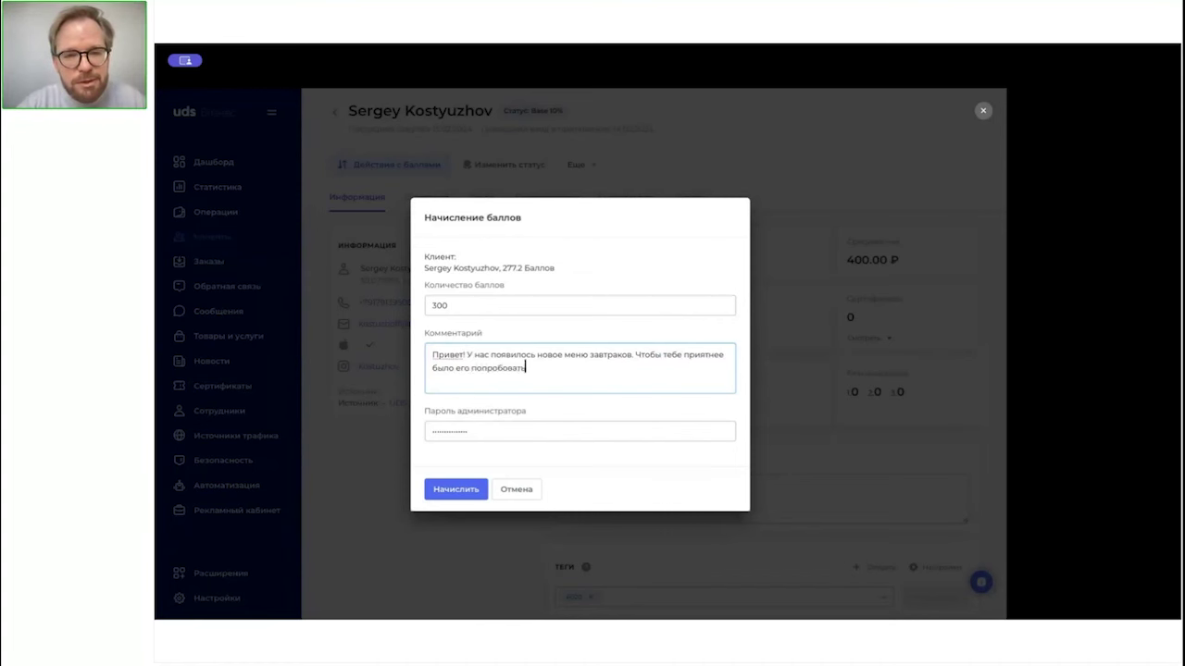
{"action": "type", "text": ", дарим т"}
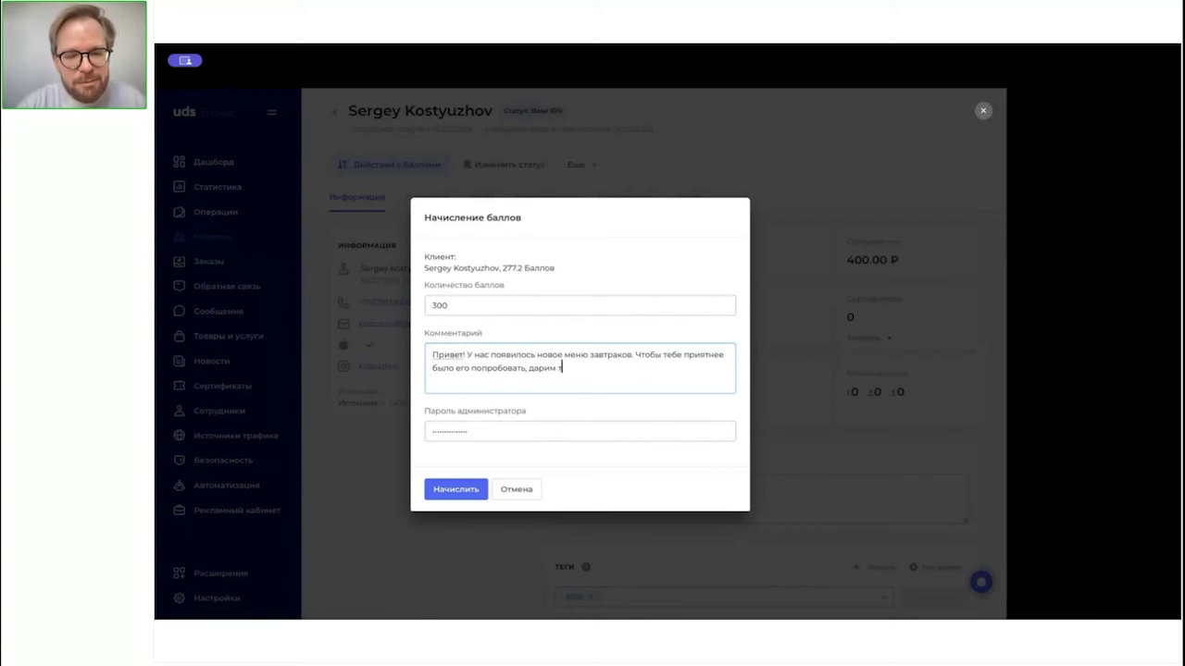
{"action": "type", "text": "ебе эти баллы"}
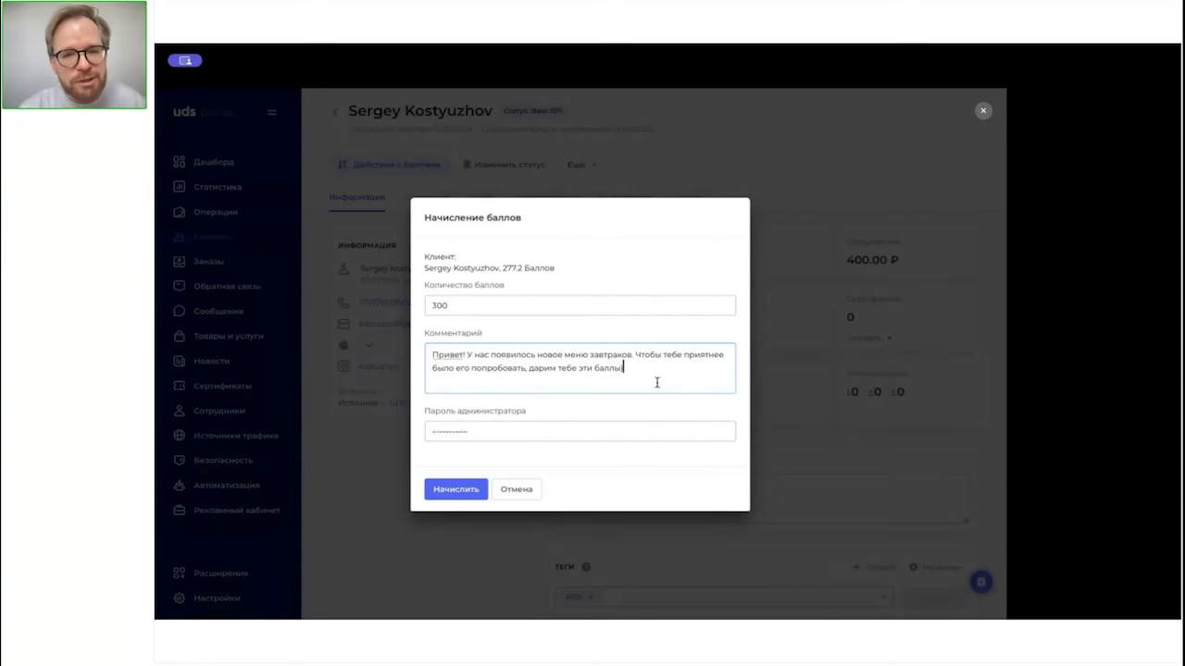
{"action": "type", "text": ")"}
Copy the 😊 emoji from the emoji website and paste it at the comment's end.
{"action": "mouse_move", "coordinate": [592, 53]}
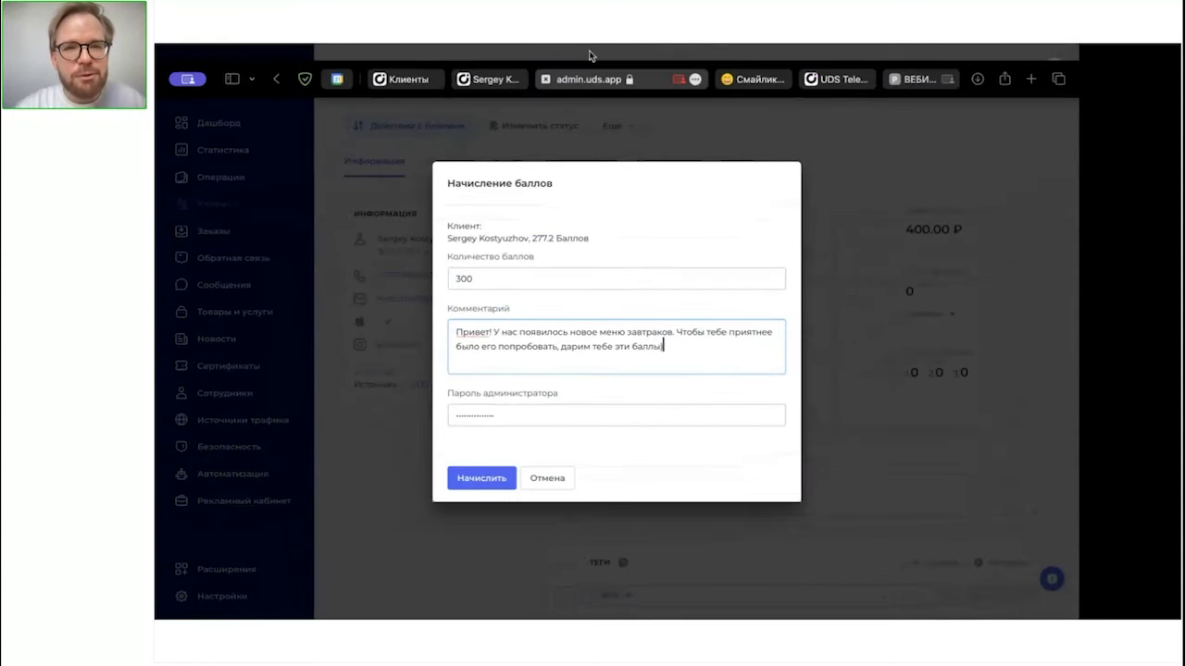
{"action": "left_click", "coordinate": [754, 79]}
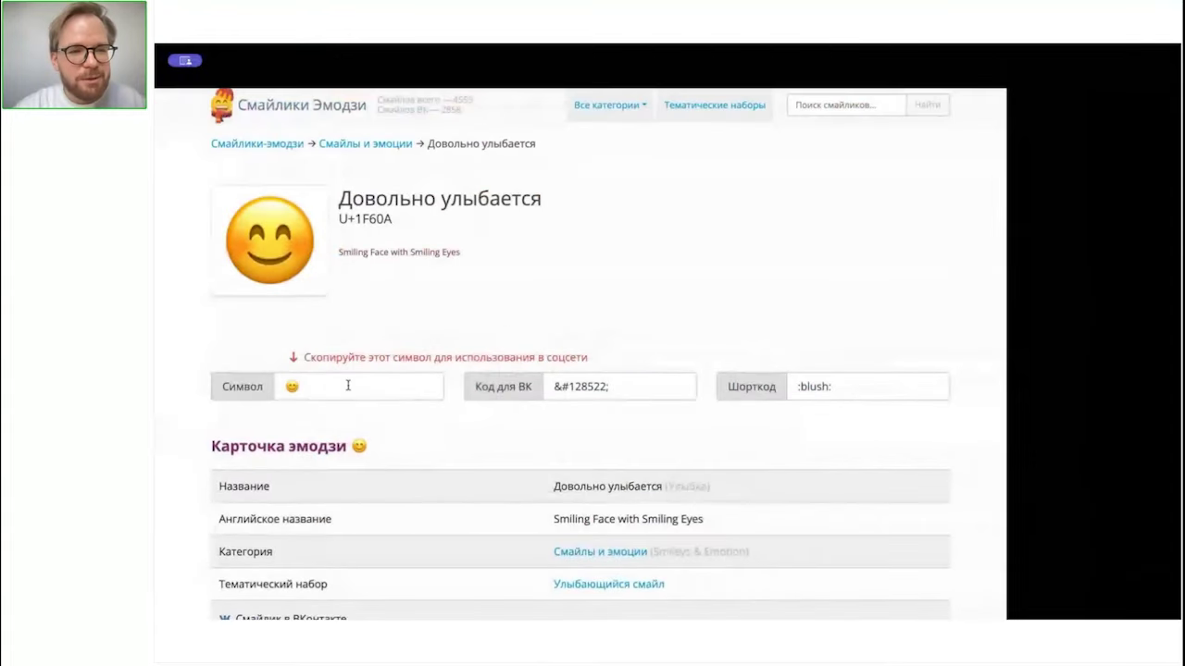
{"action": "left_click", "coordinate": [290, 379]}
{"action": "left_click", "coordinate": [579, 79]}
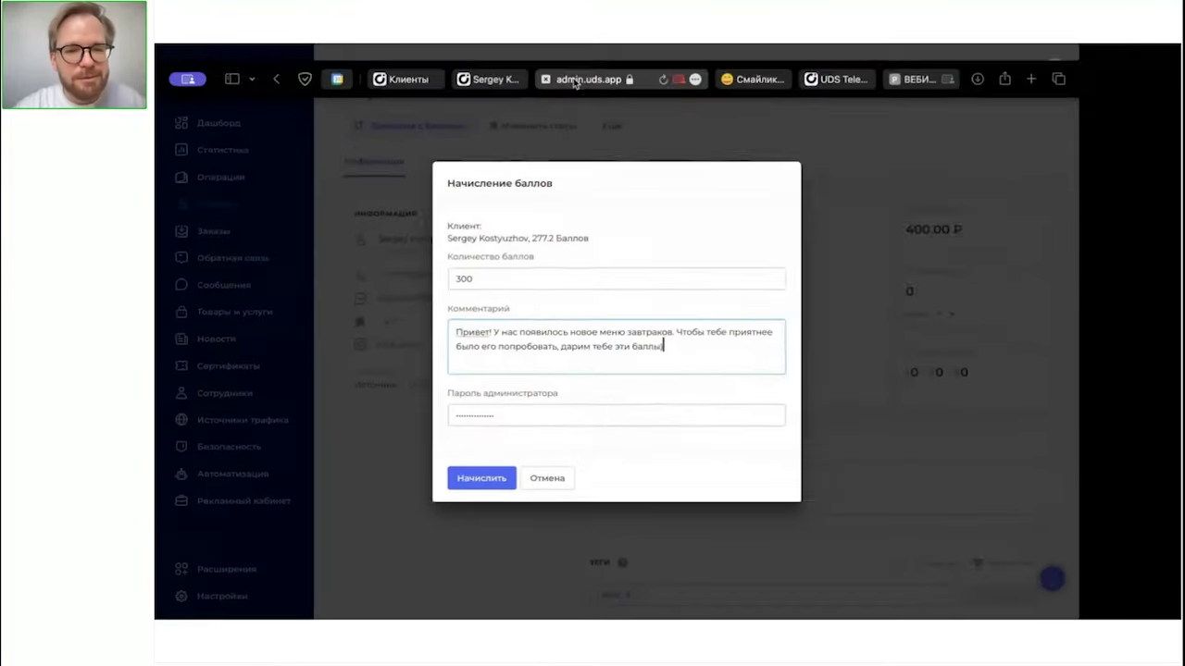
{"action": "type", "text": "😊"}
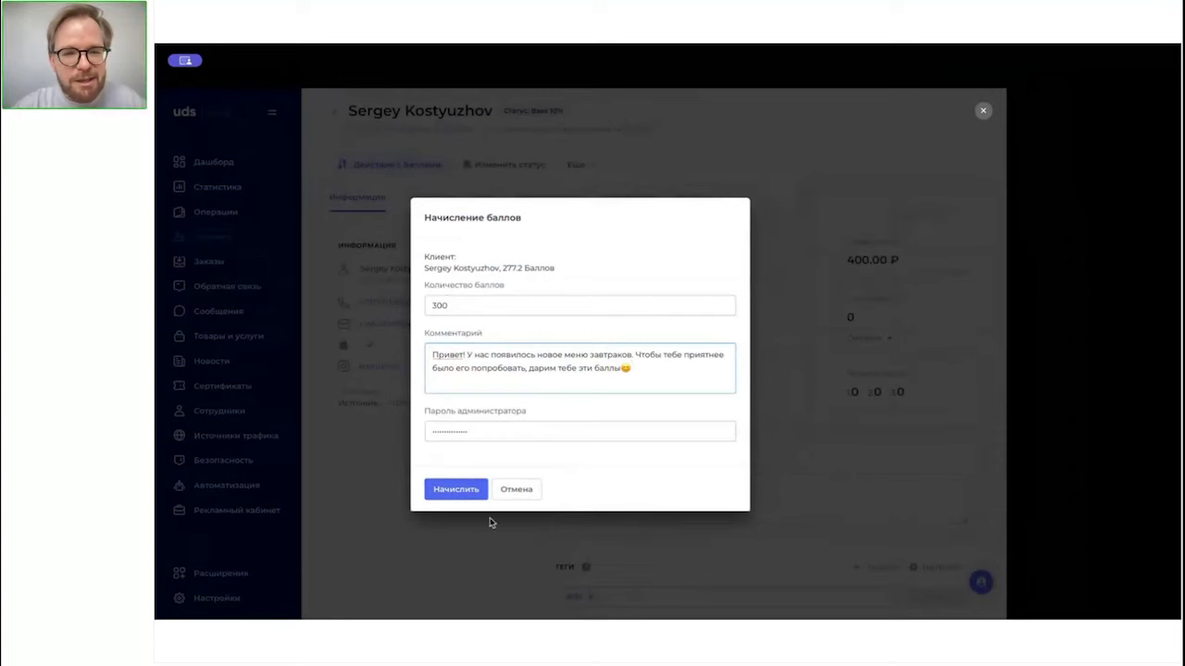
Credit the 300 points, declining Safari's password save, then stop the webinar screen share.
{"action": "left_click", "coordinate": [455, 496]}
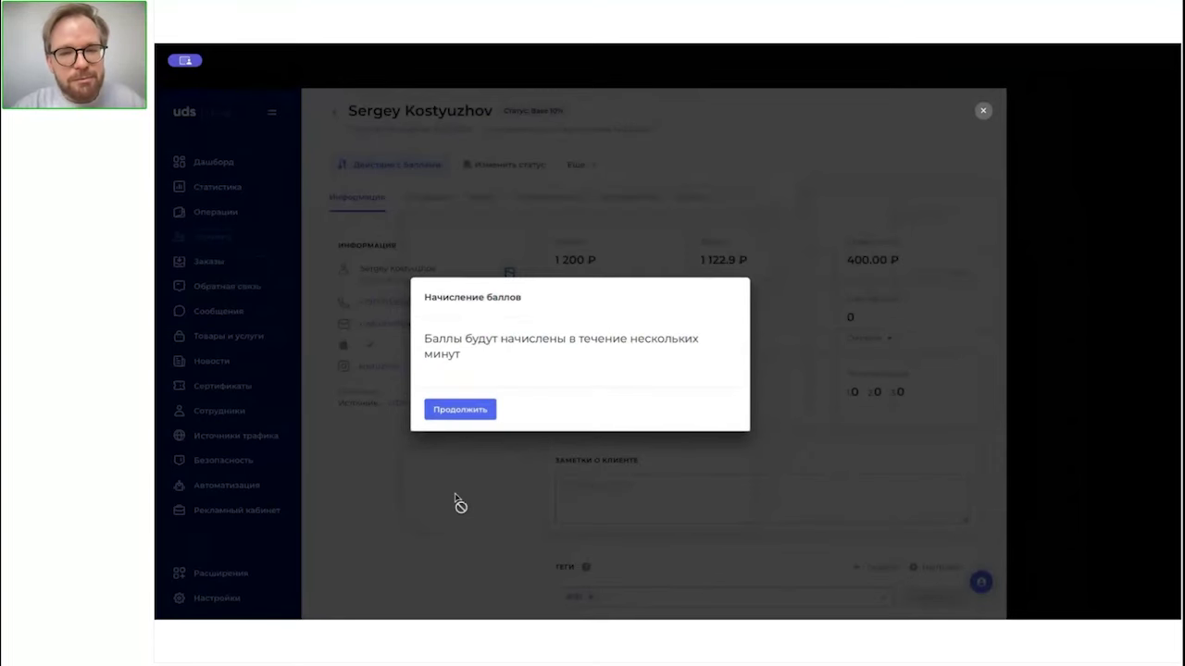
{"action": "left_click", "coordinate": [490, 411]}
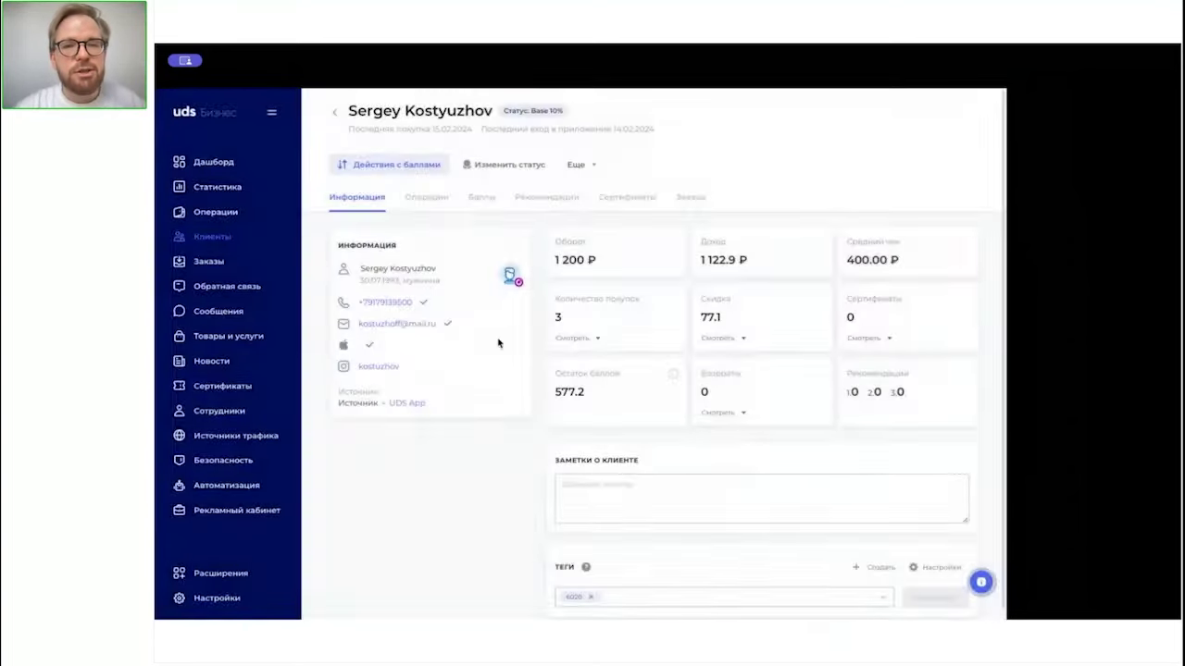
{"action": "left_click", "coordinate": [602, 448]}
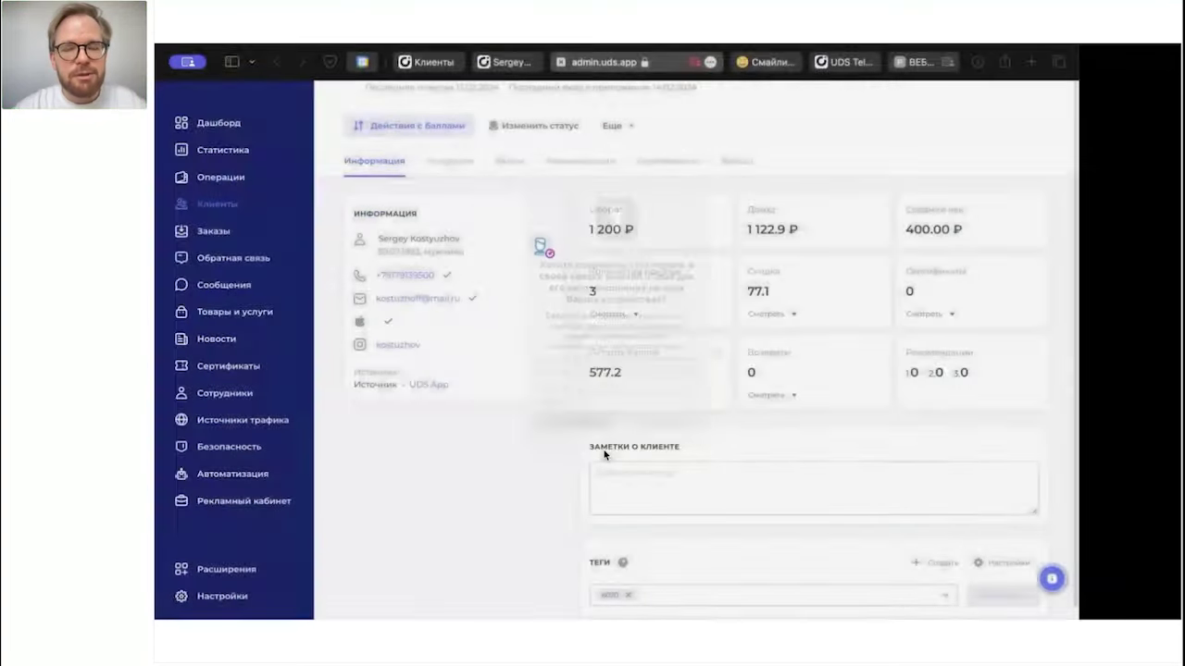
{"action": "left_click", "coordinate": [921, 79]}
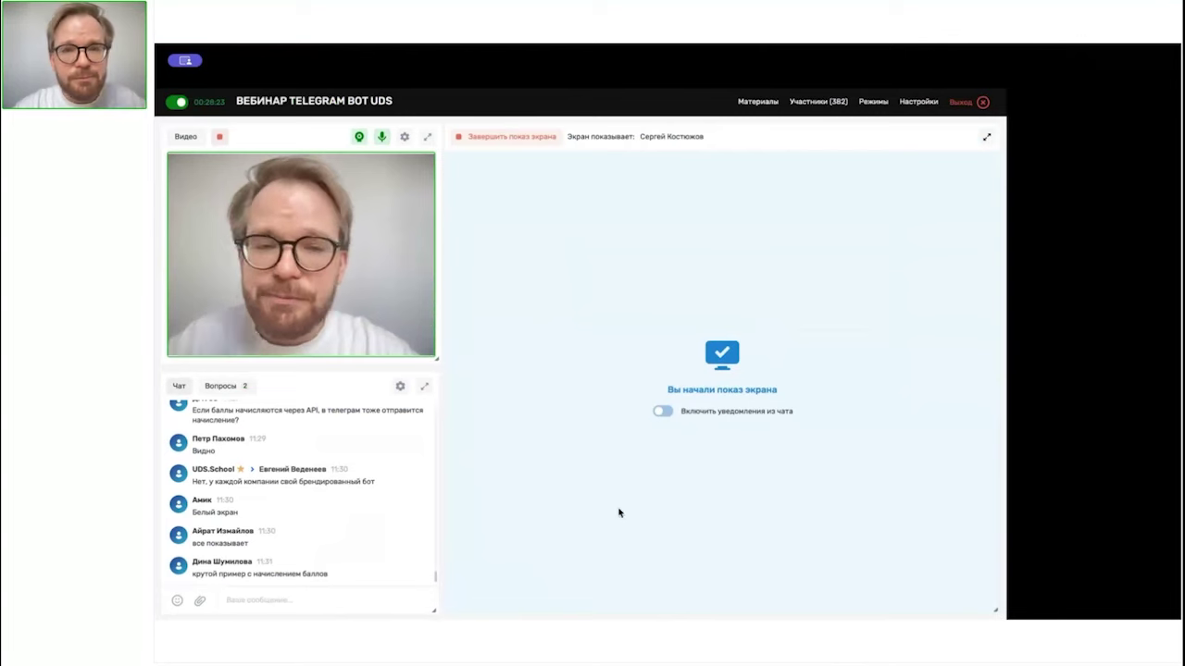
{"action": "left_click", "coordinate": [481, 136]}
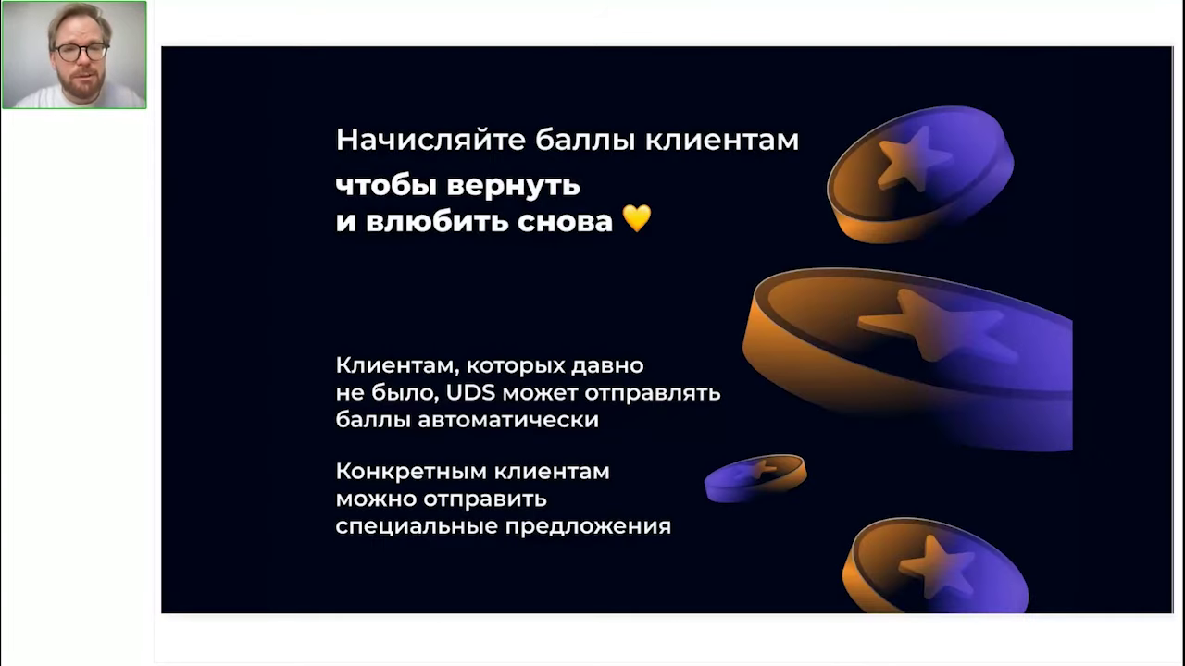
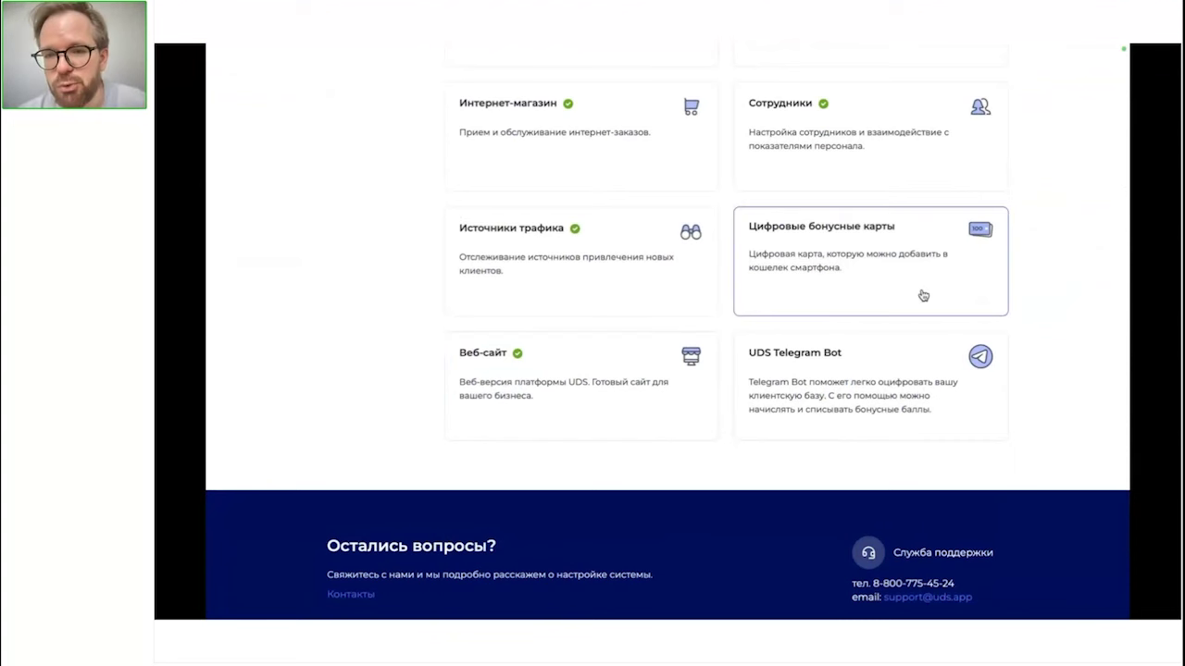
Open the UDS Telegram Bot card, read its BotFather setup instructions, and choose Подключить.
{"action": "left_click", "coordinate": [942, 384]}
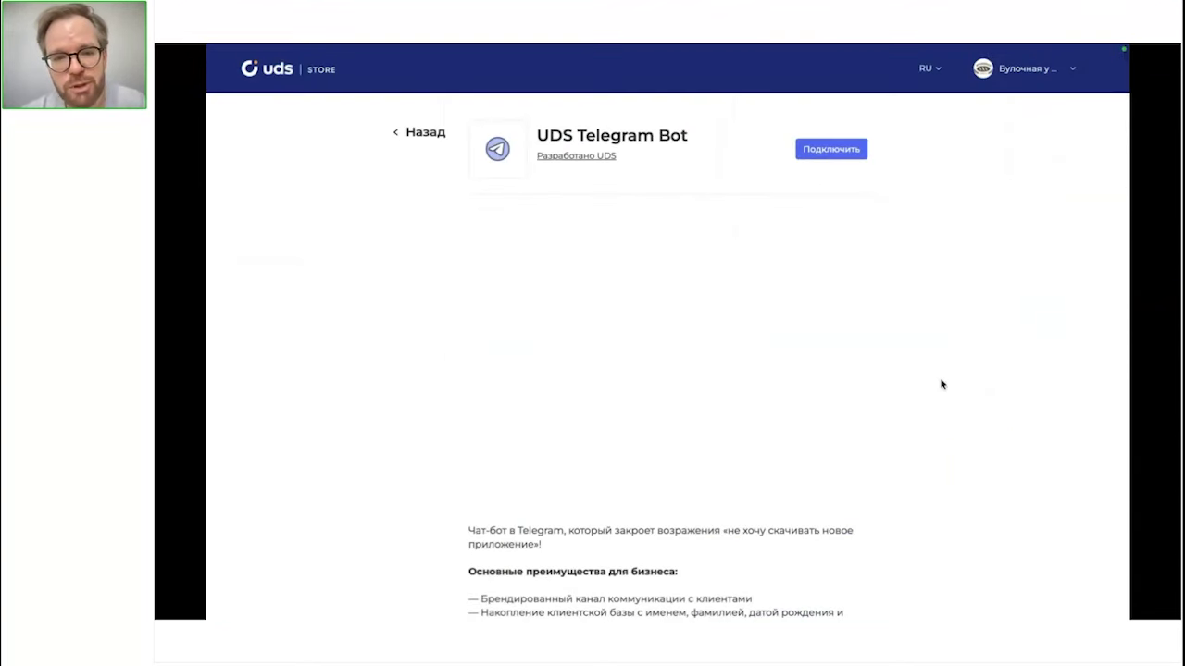
{"action": "scroll", "coordinate": [942, 384], "scroll_direction": "down", "scroll_amount": 5}
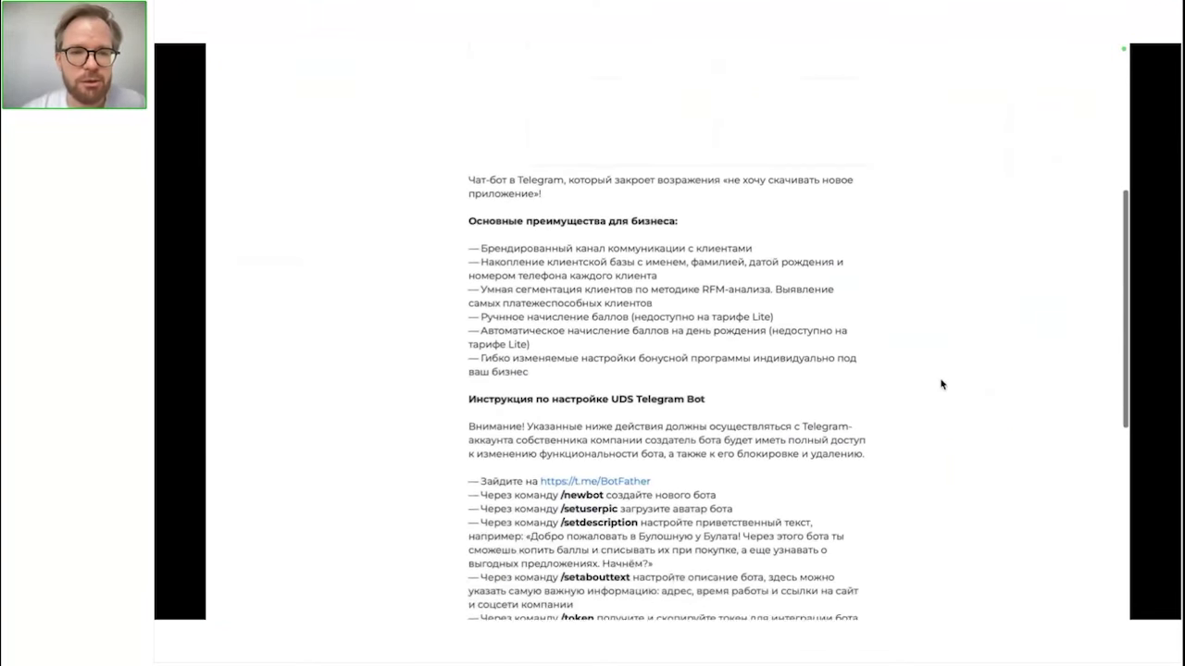
{"action": "scroll", "coordinate": [943, 384], "scroll_direction": "down", "scroll_amount": 1}
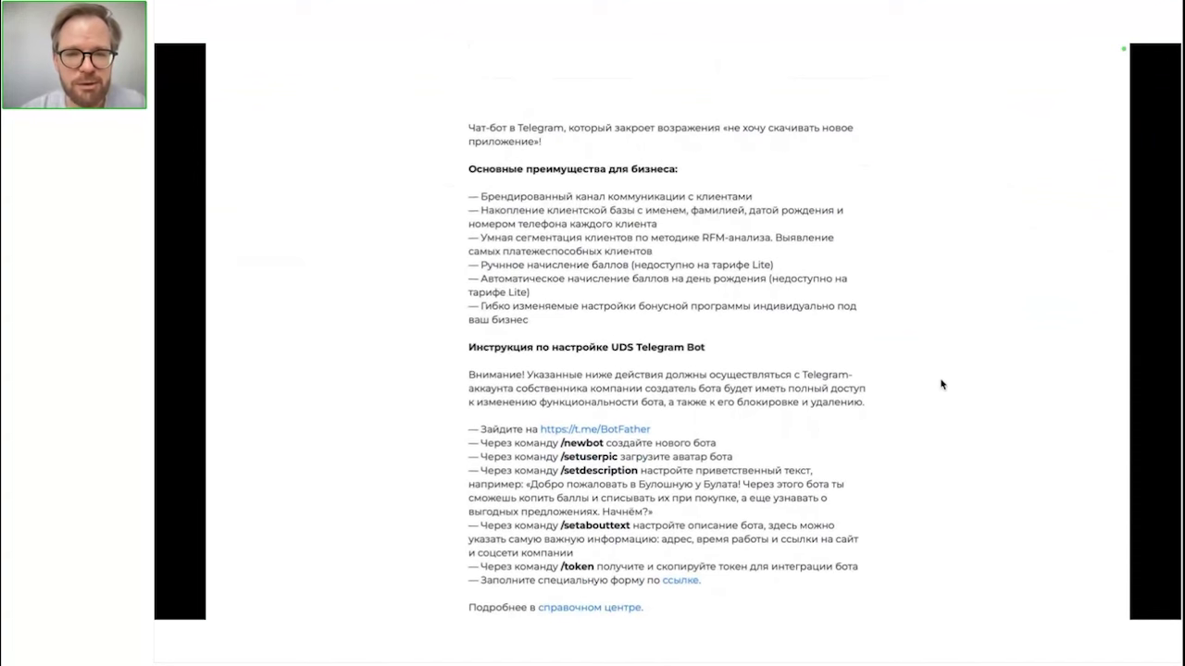
{"action": "scroll", "coordinate": [942, 384], "scroll_direction": "down", "scroll_amount": 5}
{"action": "scroll", "coordinate": [940, 383], "scroll_direction": "up", "scroll_amount": 10}
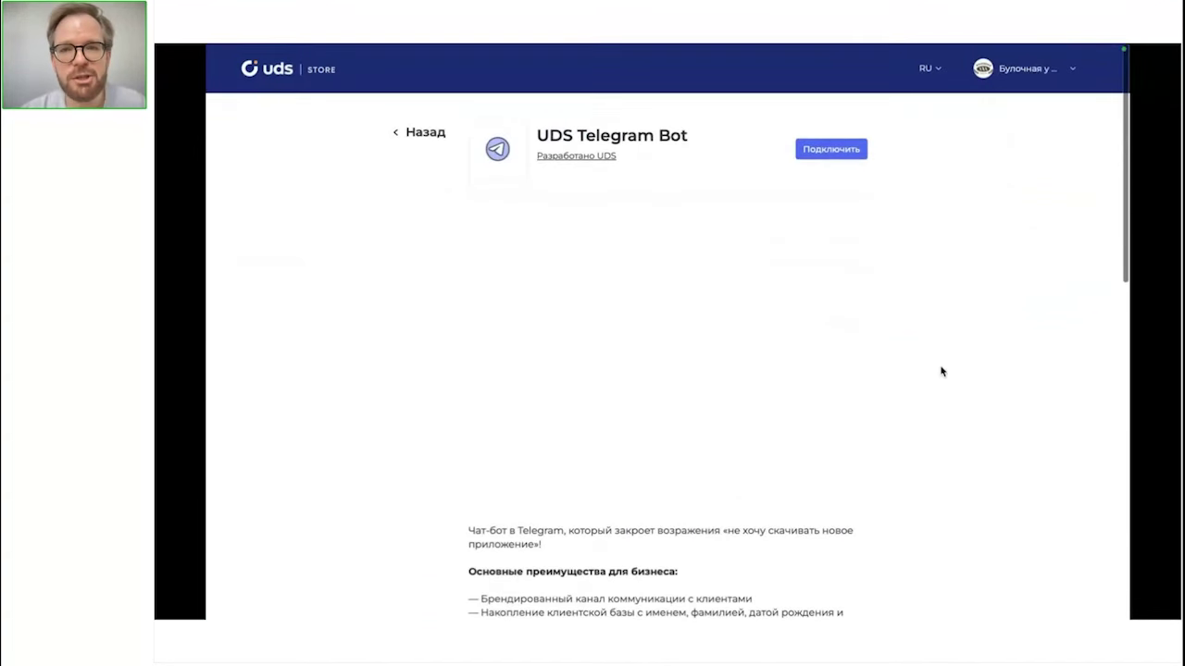
{"action": "left_click", "coordinate": [853, 148]}
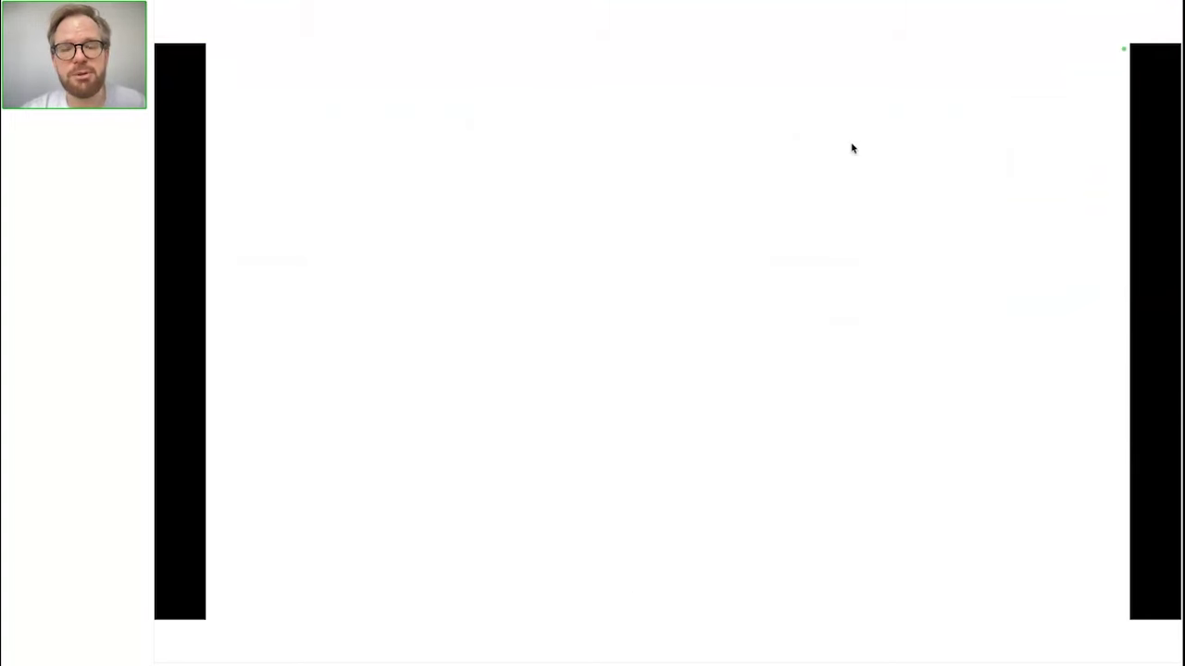
Let the Telegram Bot request form load and scroll to its phone, login and token fields.
{"action": "mouse_move", "coordinate": [765, 45]}
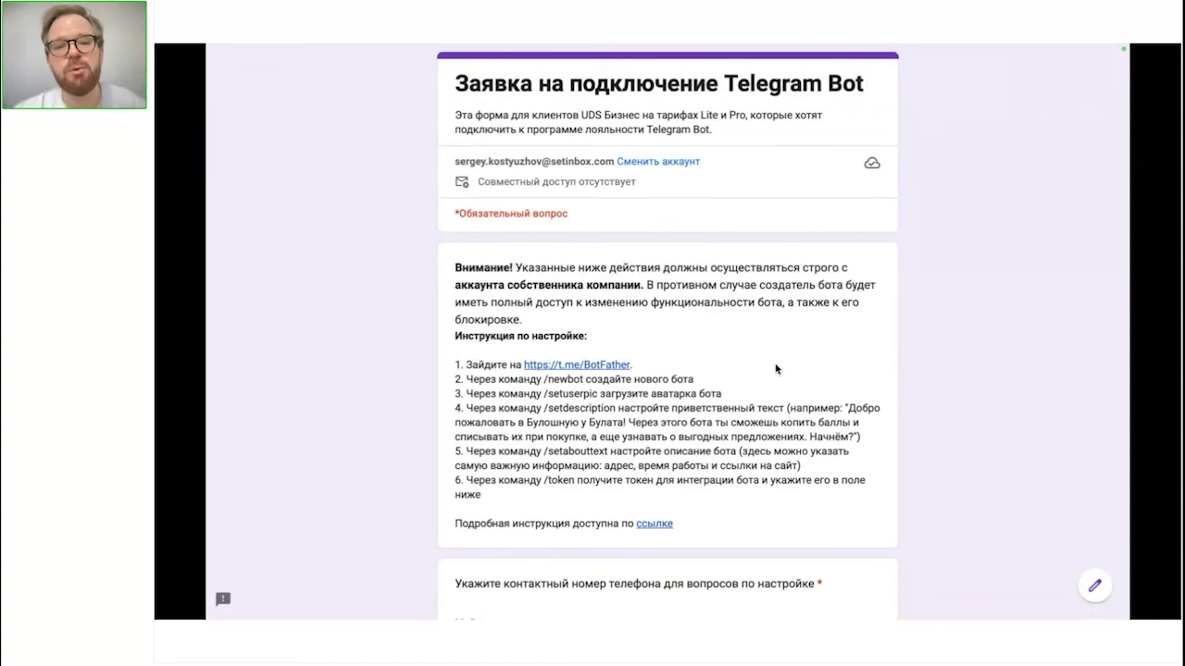
{"action": "scroll", "coordinate": [776, 369], "scroll_direction": "down", "scroll_amount": 1}
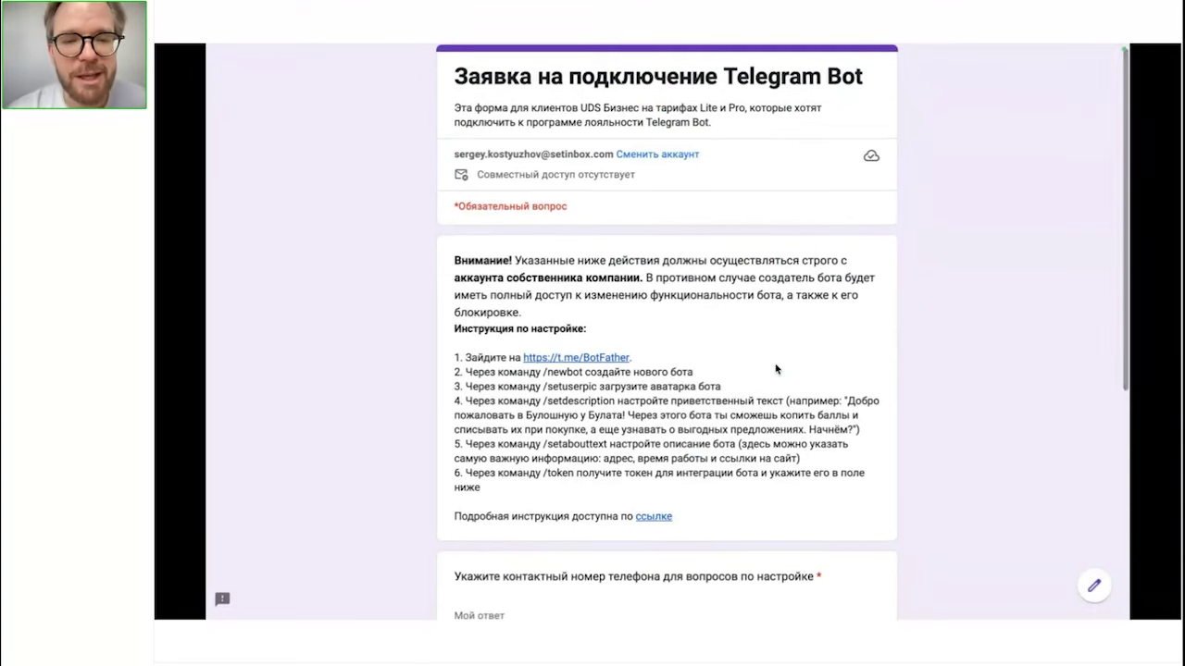
{"action": "scroll", "coordinate": [656, 389], "scroll_direction": "down", "scroll_amount": 5}
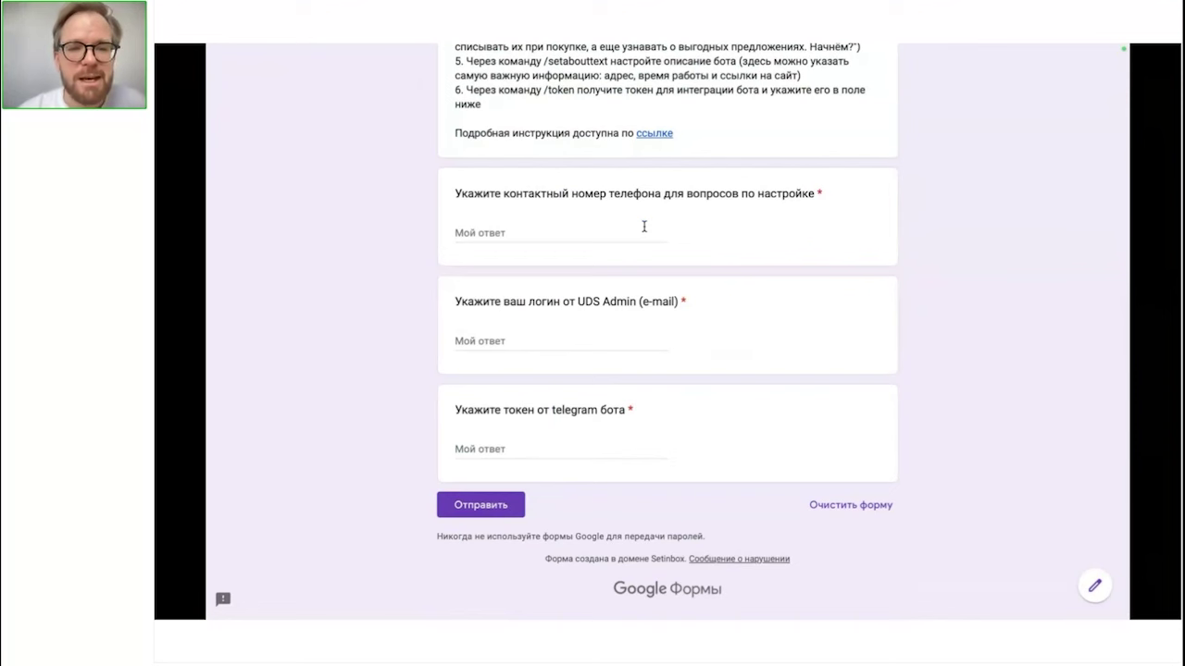
Leave the UDS Admin login and bot token fields blank so both show as required.
{"action": "left_click", "coordinate": [590, 340]}
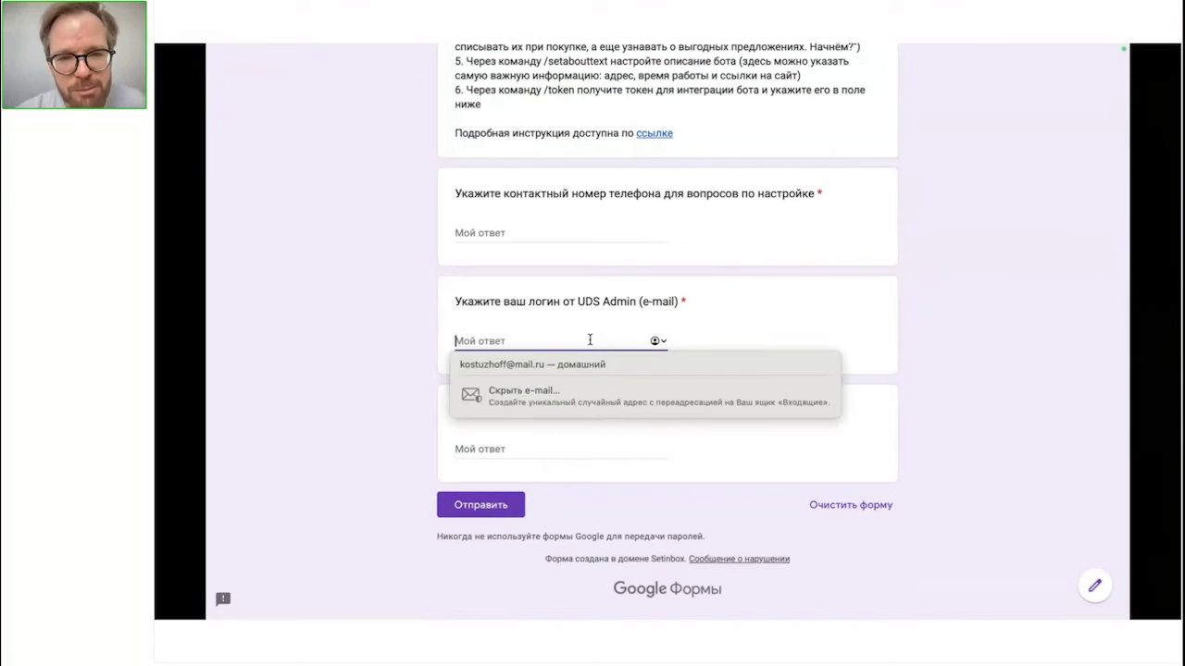
{"action": "left_click", "coordinate": [723, 306]}
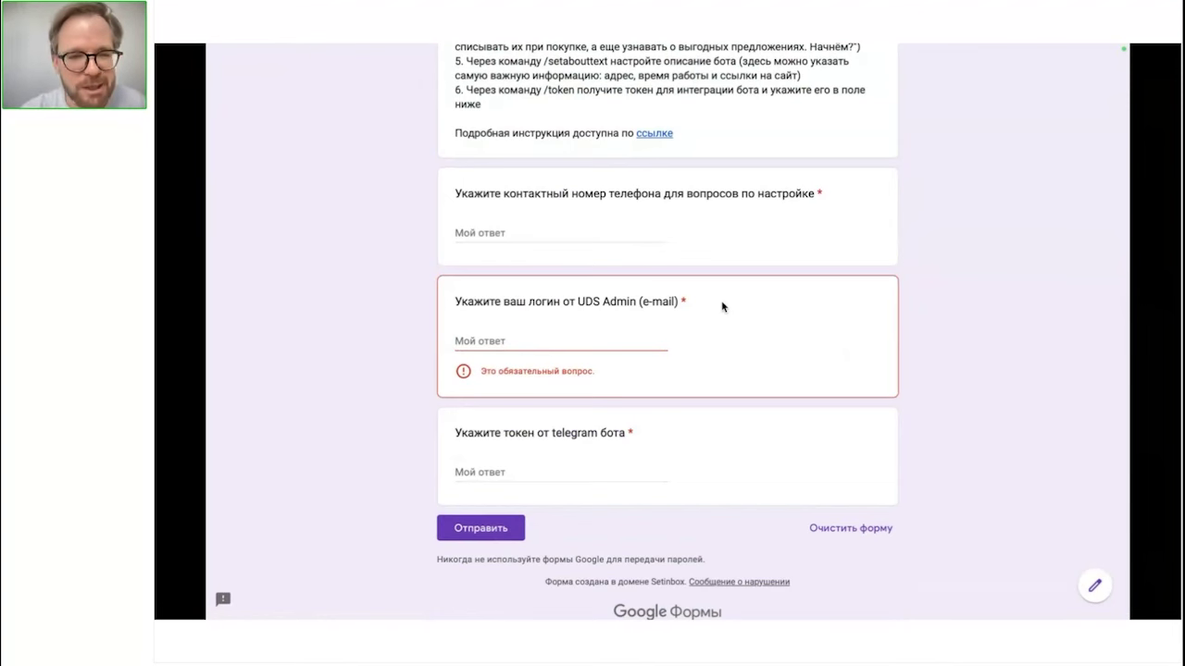
{"action": "left_click", "coordinate": [574, 481]}
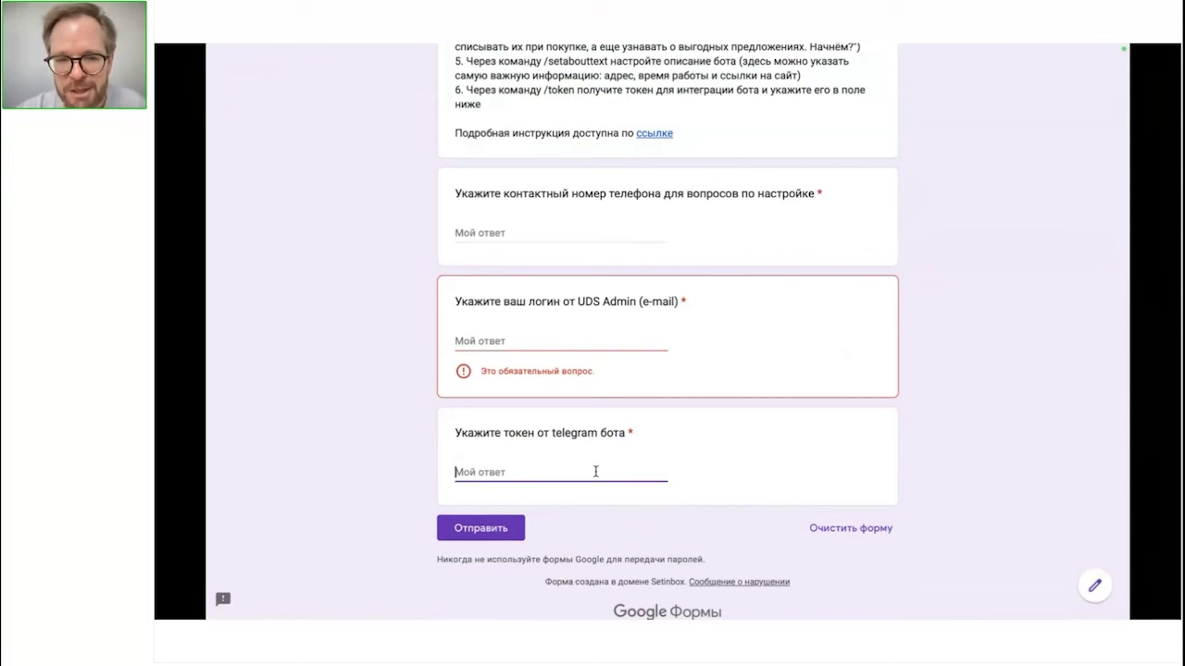
{"action": "left_click", "coordinate": [757, 461]}
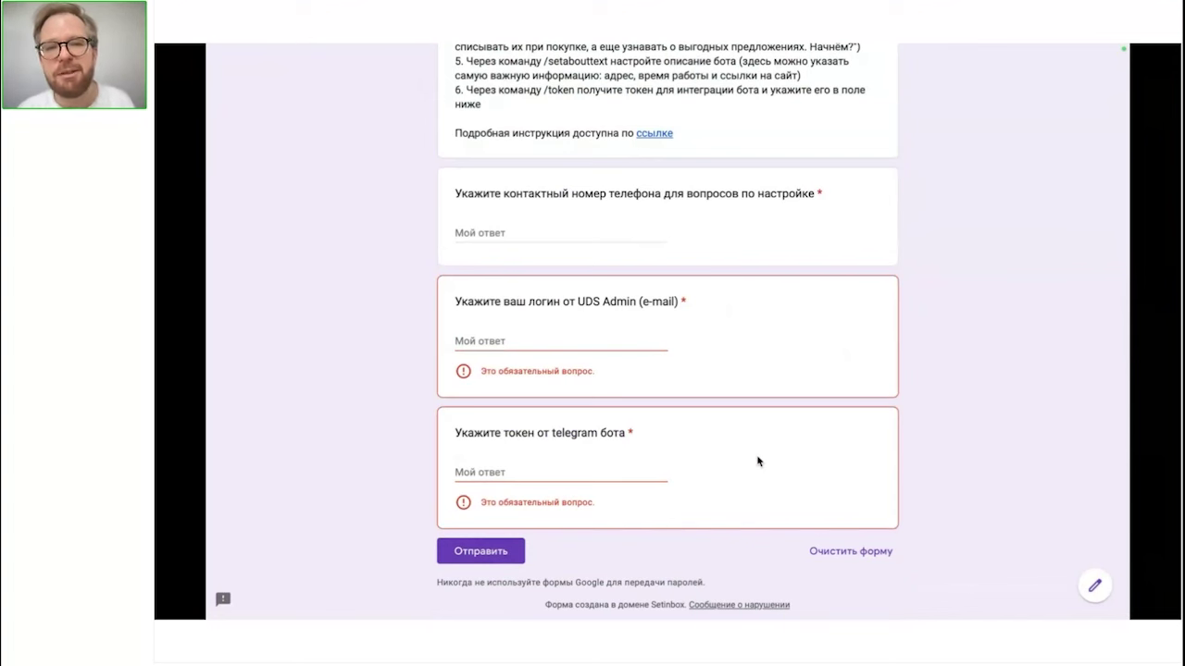
Scroll back up to the owner-account warning and the six BotFather setup steps.
{"action": "scroll", "coordinate": [768, 381], "scroll_direction": "up", "scroll_amount": 1}
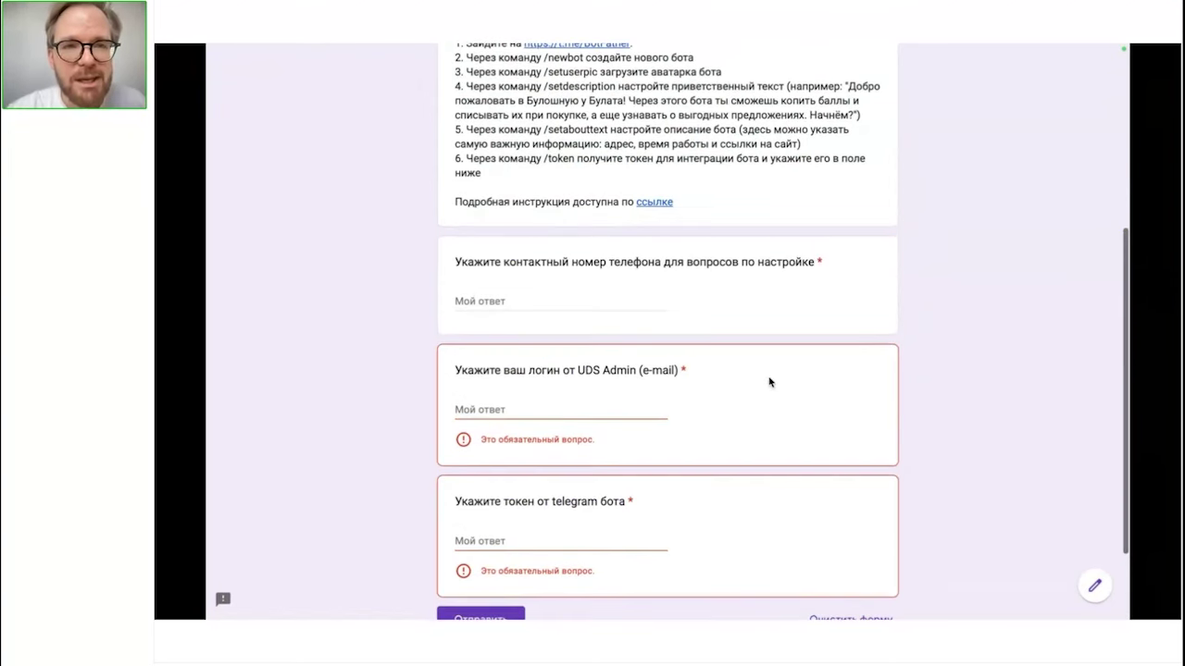
{"action": "scroll", "coordinate": [768, 382], "scroll_direction": "up", "scroll_amount": 1}
{"action": "scroll", "coordinate": [733, 269], "scroll_direction": "up", "scroll_amount": 2}
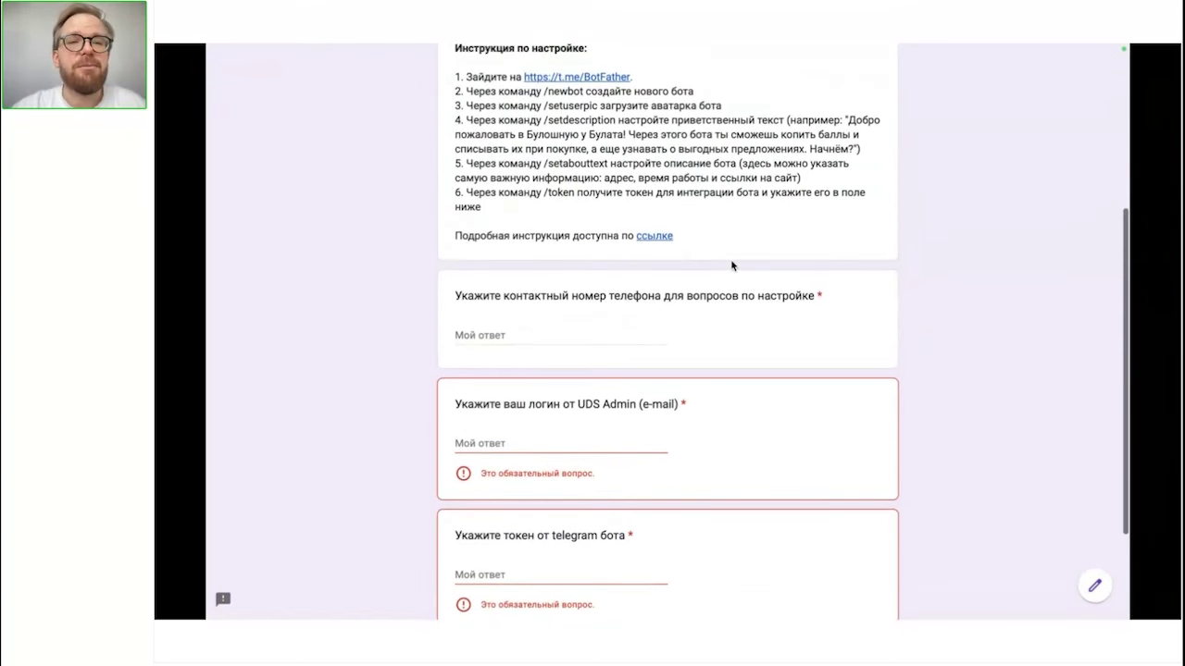
{"action": "scroll", "coordinate": [652, 185], "scroll_direction": "up", "scroll_amount": 1}
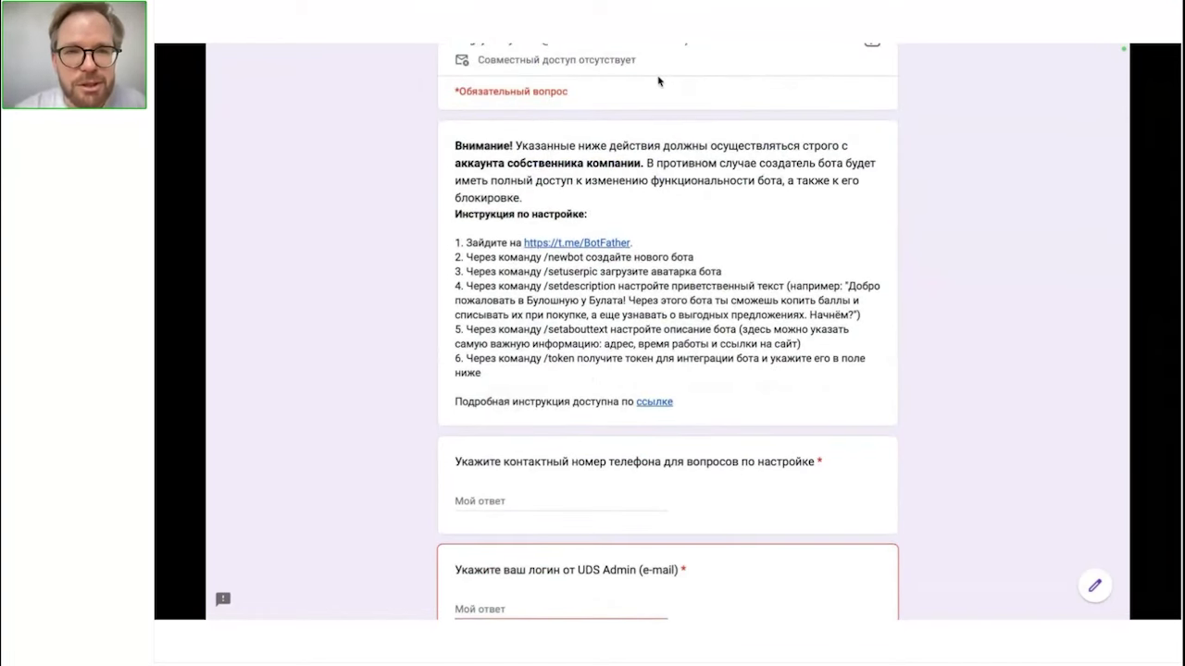
{"action": "scroll", "coordinate": [711, 259], "scroll_direction": "up", "scroll_amount": 1}
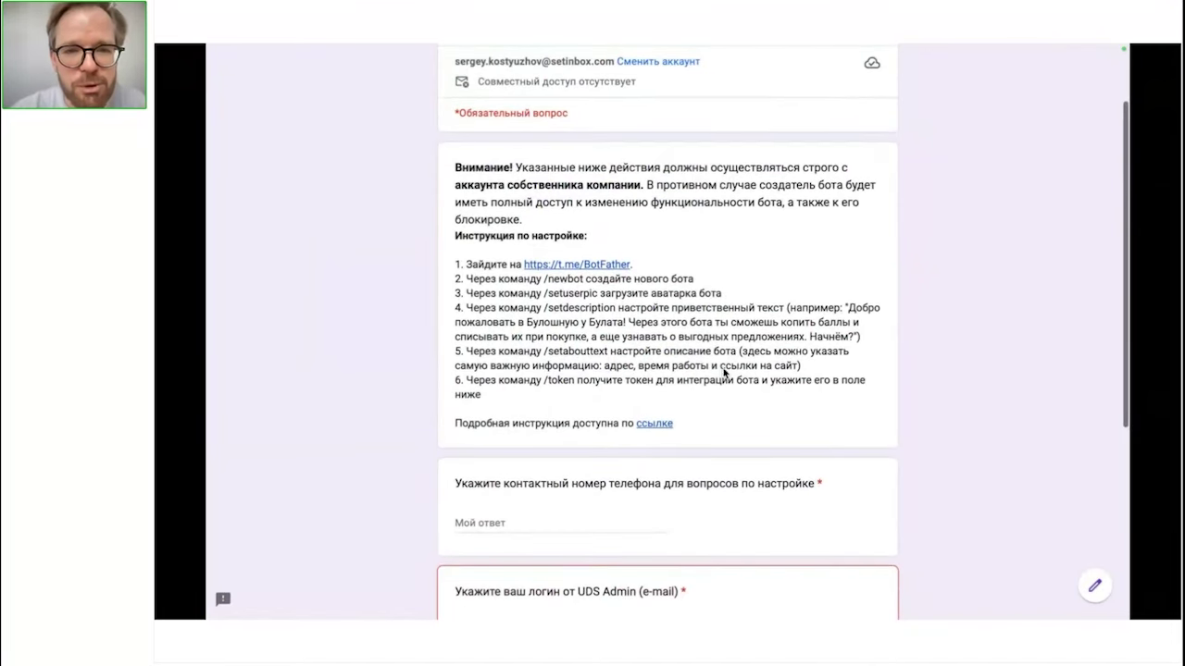
{"action": "scroll", "coordinate": [731, 365], "scroll_direction": "up", "scroll_amount": 1}
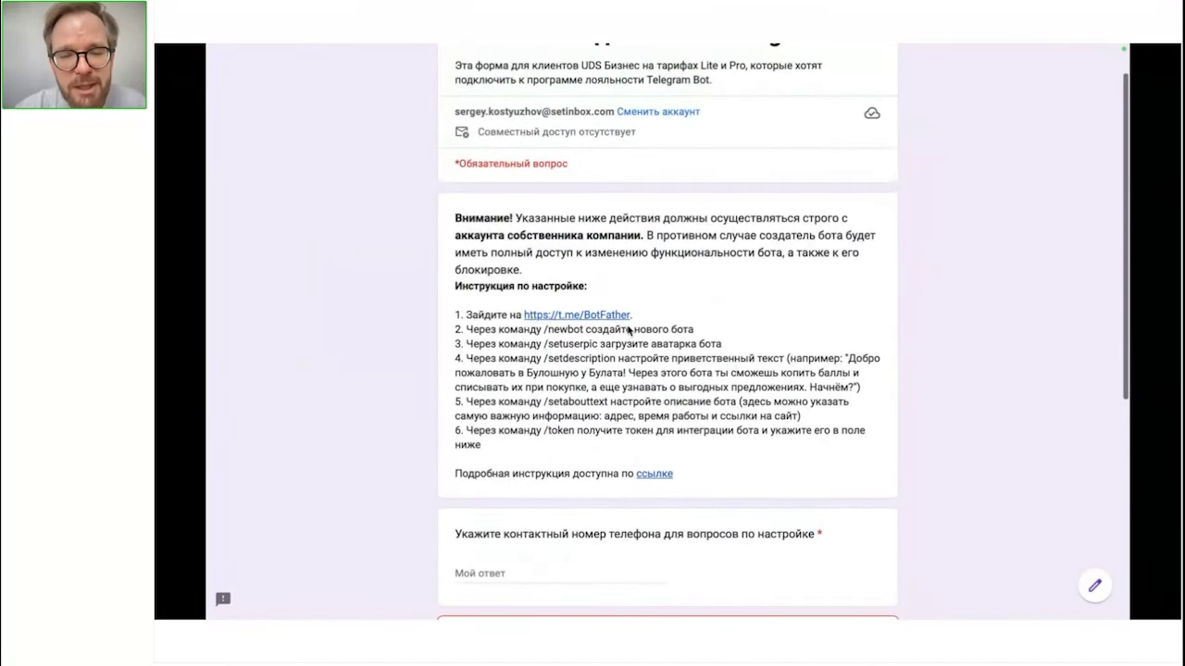
{"action": "scroll", "coordinate": [600, 194], "scroll_direction": "up", "scroll_amount": 1}
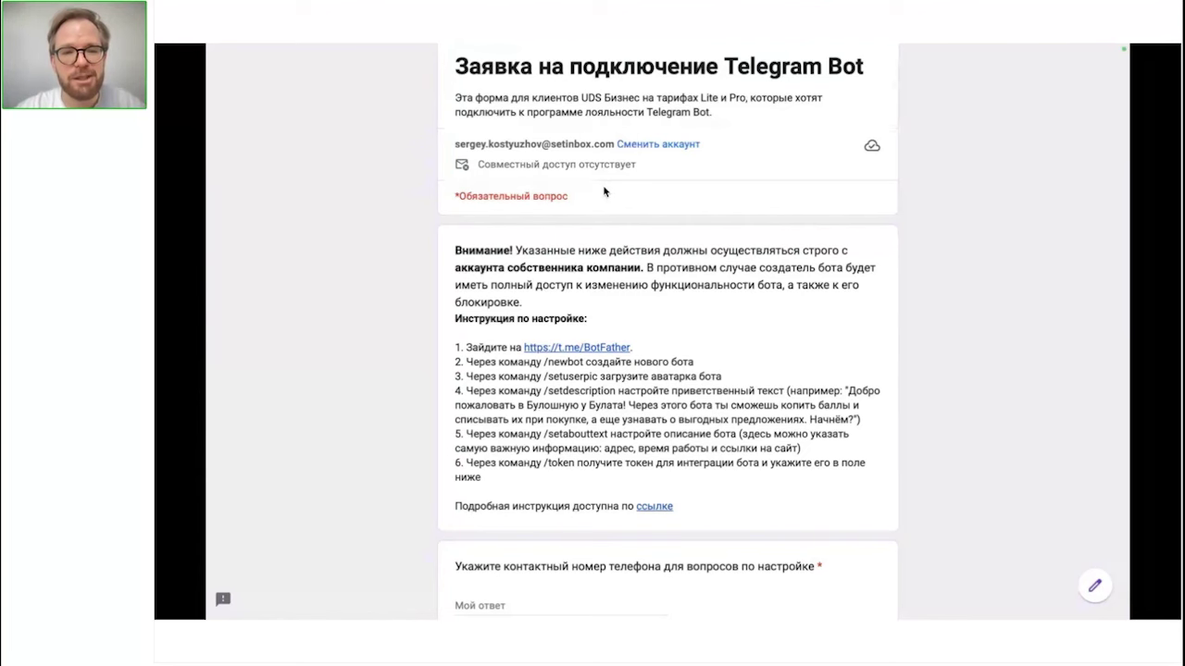
Follow the t.me/BotFather link and allow it to open the BotFather chat in Telegram.
{"action": "left_click", "coordinate": [568, 352]}
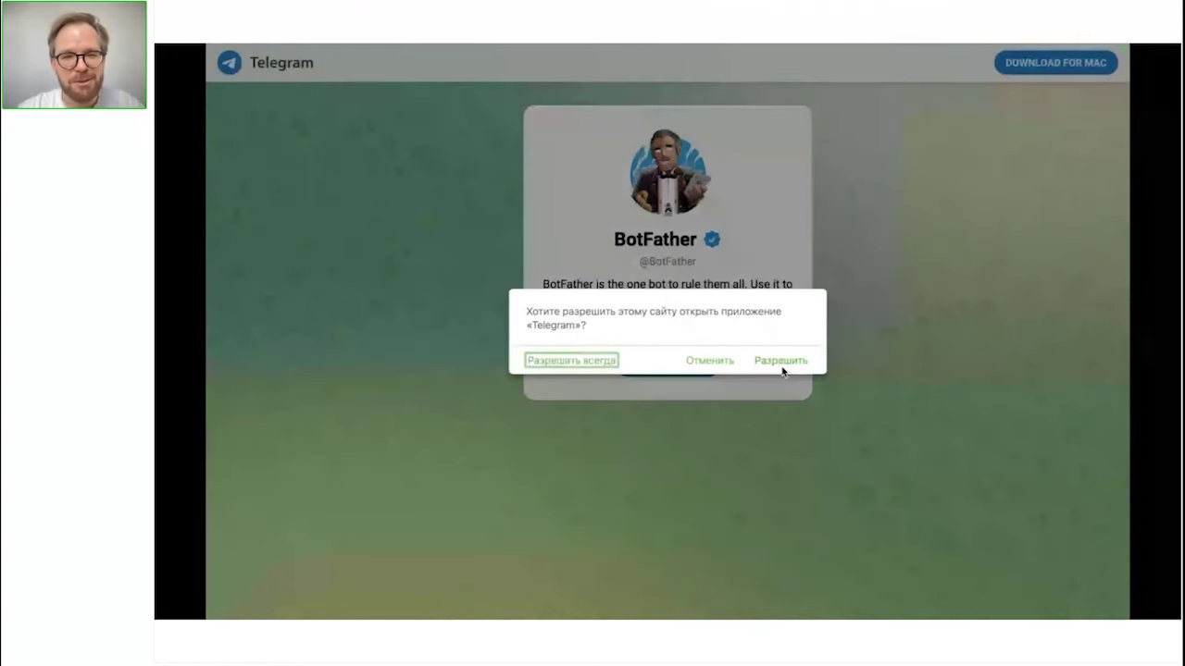
{"action": "left_click", "coordinate": [781, 362]}
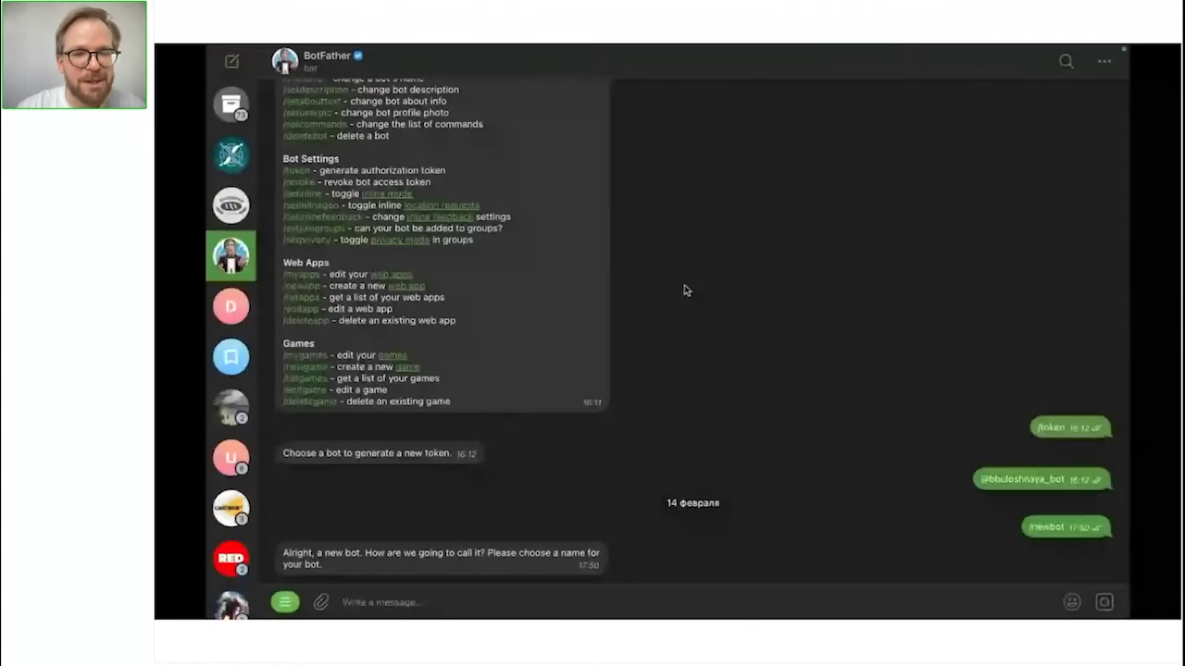
{"action": "mouse_move", "coordinate": [783, 49]}
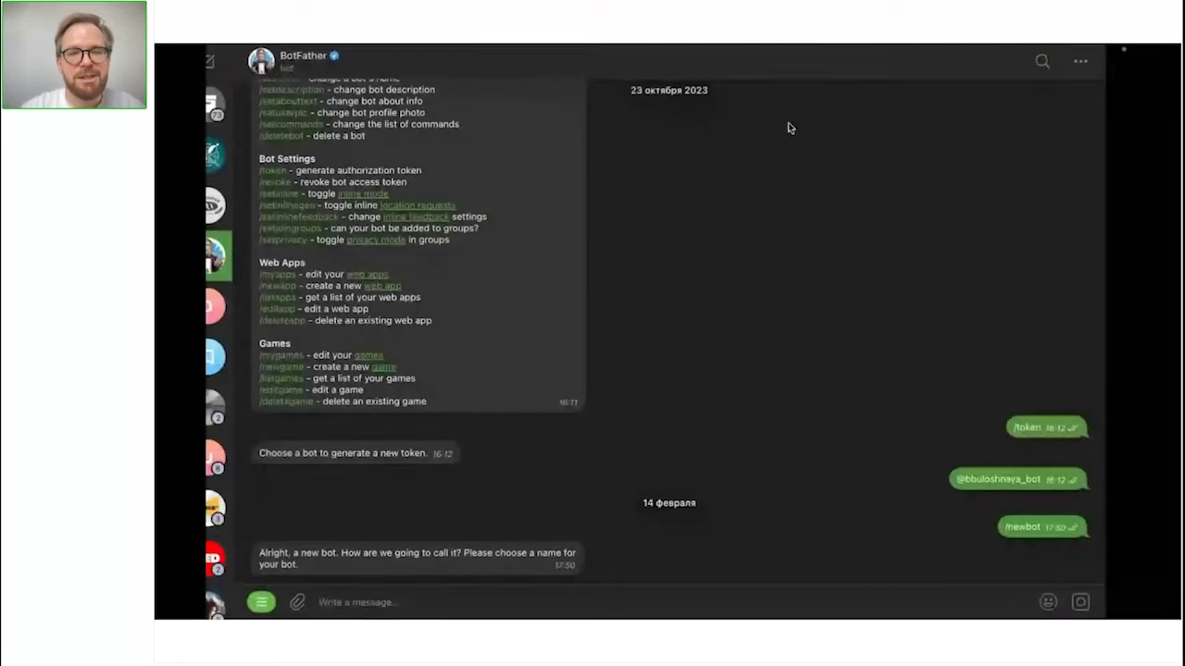
Check the notes window, then stop screen sharing on the webinar page.
{"action": "key", "text": "super+Tab"}
{"action": "key", "text": "super+Tab"}
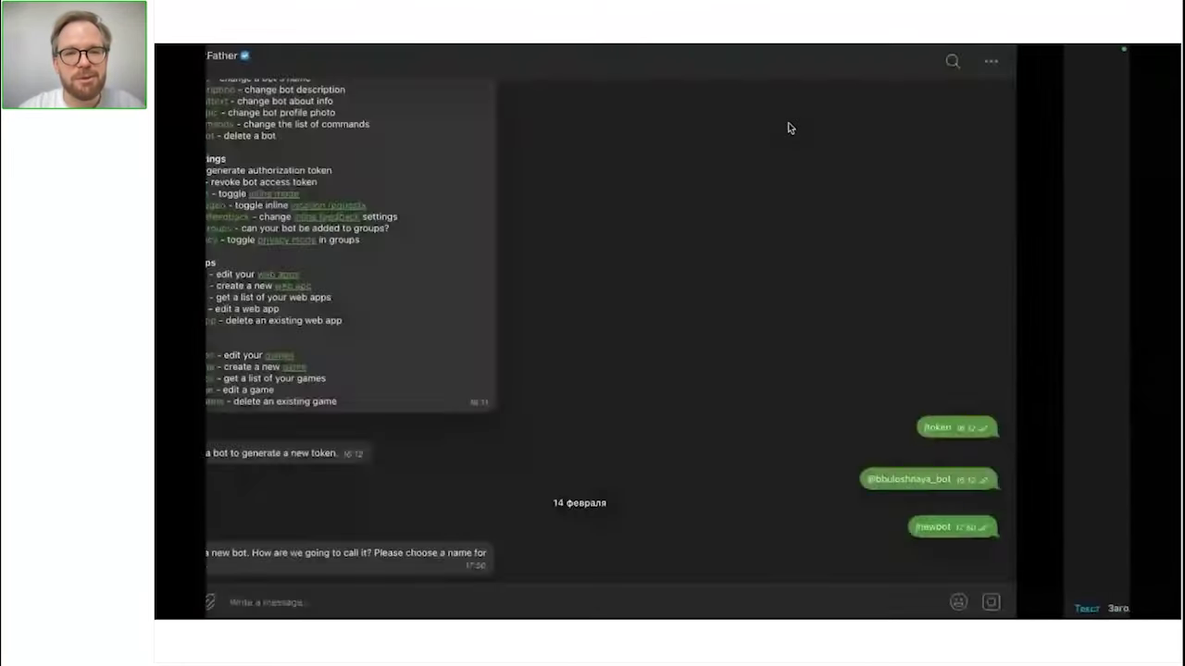
{"action": "key", "text": "super+Tab"}
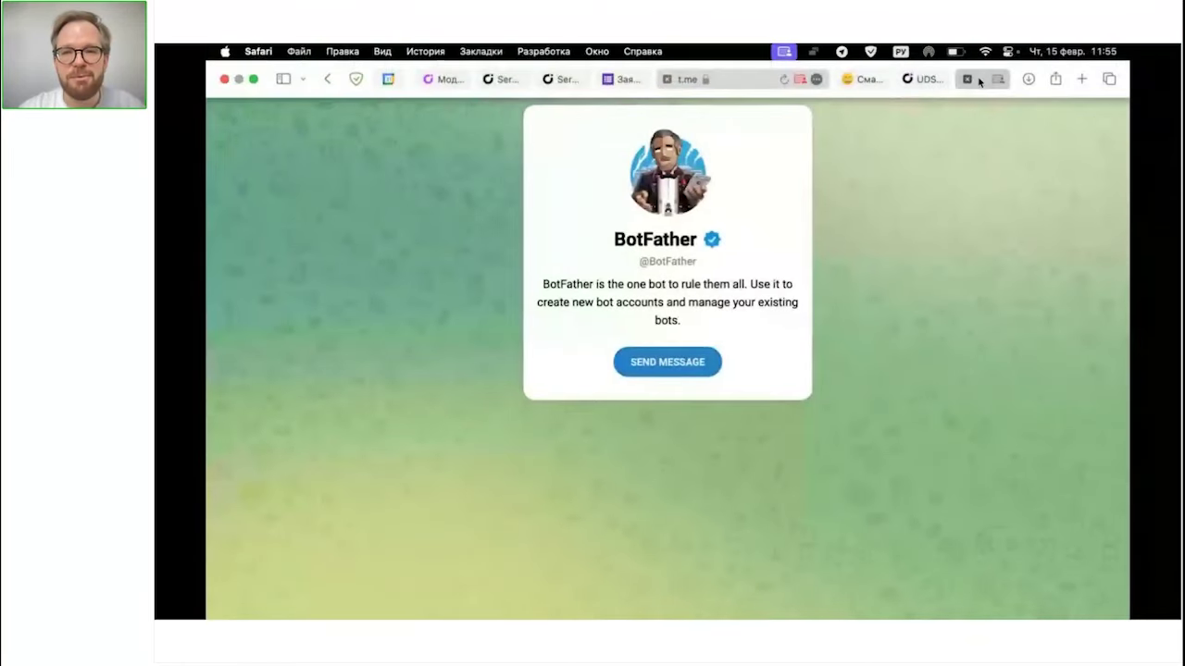
{"action": "left_click", "coordinate": [935, 78]}
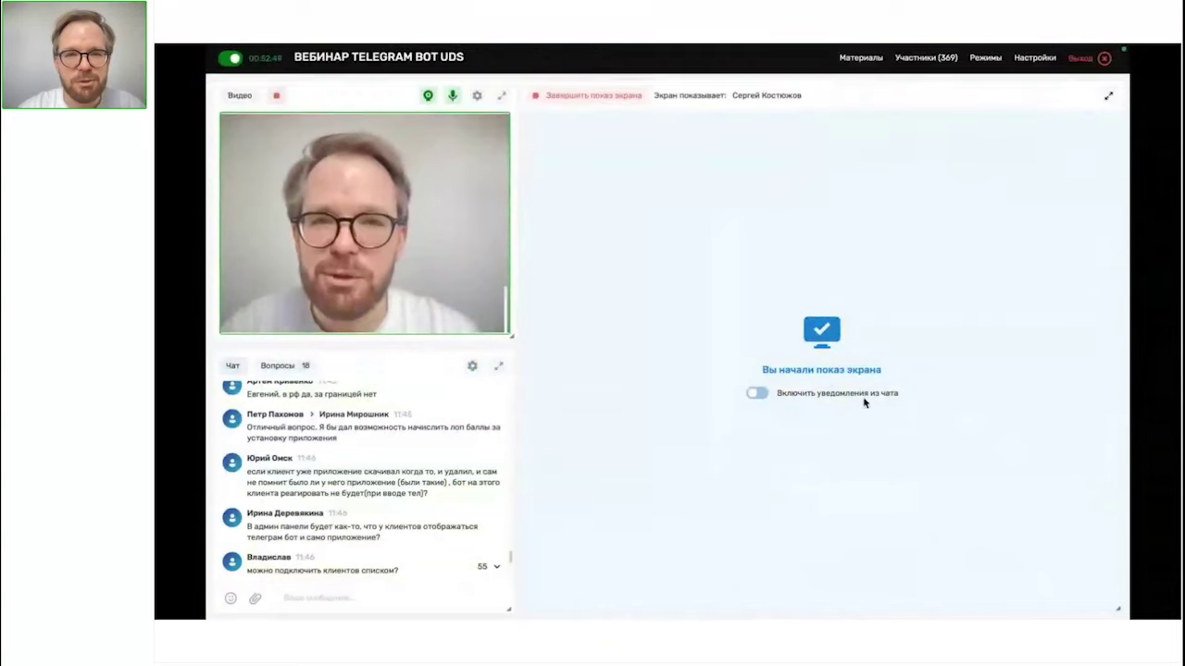
{"action": "left_click", "coordinate": [583, 96]}
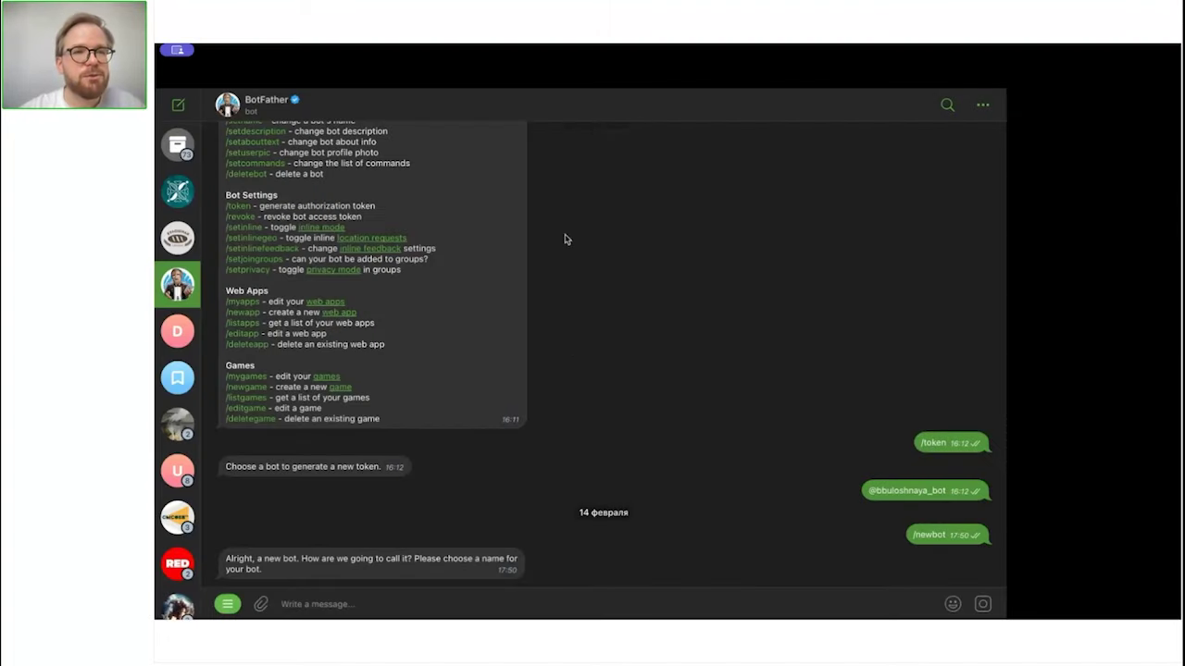
{"action": "left_click", "coordinate": [448, 105]}
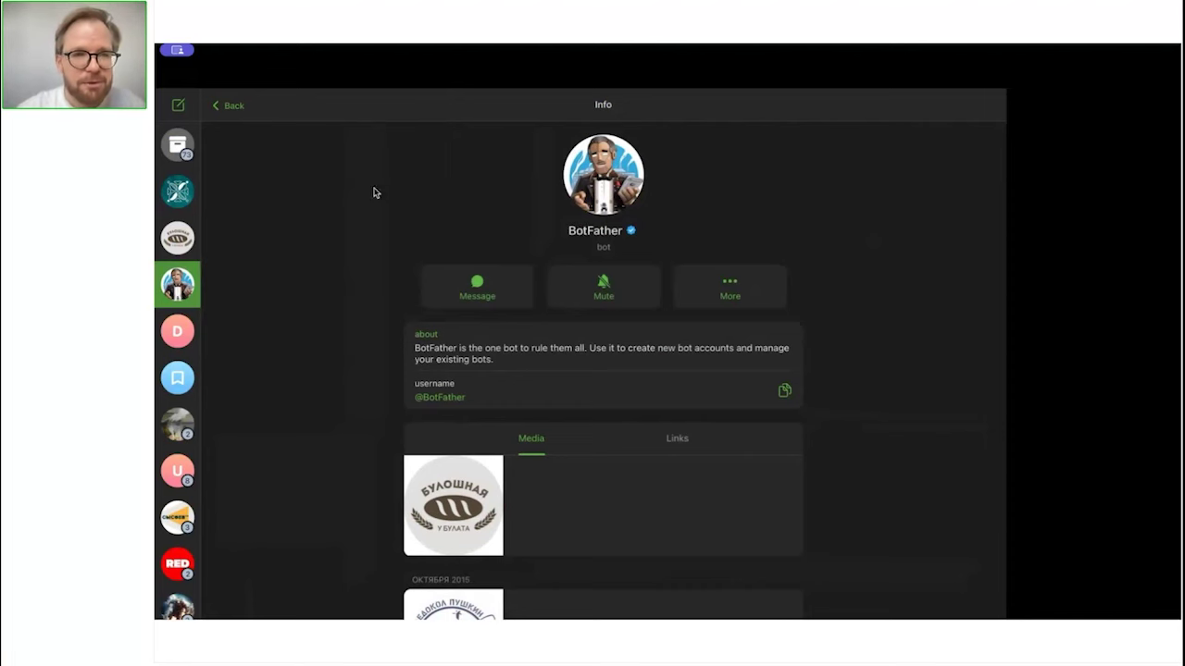
{"action": "left_click", "coordinate": [232, 105]}
{"action": "scroll", "coordinate": [476, 200], "scroll_direction": "up", "scroll_amount": 5}
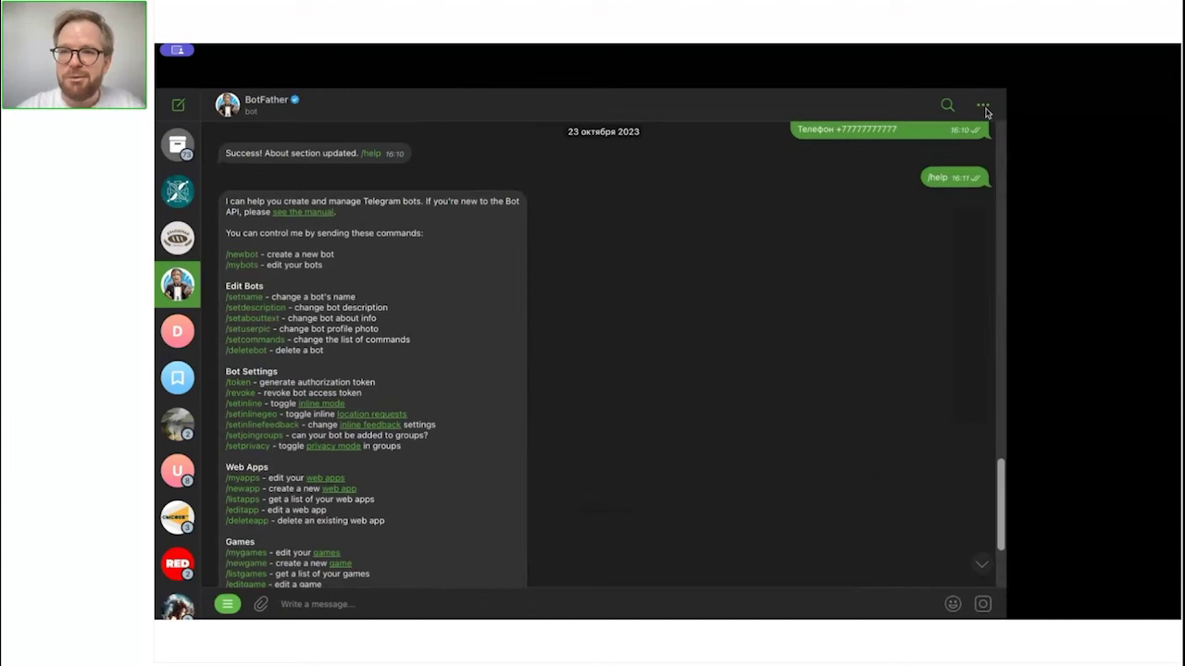
{"action": "scroll", "coordinate": [684, 226], "scroll_direction": "down", "scroll_amount": 5}
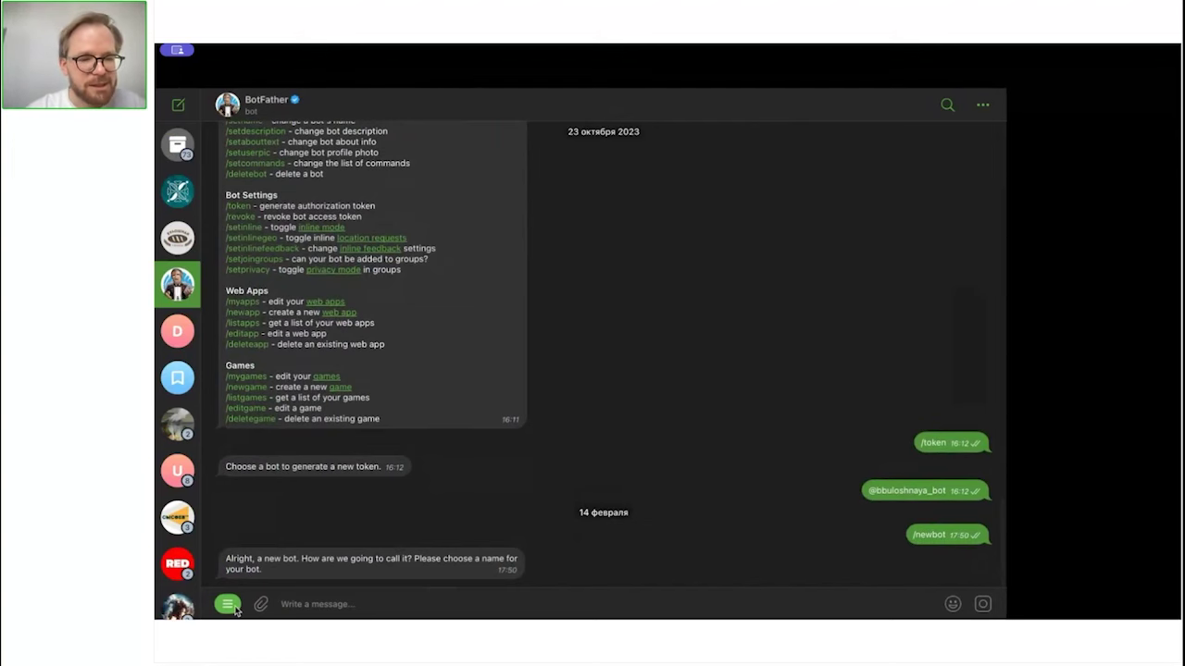
{"action": "scroll", "coordinate": [388, 290], "scroll_direction": "up", "scroll_amount": 3}
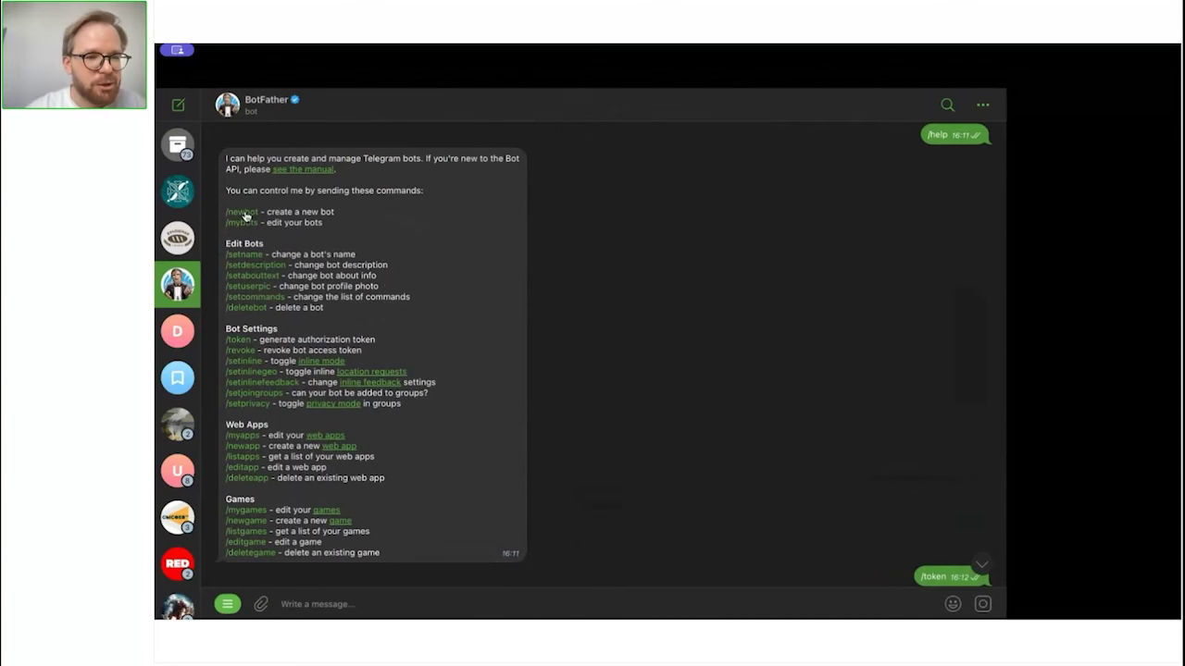
Send /newbot to BotFather from its command list.
{"action": "left_click", "coordinate": [228, 606]}
{"action": "scroll", "coordinate": [309, 454], "scroll_direction": "down", "scroll_amount": 10}
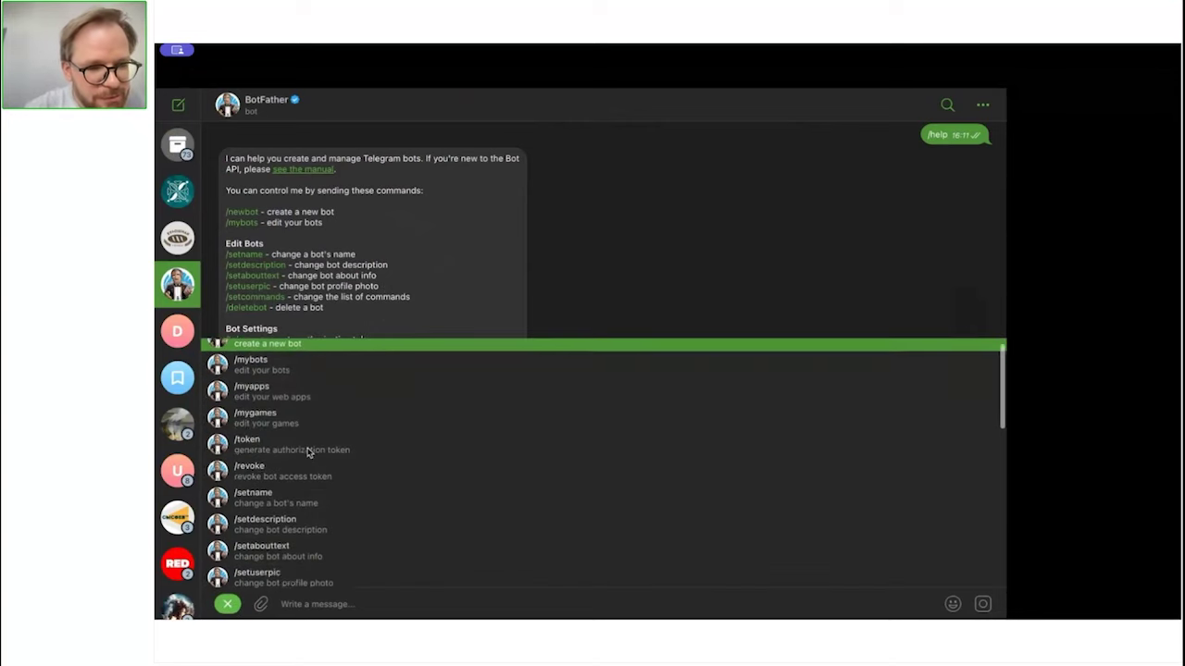
{"action": "scroll", "coordinate": [309, 452], "scroll_direction": "down", "scroll_amount": 5}
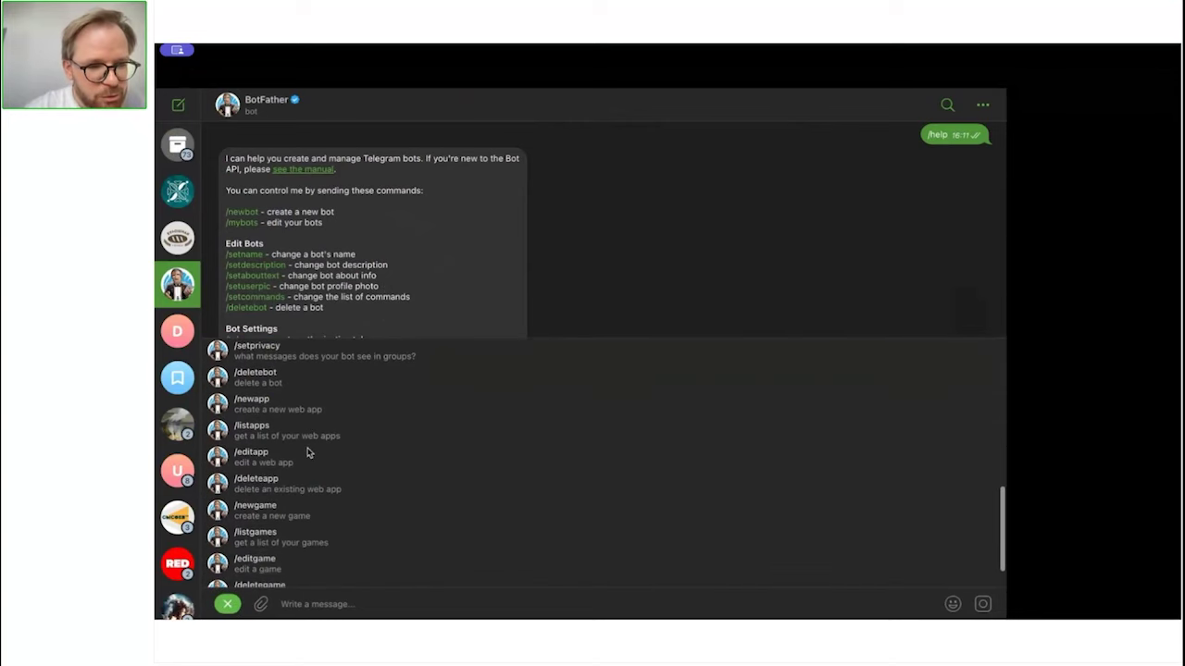
{"action": "scroll", "coordinate": [309, 452], "scroll_direction": "up", "scroll_amount": 15}
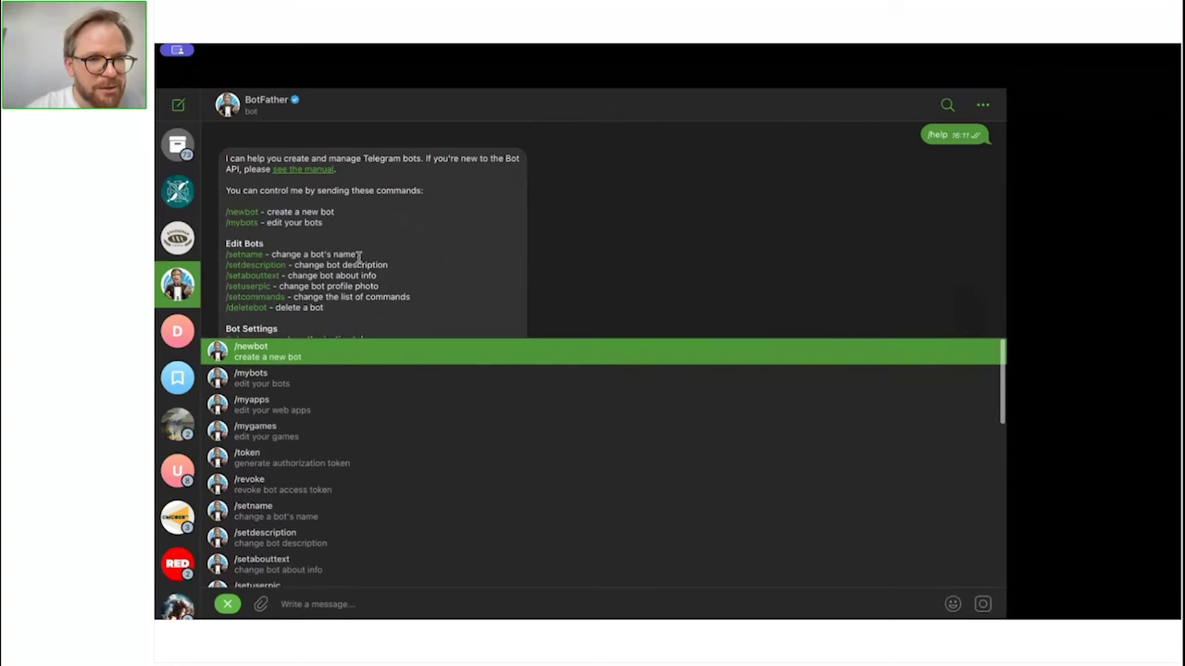
{"action": "scroll", "coordinate": [343, 473], "scroll_direction": "down", "scroll_amount": 1}
{"action": "scroll", "coordinate": [341, 472], "scroll_direction": "down", "scroll_amount": 3}
{"action": "scroll", "coordinate": [341, 471], "scroll_direction": "up", "scroll_amount": 6}
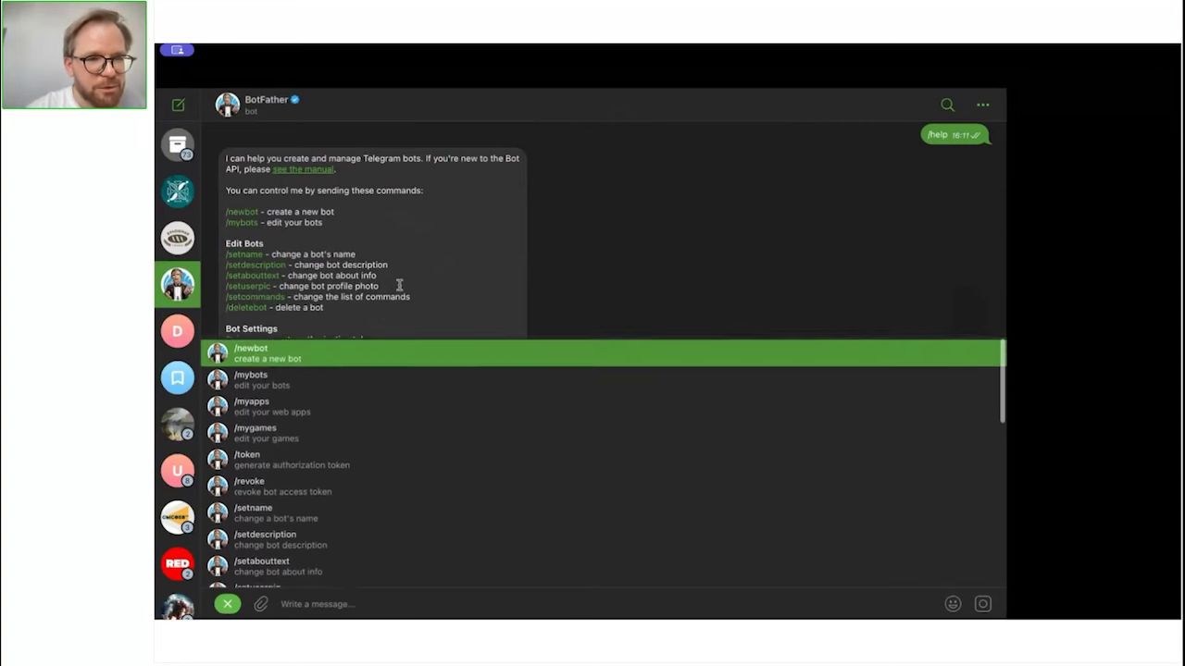
{"action": "scroll", "coordinate": [378, 208], "scroll_direction": "down", "scroll_amount": 2}
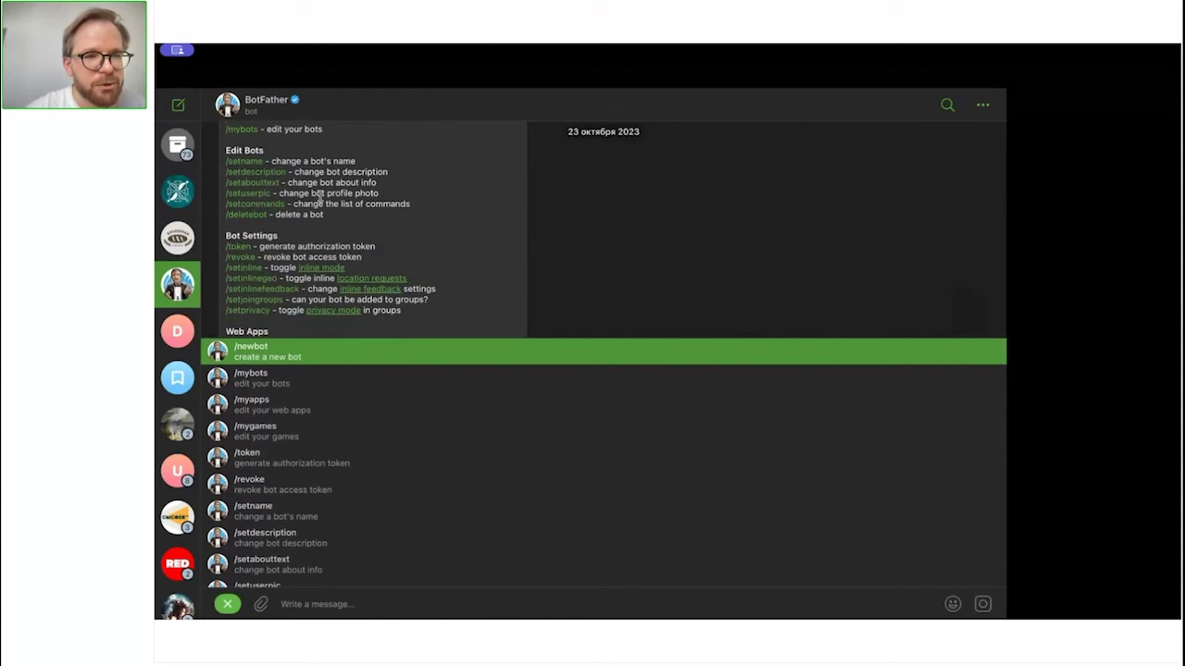
{"action": "scroll", "coordinate": [320, 195], "scroll_direction": "up", "scroll_amount": 2}
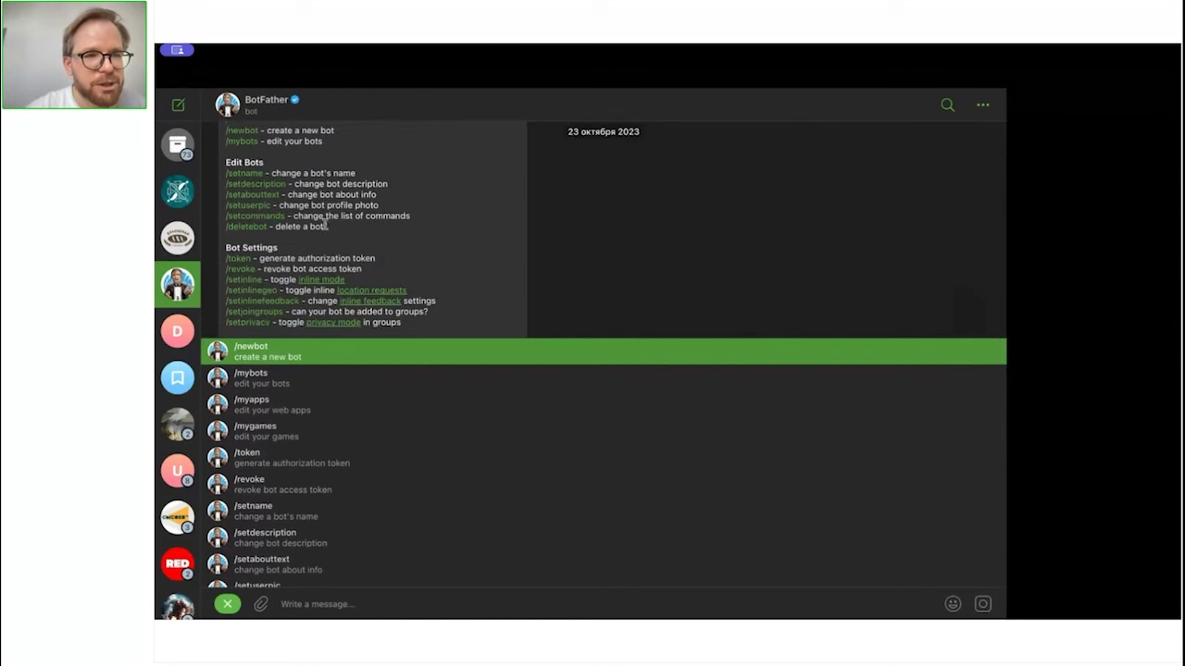
{"action": "left_click", "coordinate": [264, 352]}
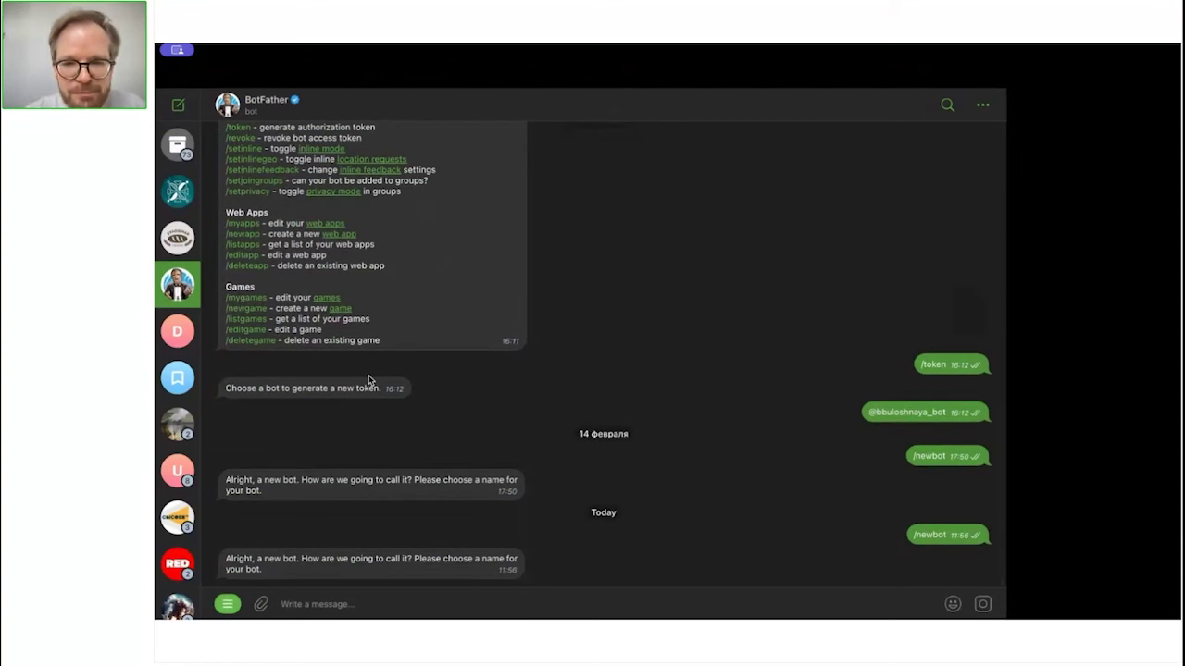
Send the user's name in Latin letters as the new bot's display name.
{"action": "scroll", "coordinate": [368, 381], "scroll_direction": "up", "scroll_amount": 10}
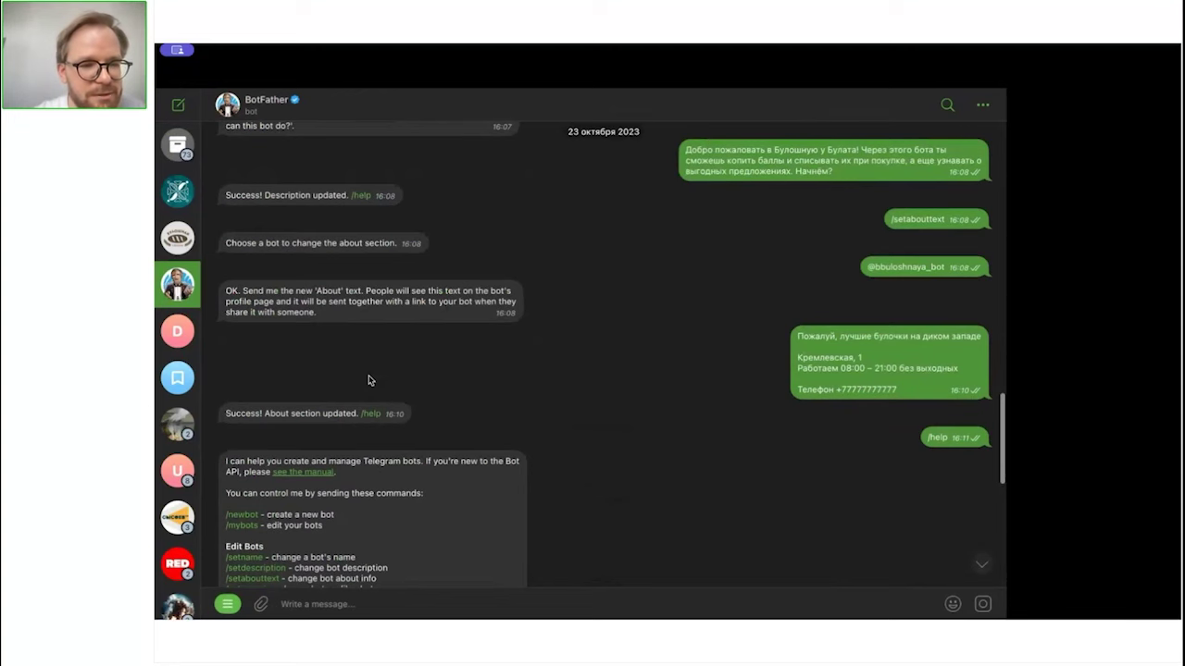
{"action": "scroll", "coordinate": [368, 380], "scroll_direction": "down", "scroll_amount": 10}
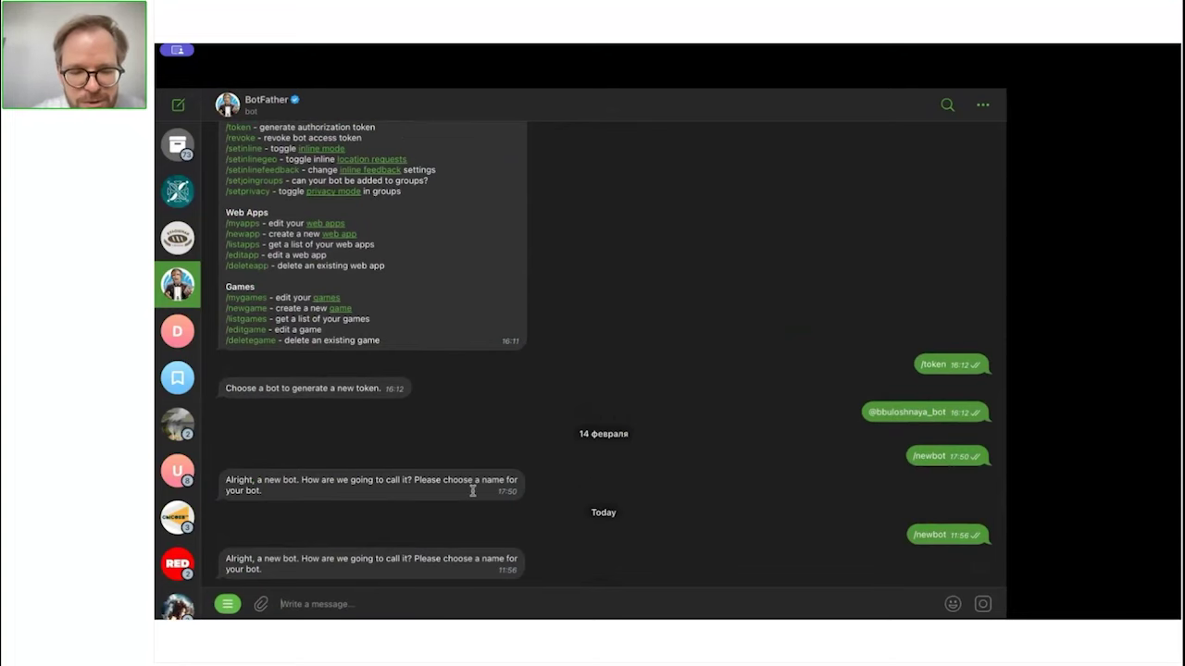
{"action": "type", "text": "by"}
{"action": "key", "text": "BackSpace"}
{"action": "key", "text": "BackSpace"}
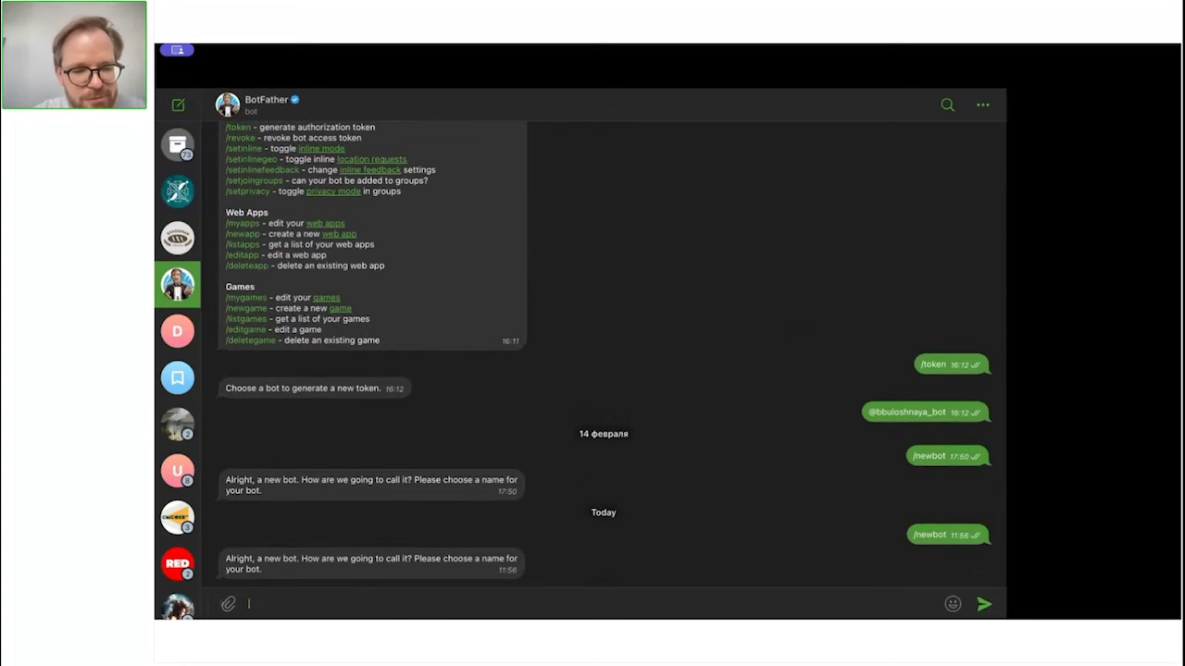
{"action": "type", "text": "sergey"}
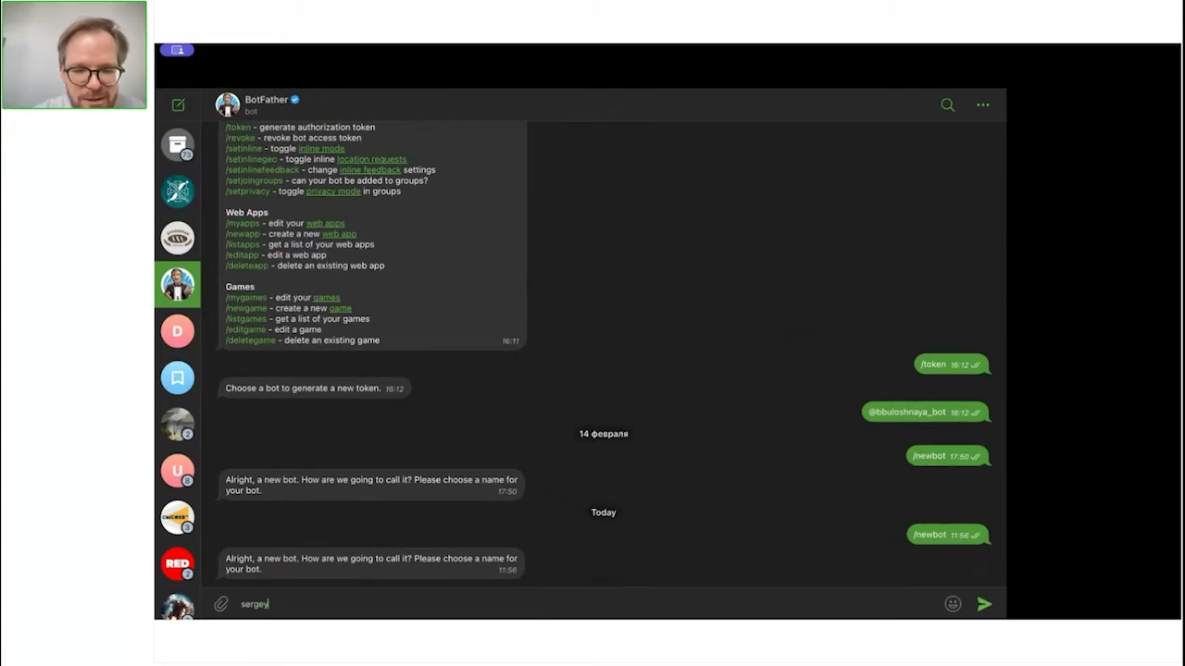
{"action": "type", "text": "kostuzhov_bot"}
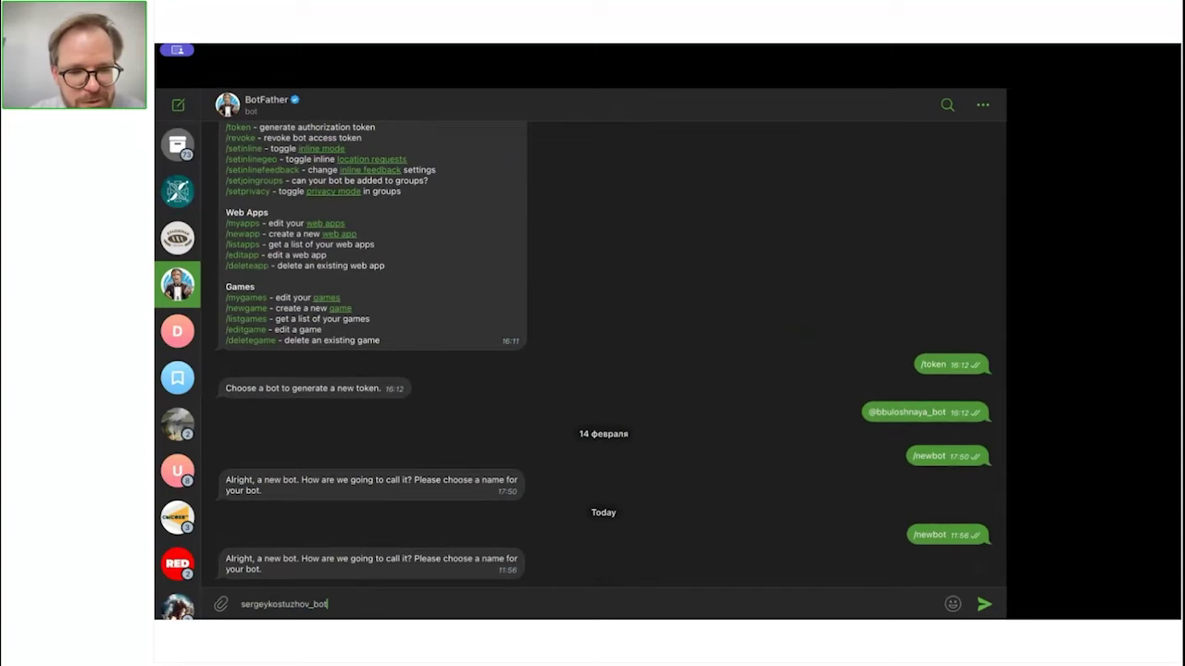
{"action": "key", "text": "Return"}
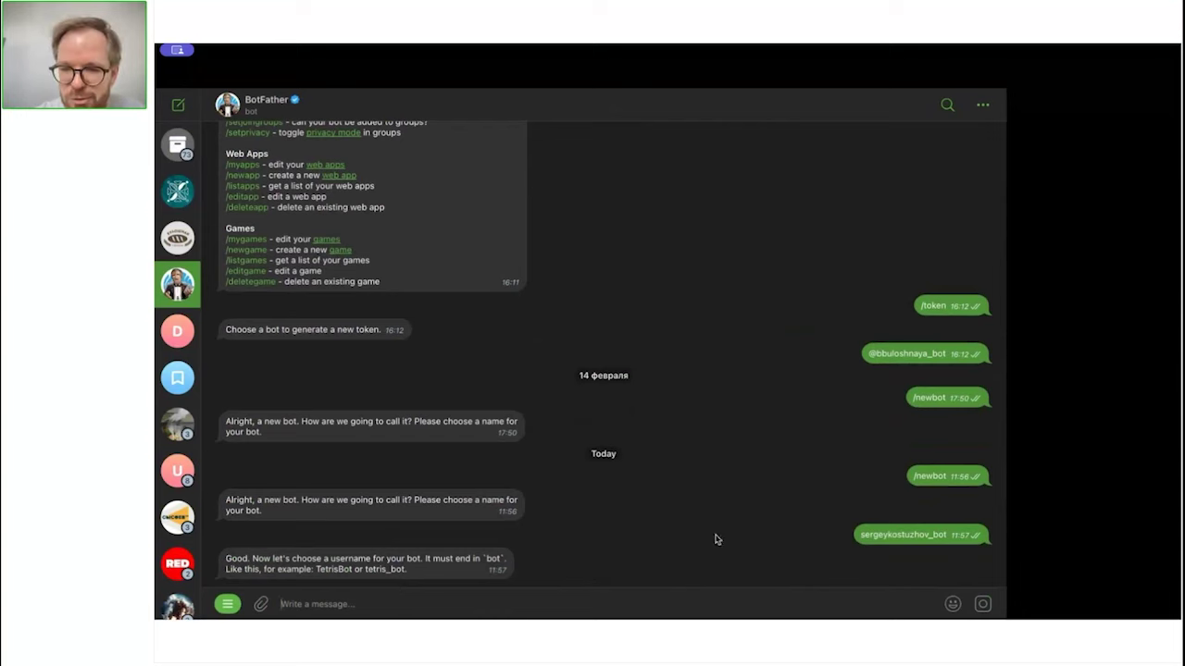
Reuse the same name as the bot's username so BotFather creates the bot and issues its token.
{"action": "double_click", "coordinate": [870, 535]}
{"action": "key", "text": "ctrl+c"}
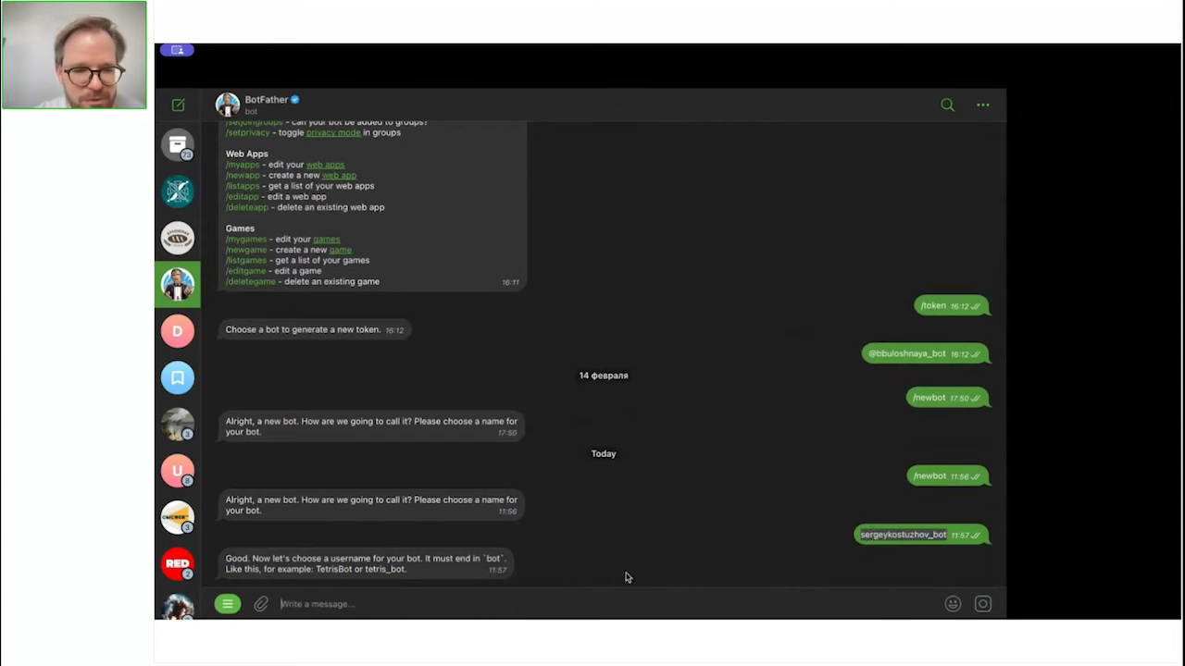
{"action": "left_click", "coordinate": [521, 603]}
{"action": "key", "text": "ctrl+v"}
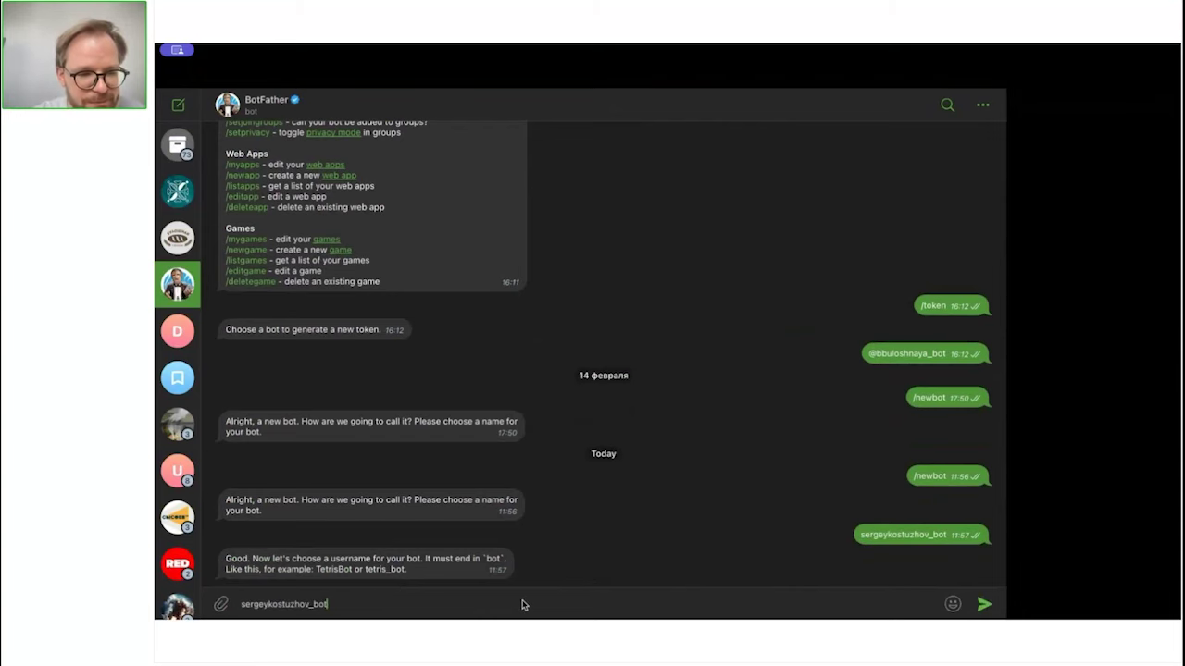
{"action": "key", "text": "Return"}
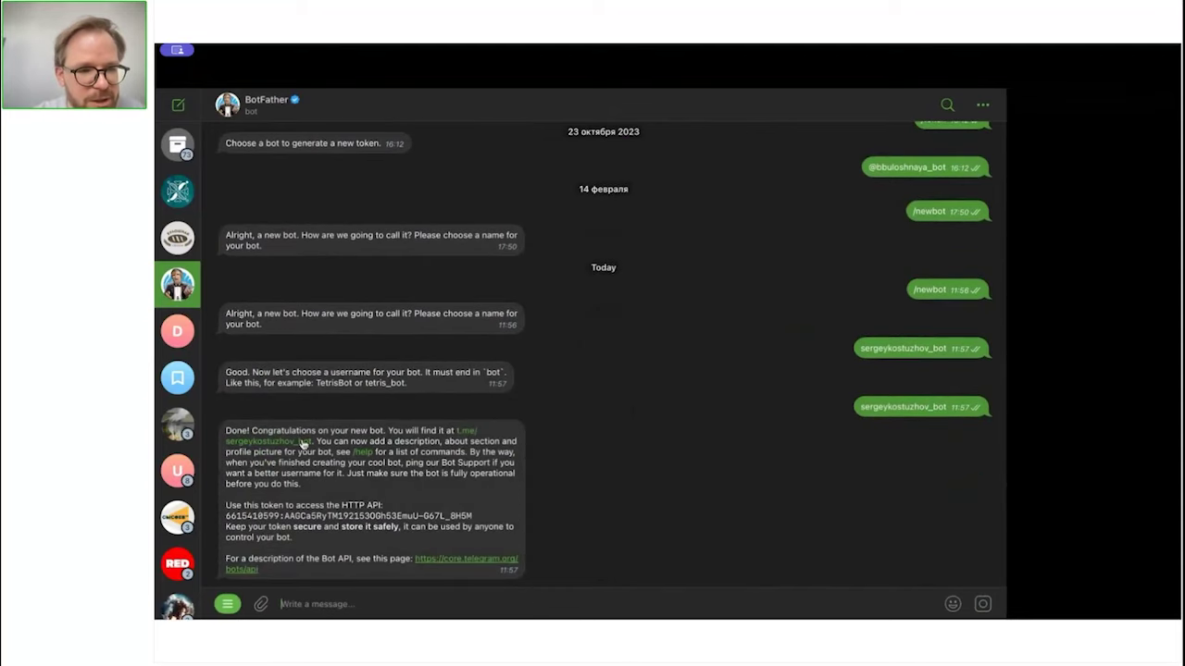
Open the new bot from its t.me link, press Start, view its Info, then return to BotFather.
{"action": "left_click", "coordinate": [296, 442]}
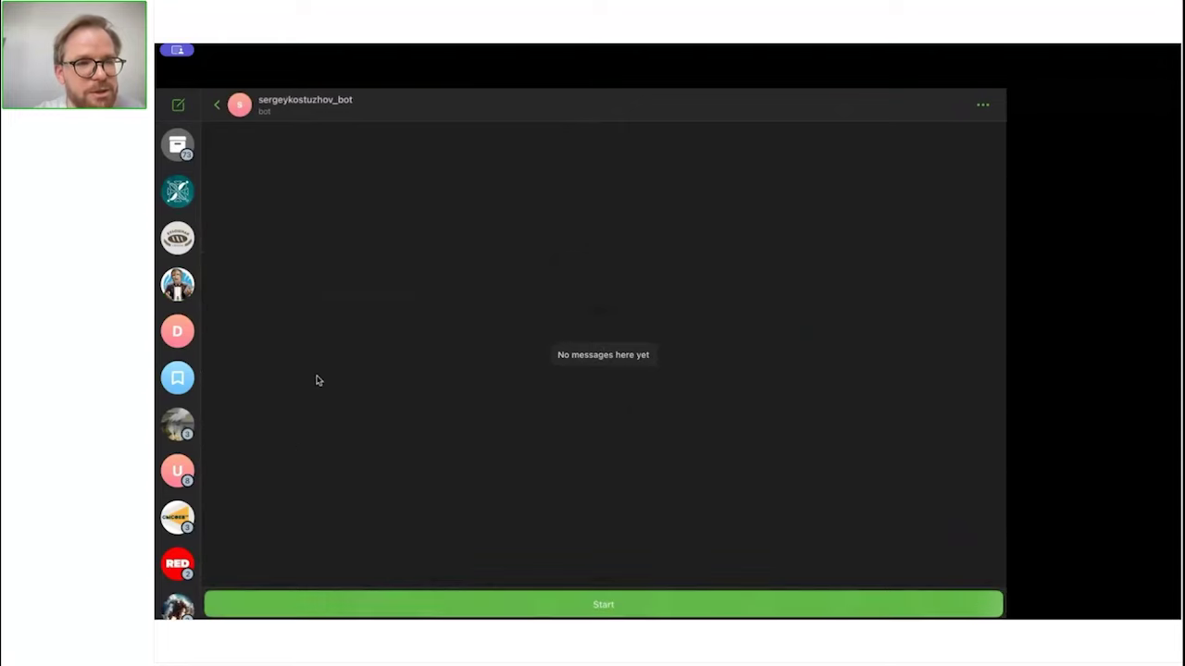
{"action": "left_click", "coordinate": [486, 603]}
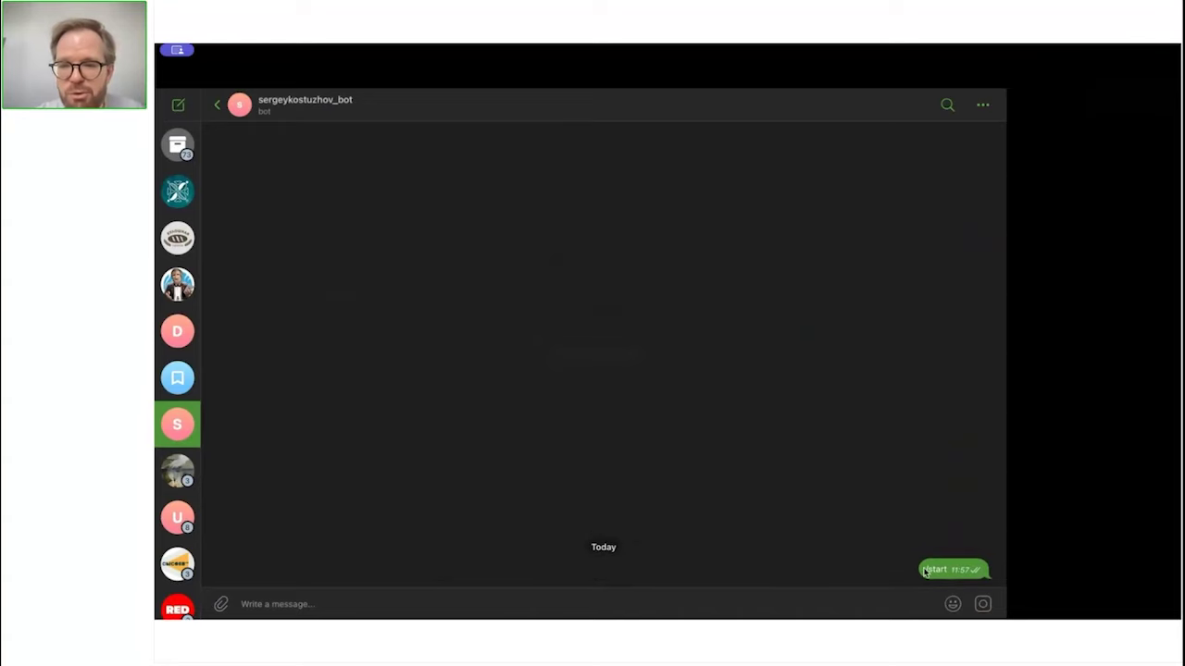
{"action": "left_click", "coordinate": [452, 105]}
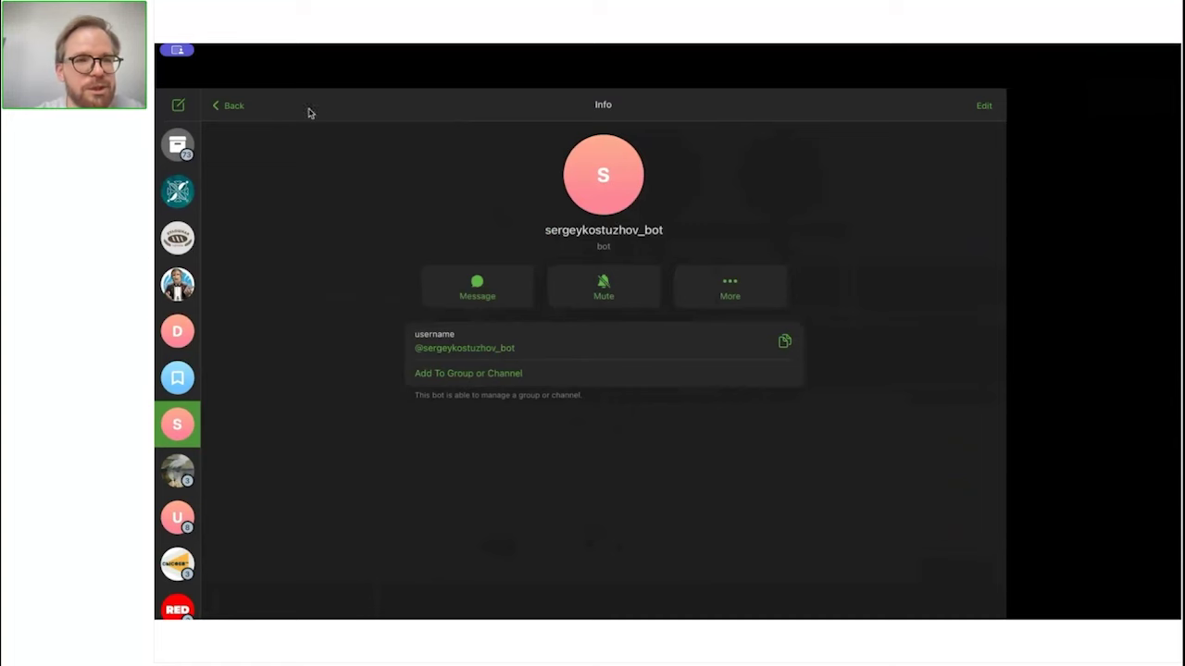
{"action": "left_click", "coordinate": [246, 100]}
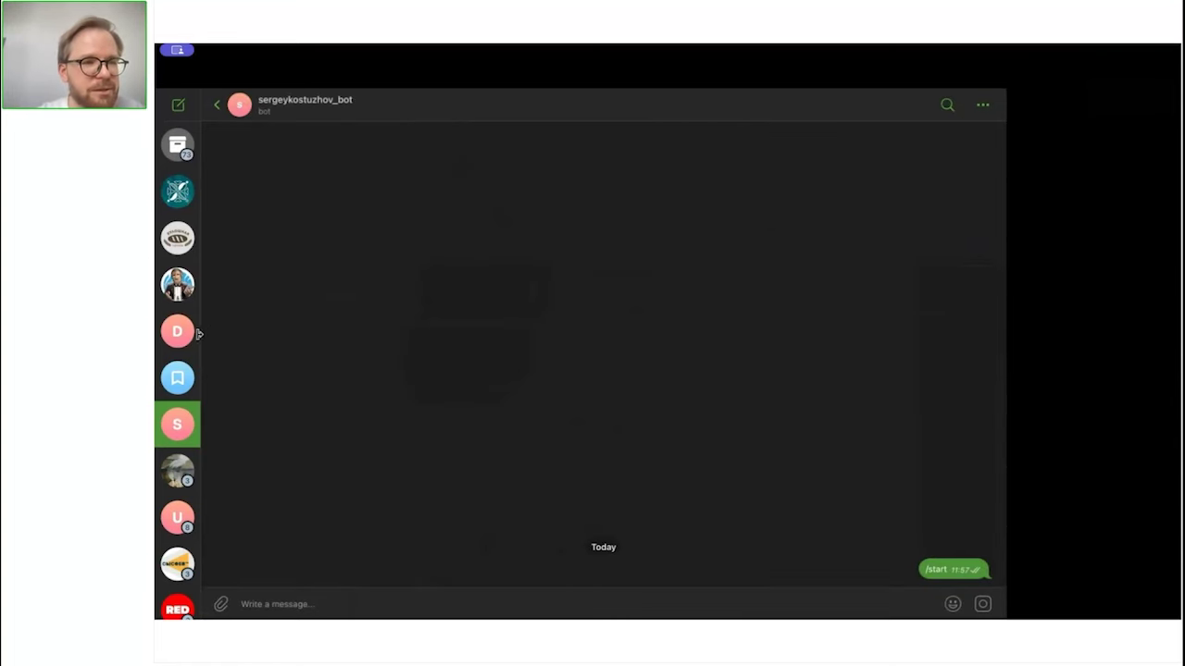
{"action": "left_click", "coordinate": [183, 298]}
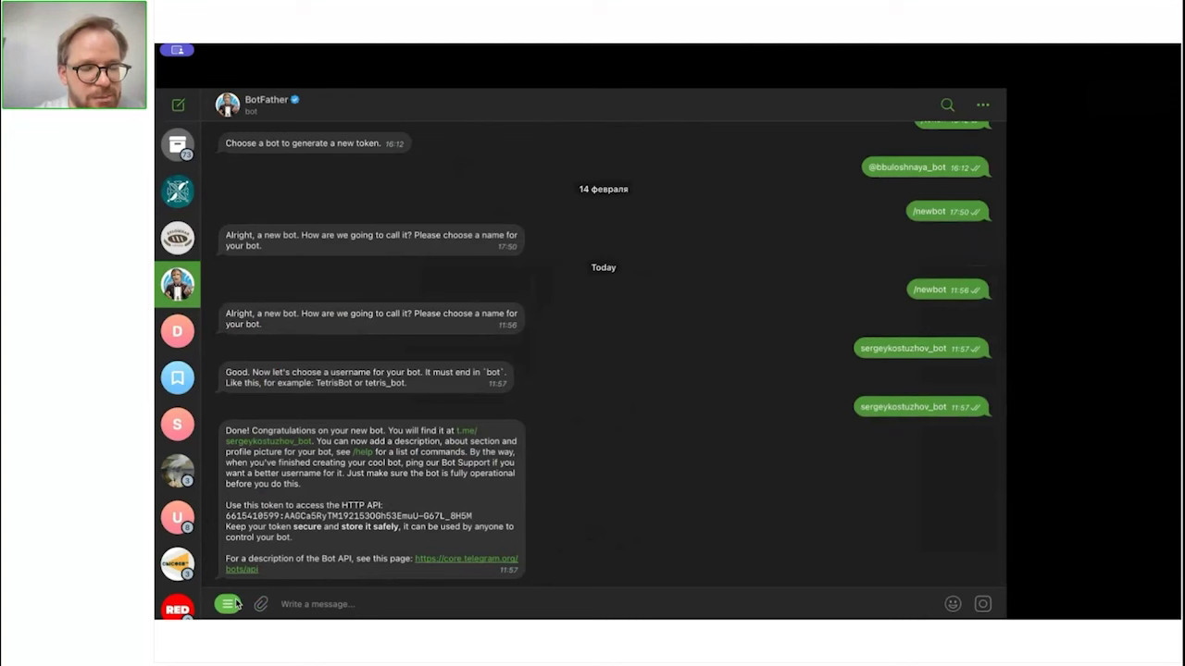
Browse BotFather's command menu to locate the /setname command.
{"action": "left_click", "coordinate": [235, 604]}
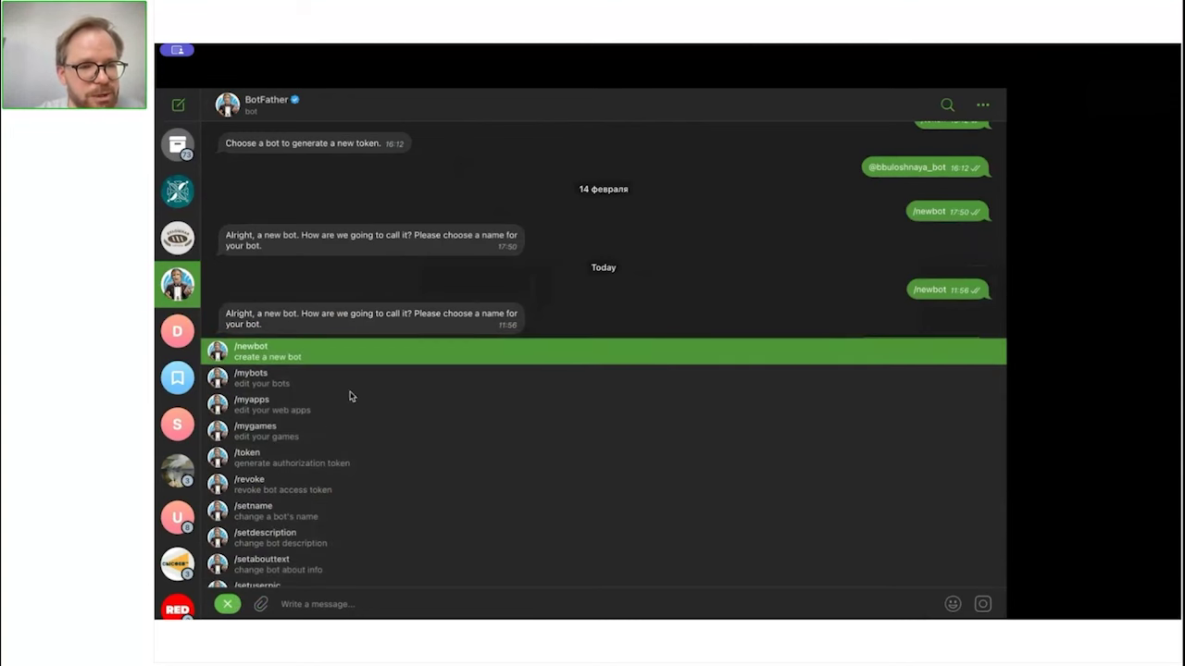
{"action": "scroll", "coordinate": [356, 396], "scroll_direction": "down", "scroll_amount": 2}
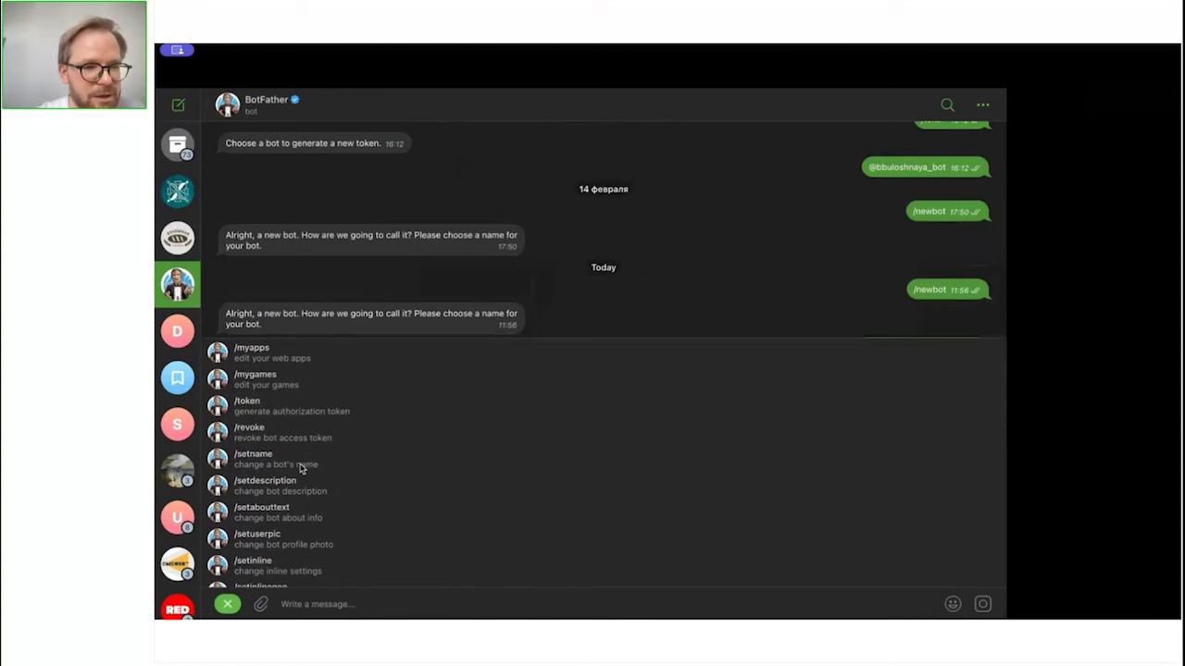
{"action": "scroll", "coordinate": [407, 195], "scroll_direction": "down", "scroll_amount": 1}
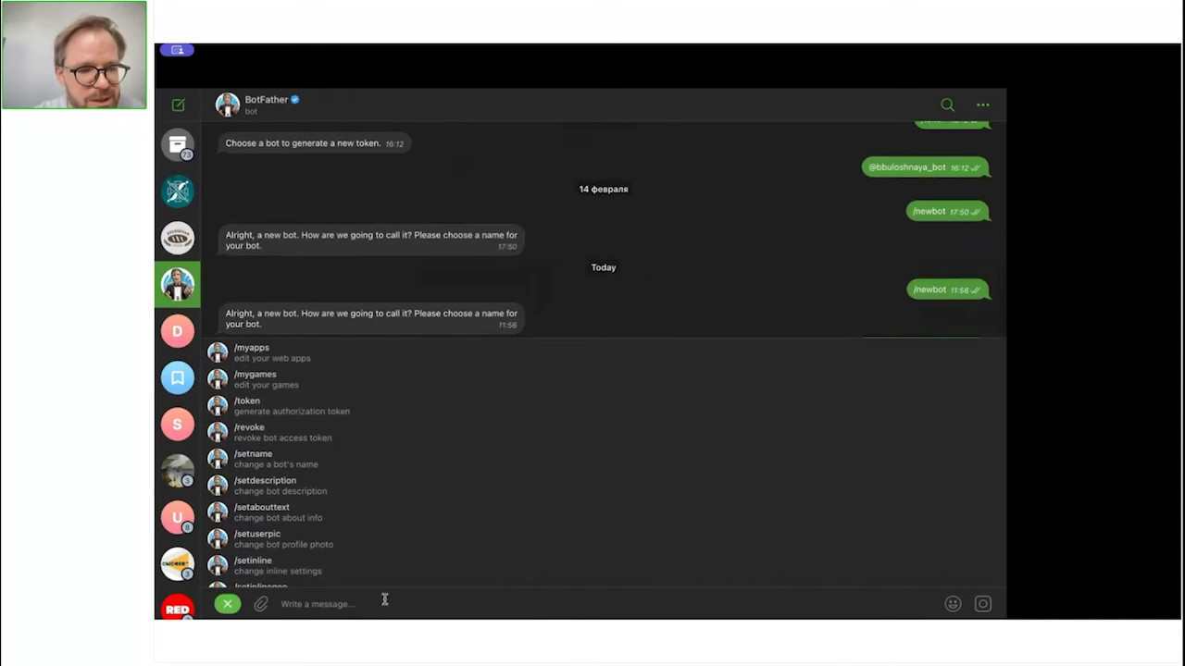
{"action": "left_click", "coordinate": [227, 603]}
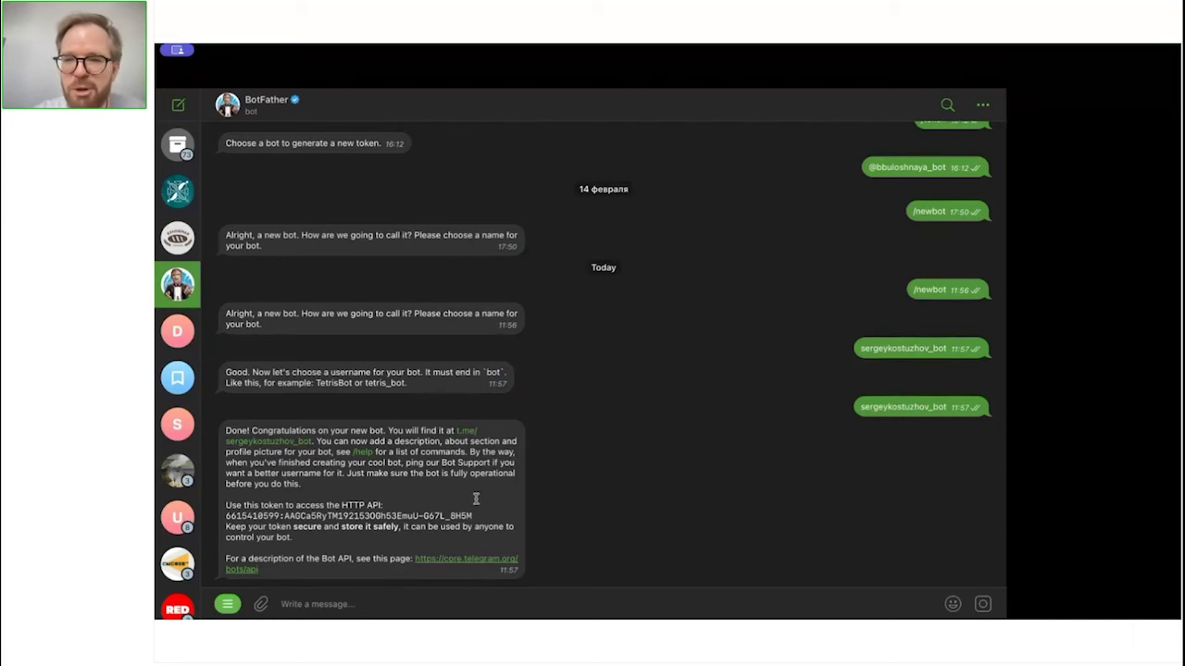
{"action": "scroll", "coordinate": [476, 500], "scroll_direction": "down", "scroll_amount": 1}
{"action": "scroll", "coordinate": [475, 500], "scroll_direction": "up", "scroll_amount": 1}
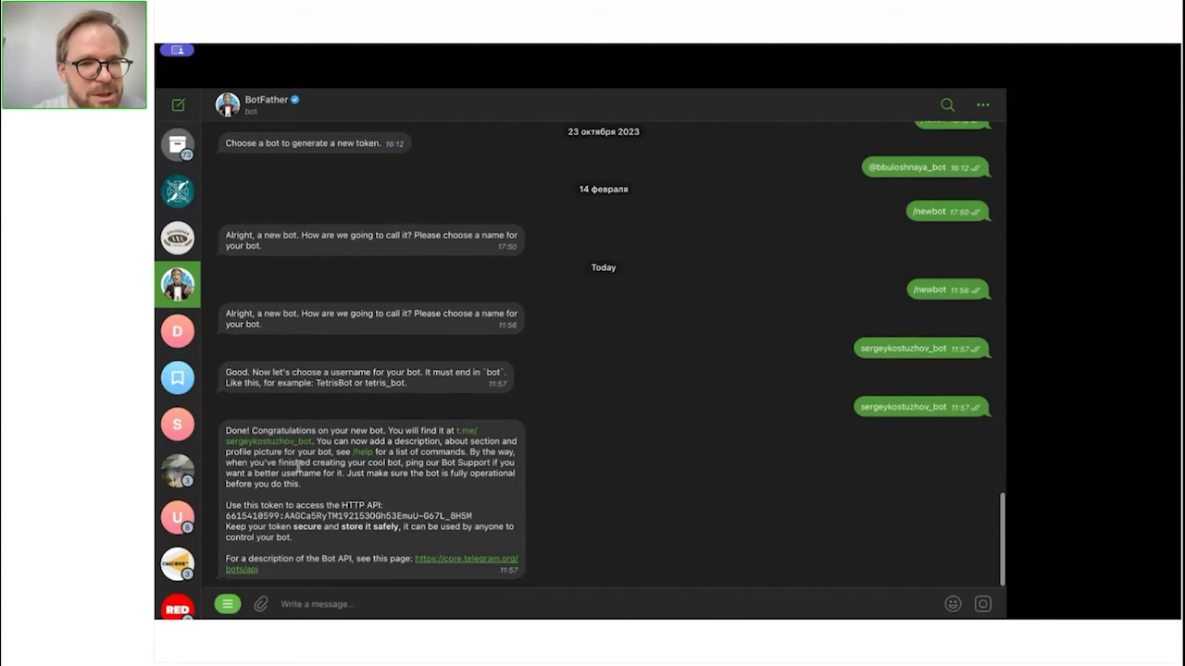
{"action": "left_click", "coordinate": [227, 603]}
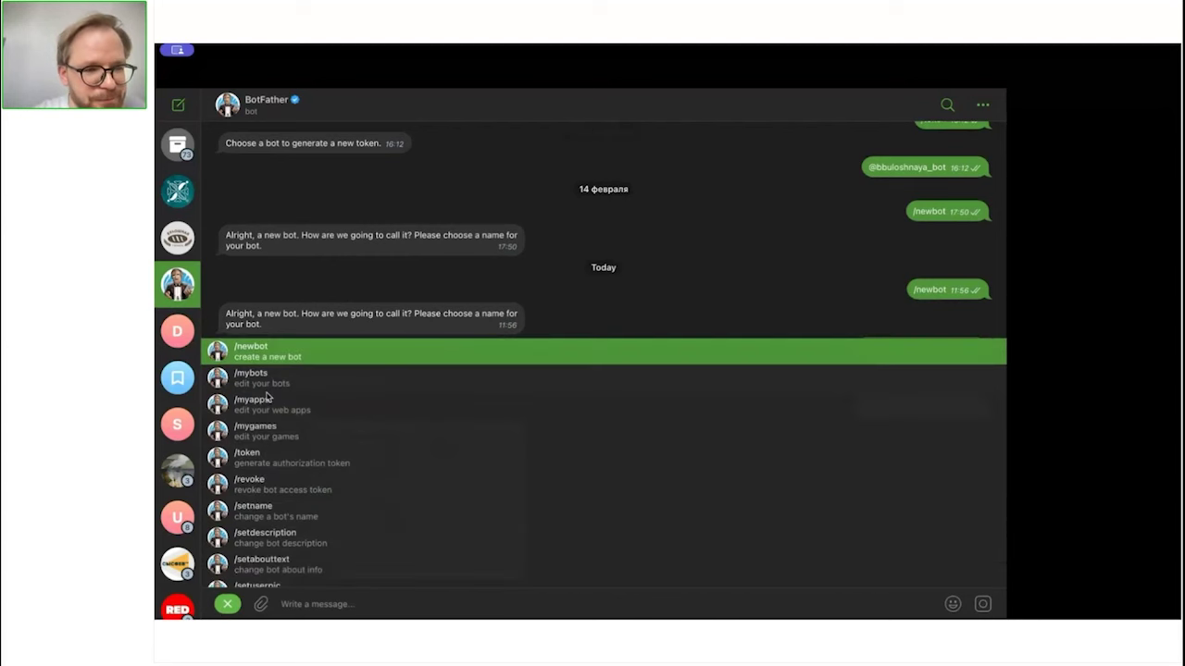
{"action": "scroll", "coordinate": [267, 408], "scroll_direction": "down", "scroll_amount": 2}
Send /setname, pick the new bot, and rename it to 'Приёмная' followed by the owner's name.
{"action": "left_click", "coordinate": [269, 493]}
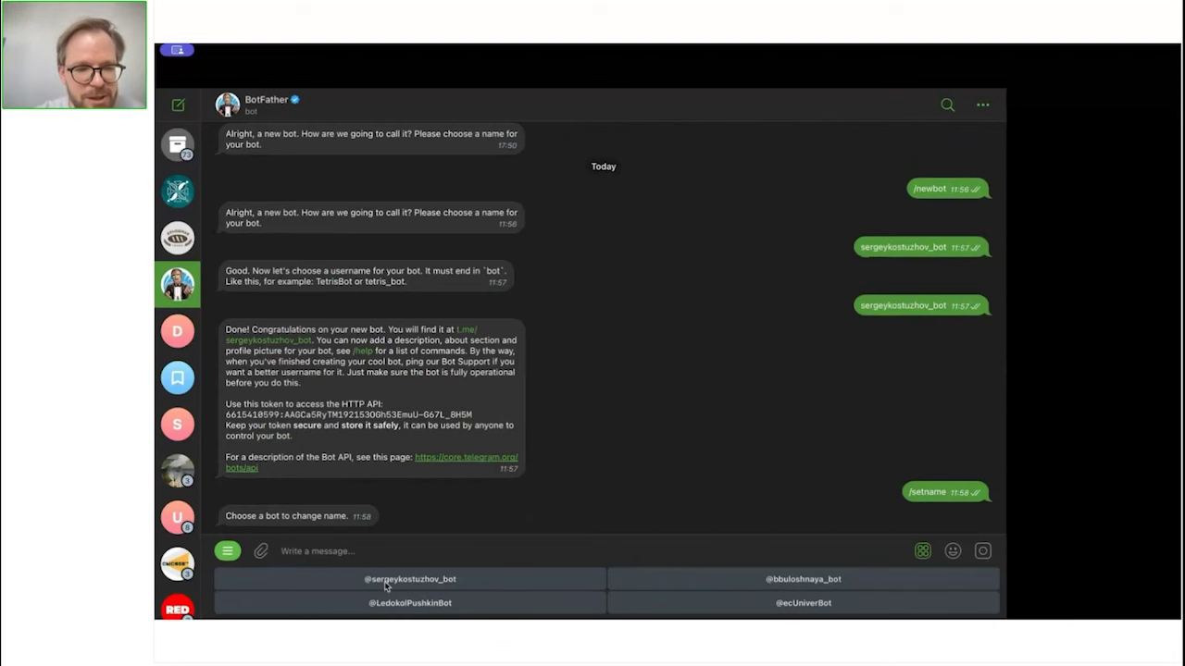
{"action": "left_click", "coordinate": [384, 580]}
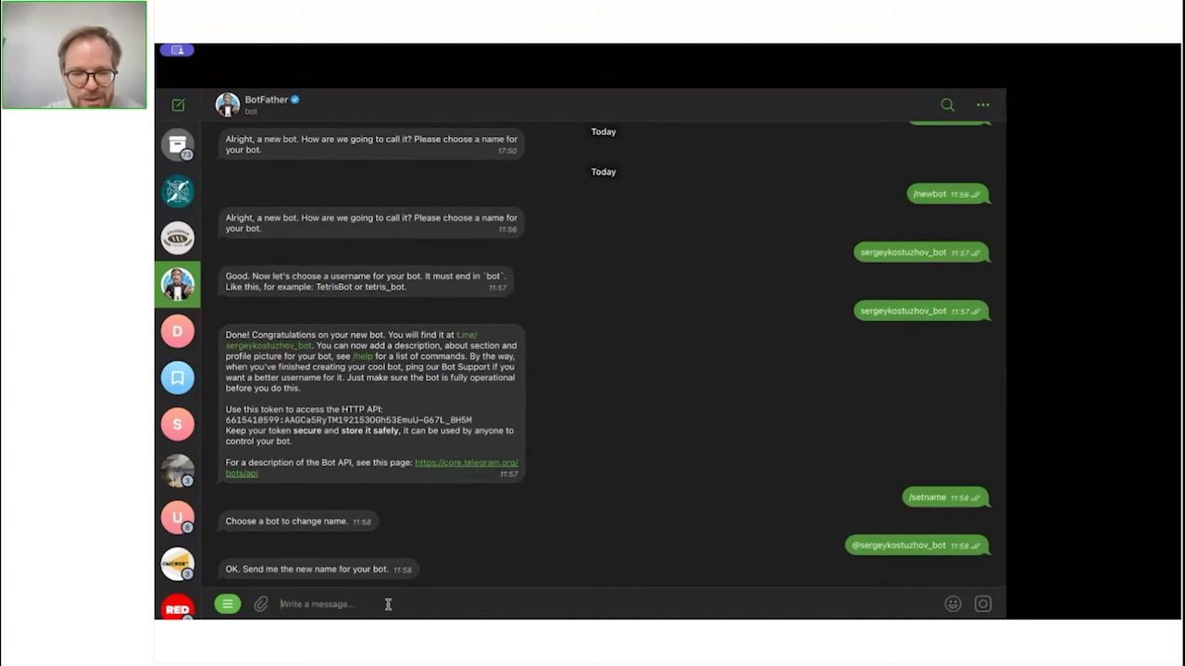
{"action": "type", "text": "Gh"}
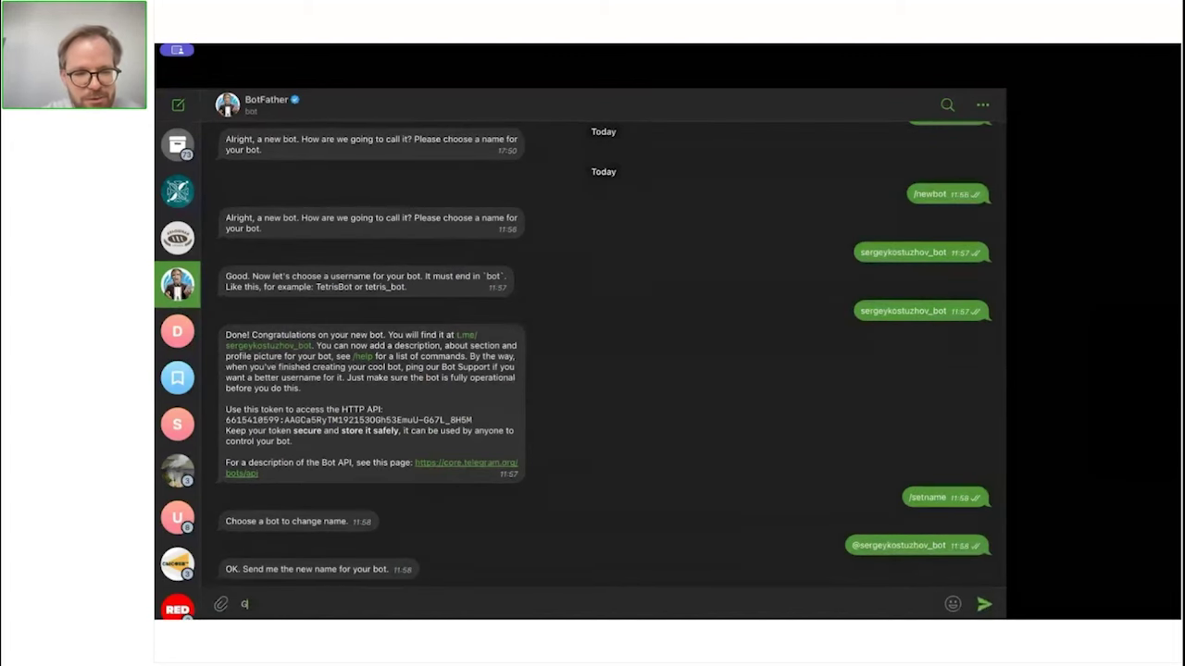
{"action": "key", "text": "BackSpace"}
{"action": "key", "text": "BackSpace"}
{"action": "type", "text": "Приёмная Сергея Кост"}
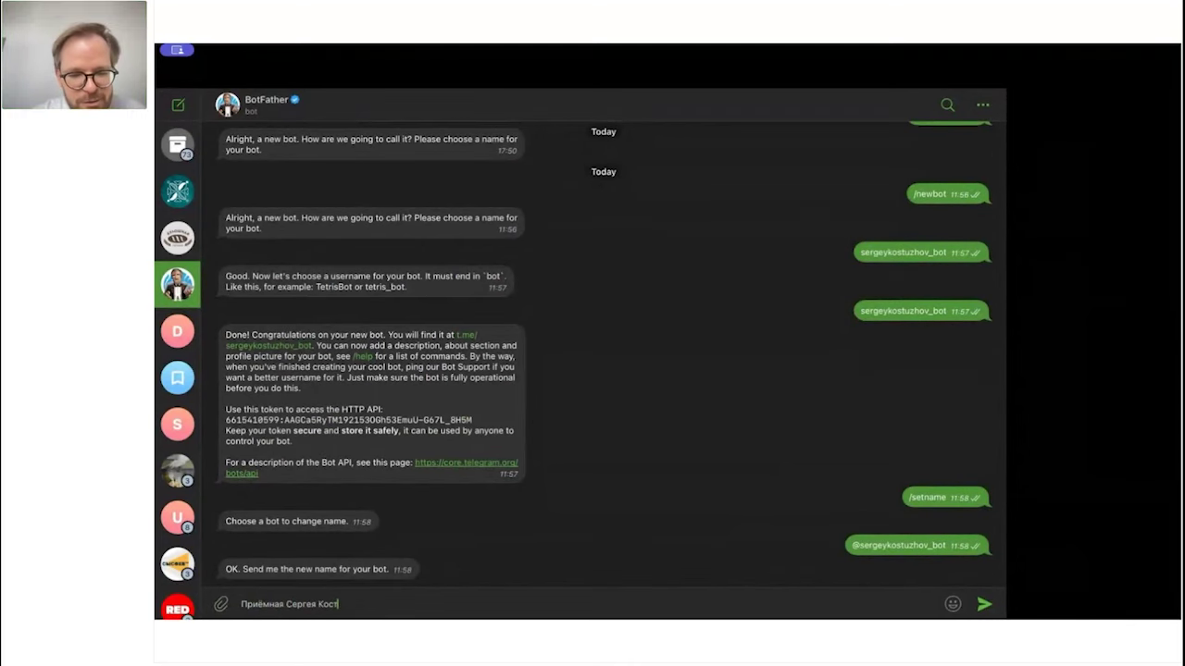
{"action": "type", "text": "южова"}
{"action": "key", "text": "Return"}
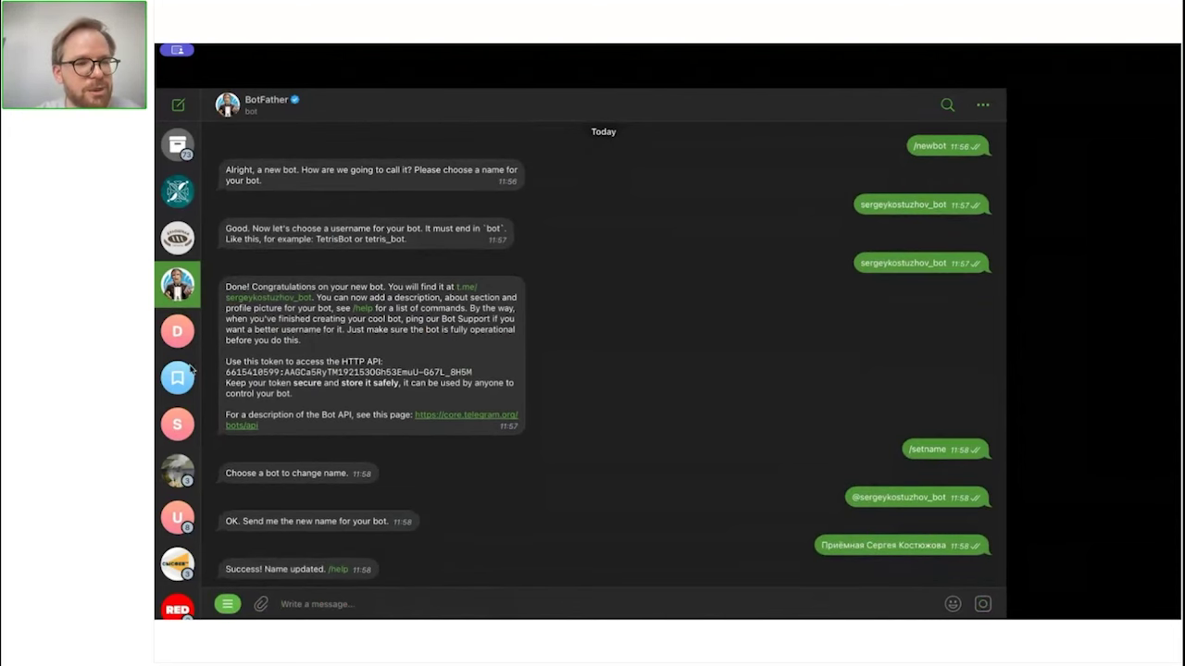
Check the new bot's chat, return to BotFather, and send /setuserpic from the command menu.
{"action": "left_click", "coordinate": [189, 433]}
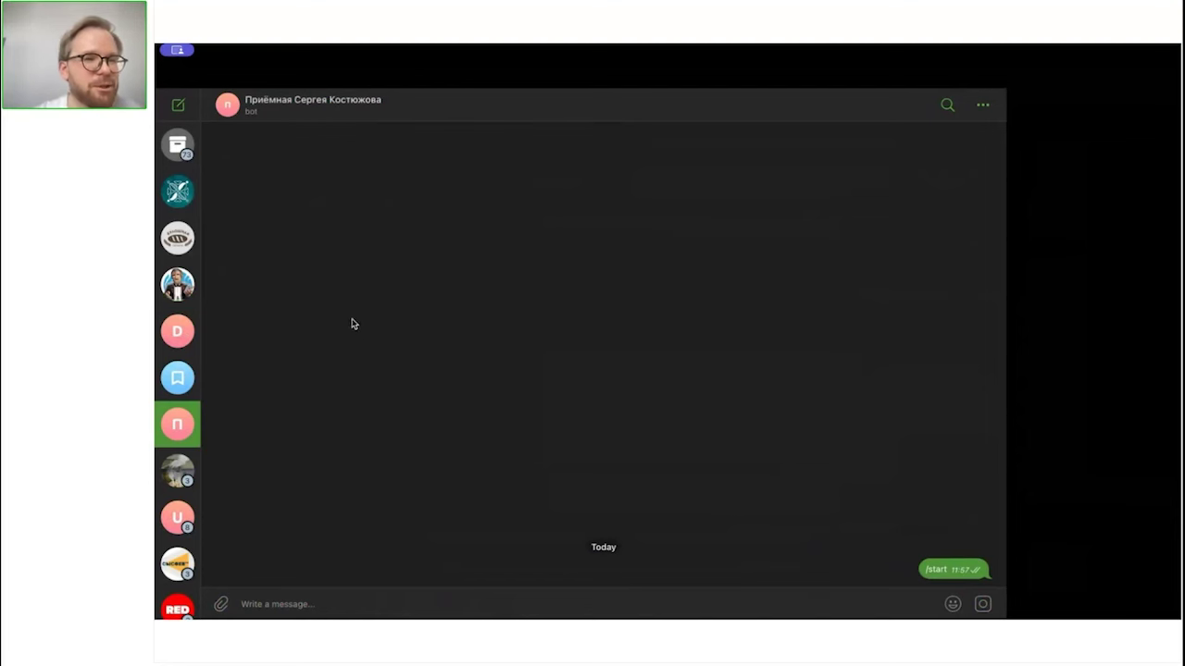
{"action": "left_click", "coordinate": [186, 289]}
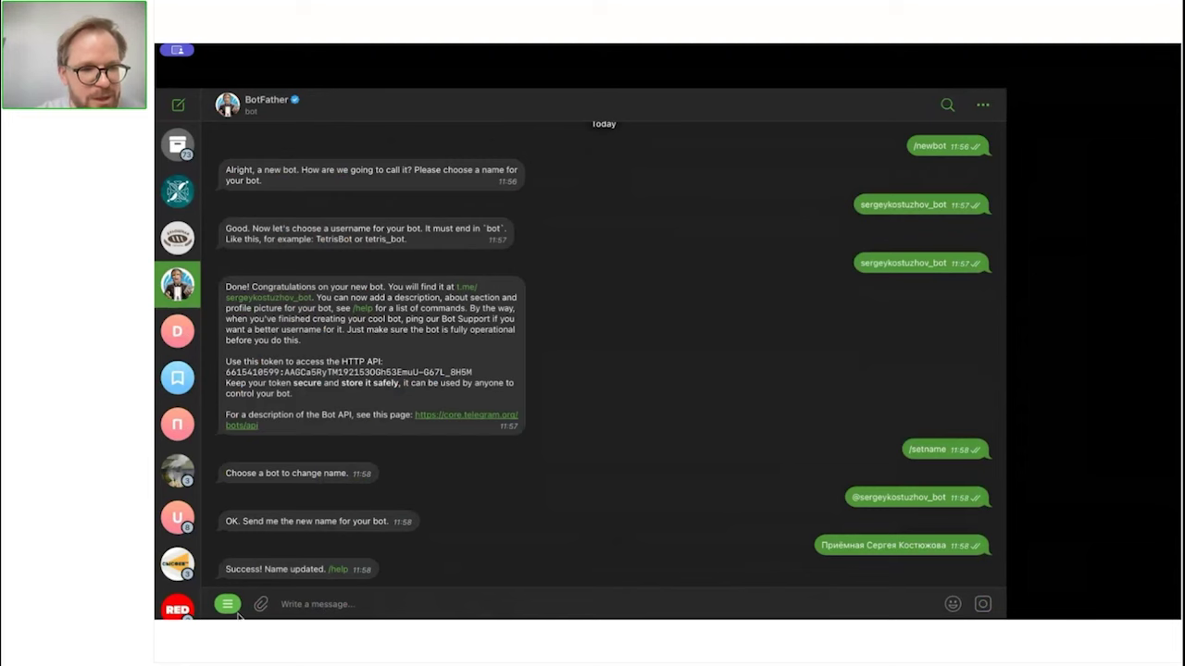
{"action": "left_click", "coordinate": [228, 606]}
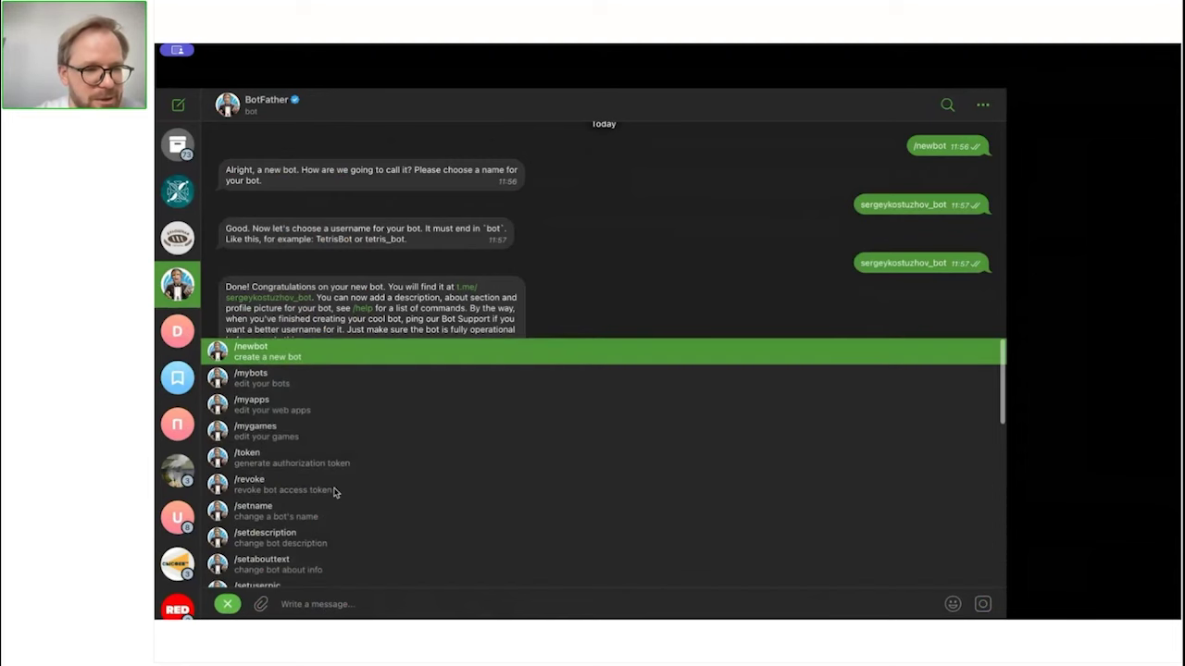
{"action": "scroll", "coordinate": [335, 492], "scroll_direction": "down", "scroll_amount": 3}
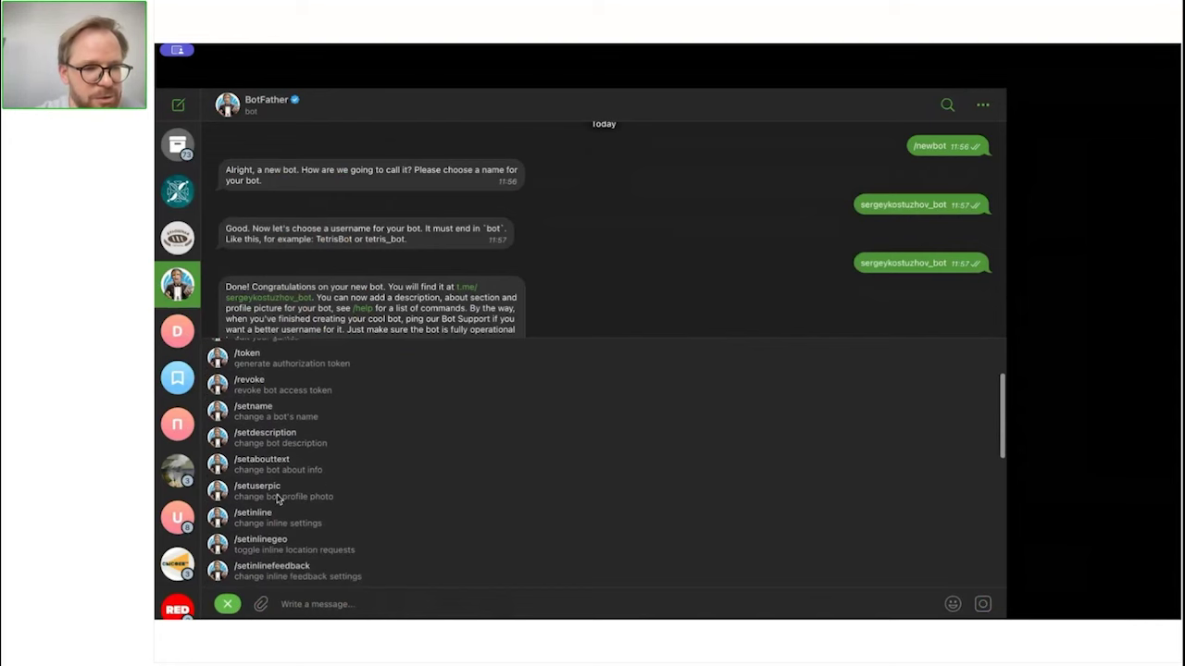
{"action": "left_click", "coordinate": [278, 500]}
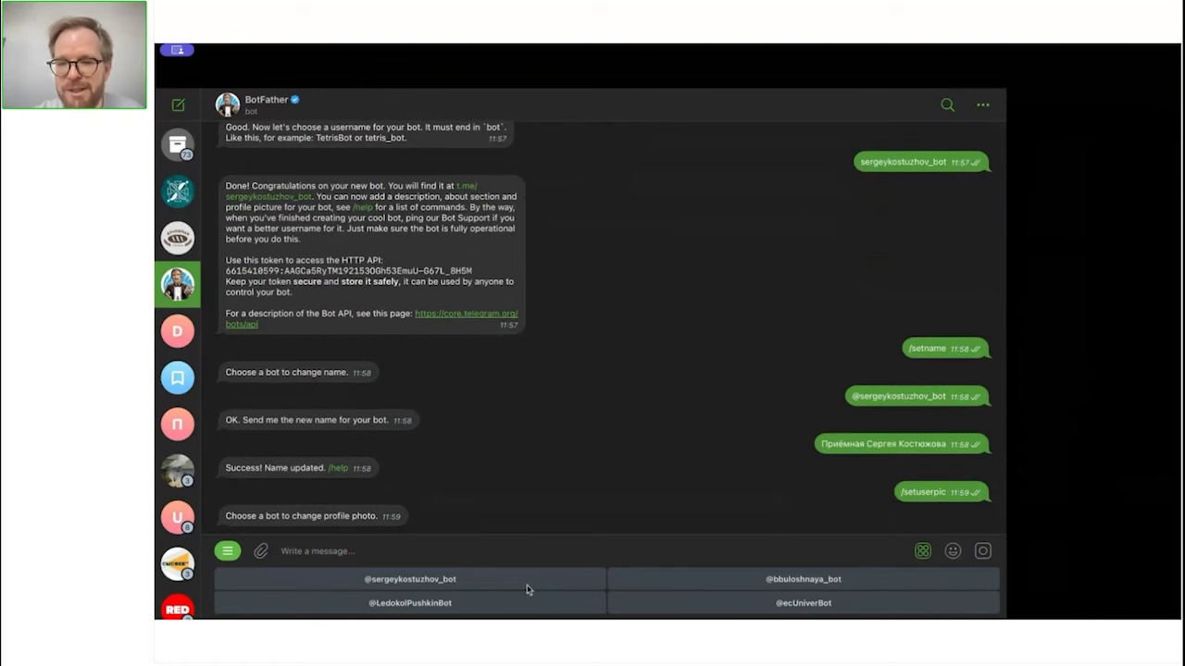
Choose the new bot and send the Булошная у Булата logo file to BotFather.
{"action": "left_click", "coordinate": [439, 581]}
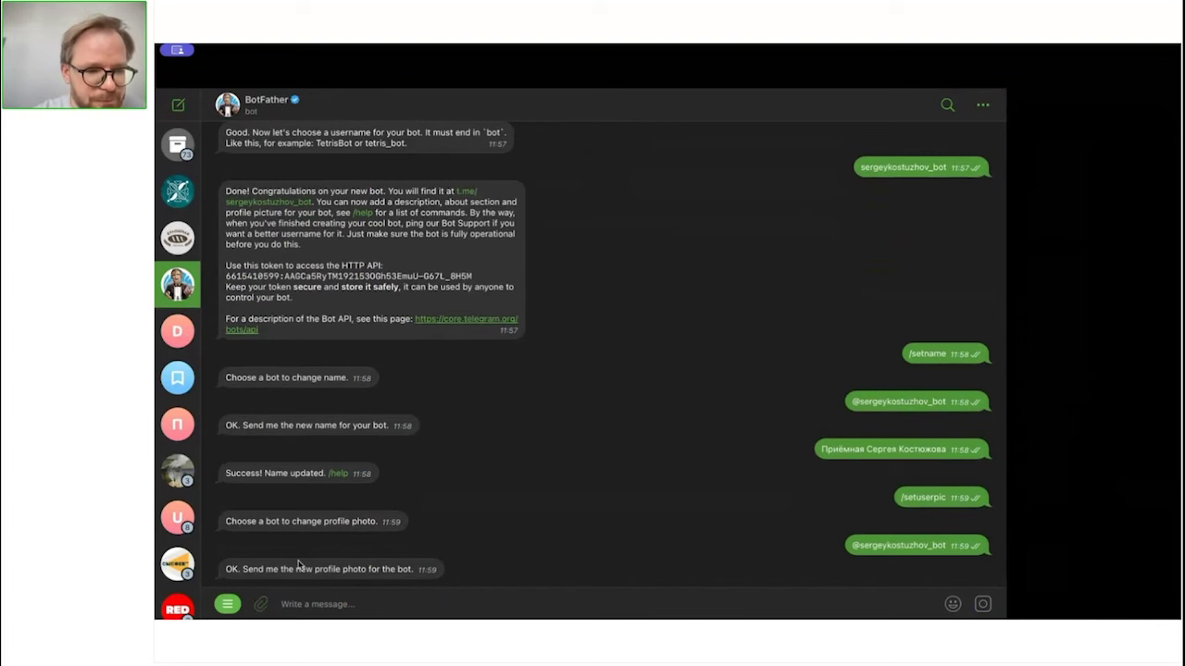
{"action": "key", "text": "super+o"}
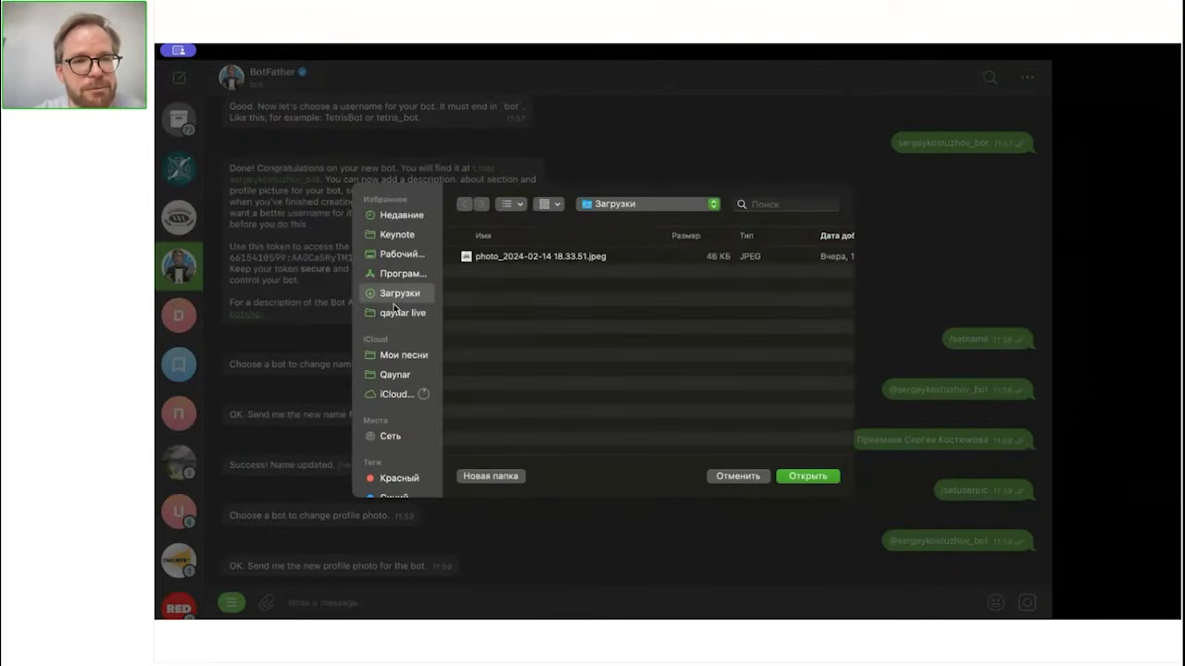
{"action": "double_click", "coordinate": [479, 264]}
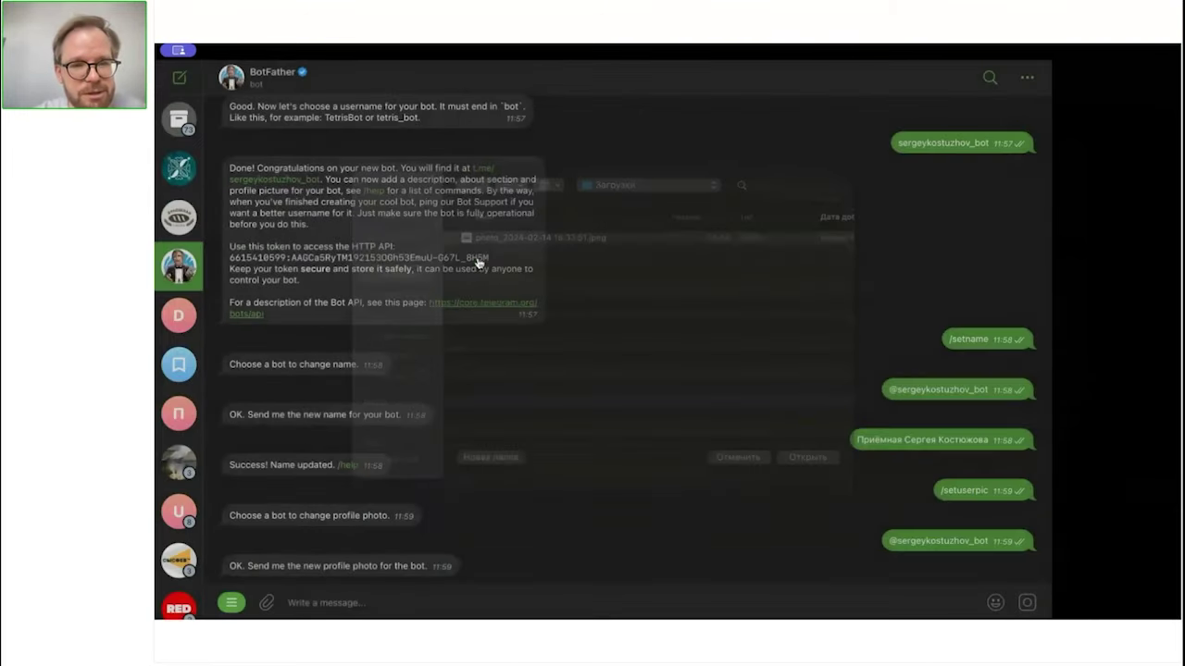
{"action": "key", "text": "Return"}
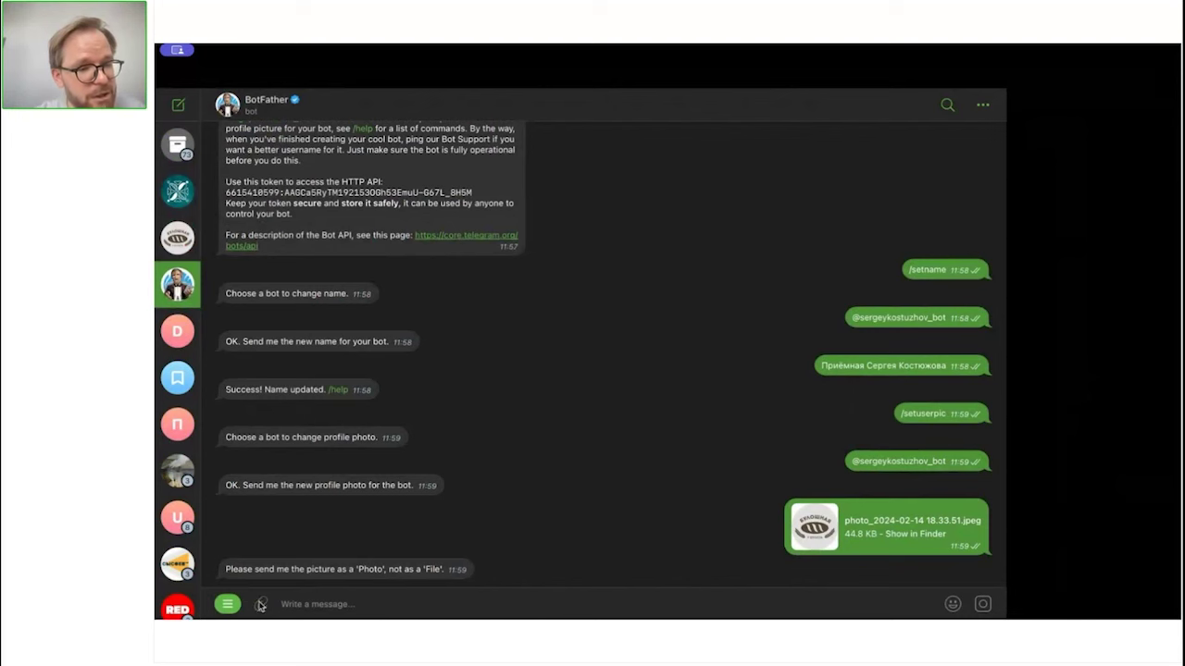
Resend the bakery logo as a photo so BotFather confirms the profile photo update.
{"action": "left_click", "coordinate": [260, 607]}
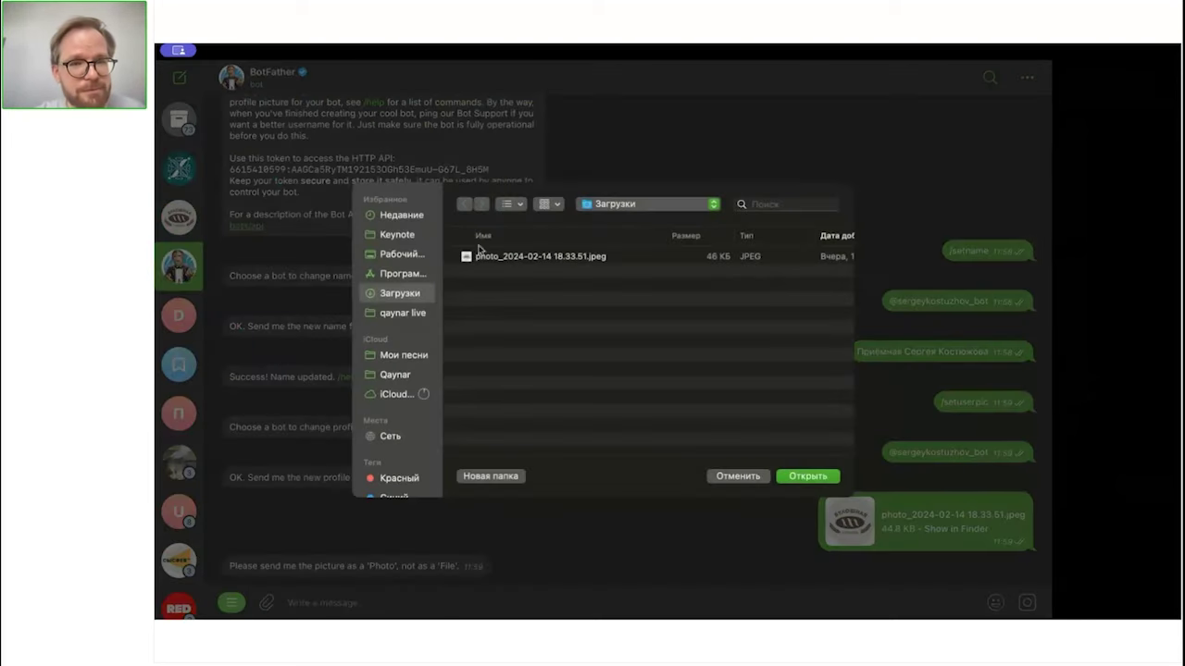
{"action": "double_click", "coordinate": [479, 255]}
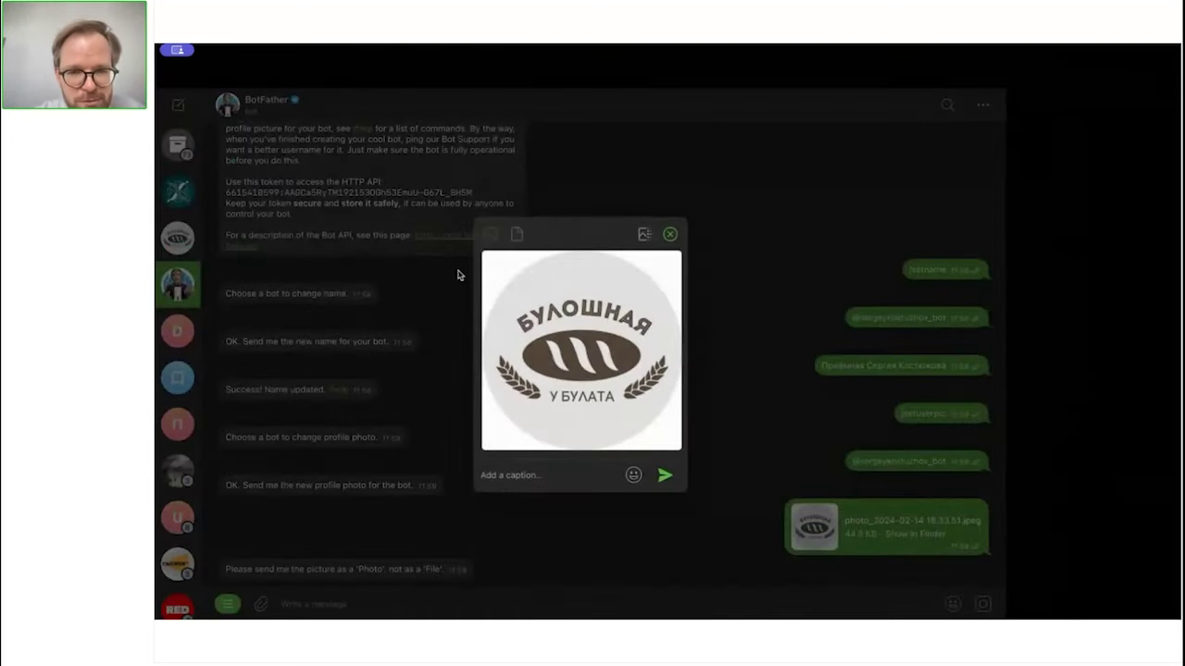
{"action": "key", "text": "Return"}
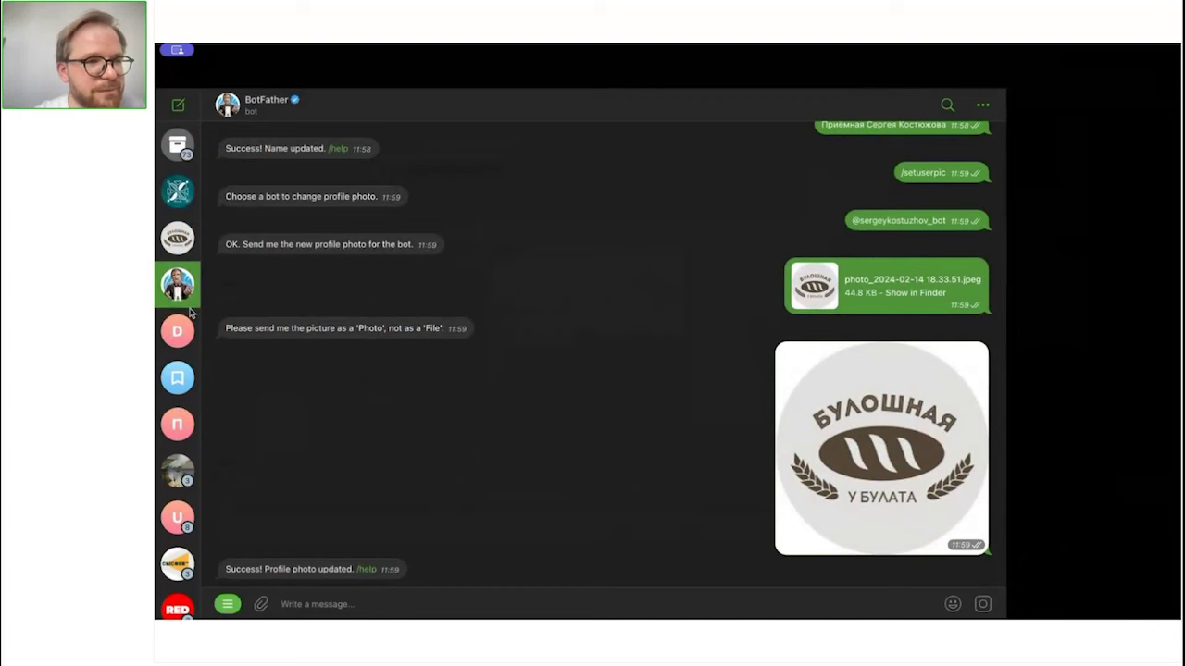
{"action": "scroll", "coordinate": [191, 311], "scroll_direction": "down", "scroll_amount": 3}
{"action": "scroll", "coordinate": [191, 311], "scroll_direction": "up", "scroll_amount": 3}
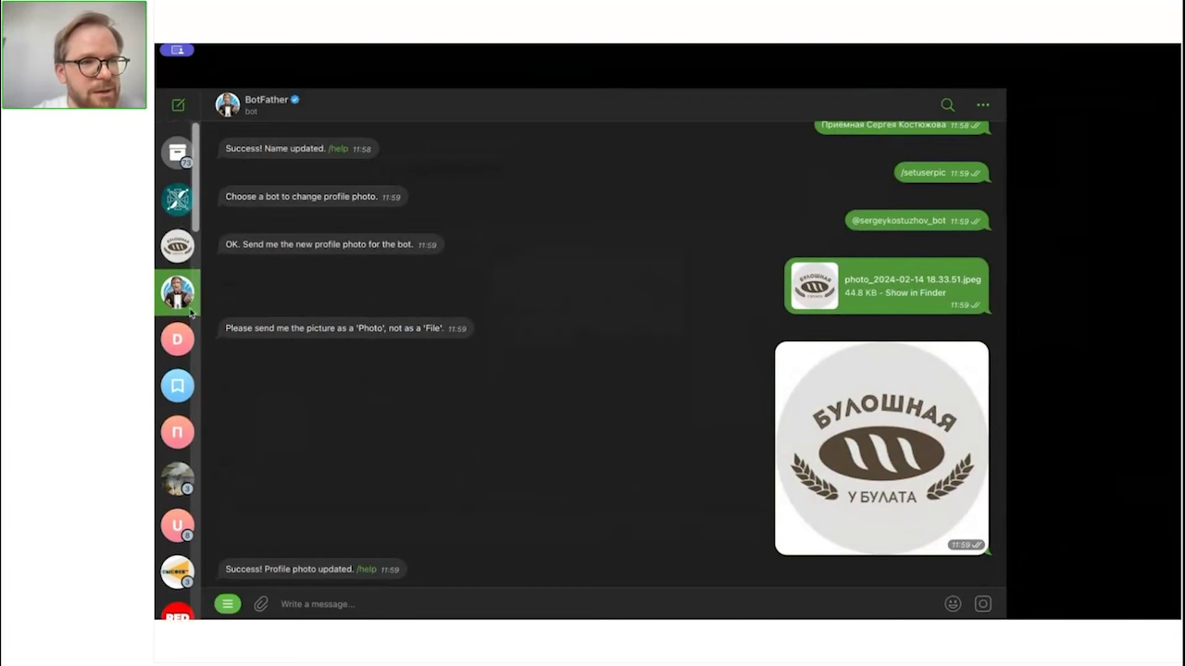
{"action": "left_click", "coordinate": [178, 239]}
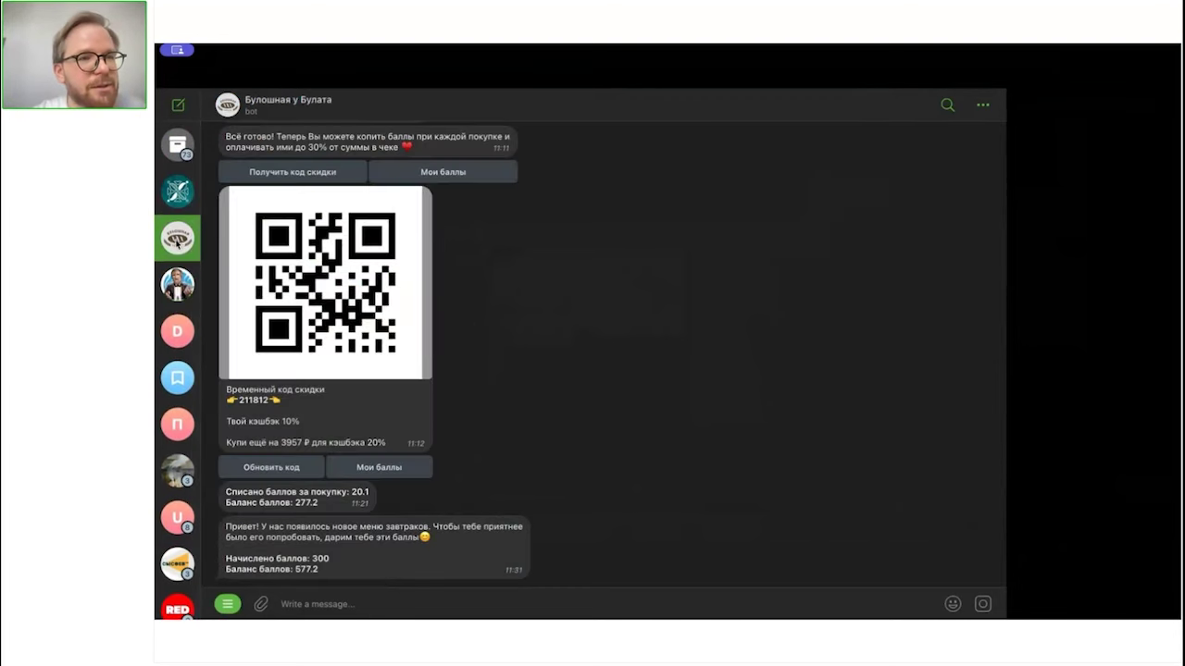
{"action": "scroll", "coordinate": [178, 238], "scroll_direction": "up", "scroll_amount": 1}
{"action": "left_click", "coordinate": [176, 337]}
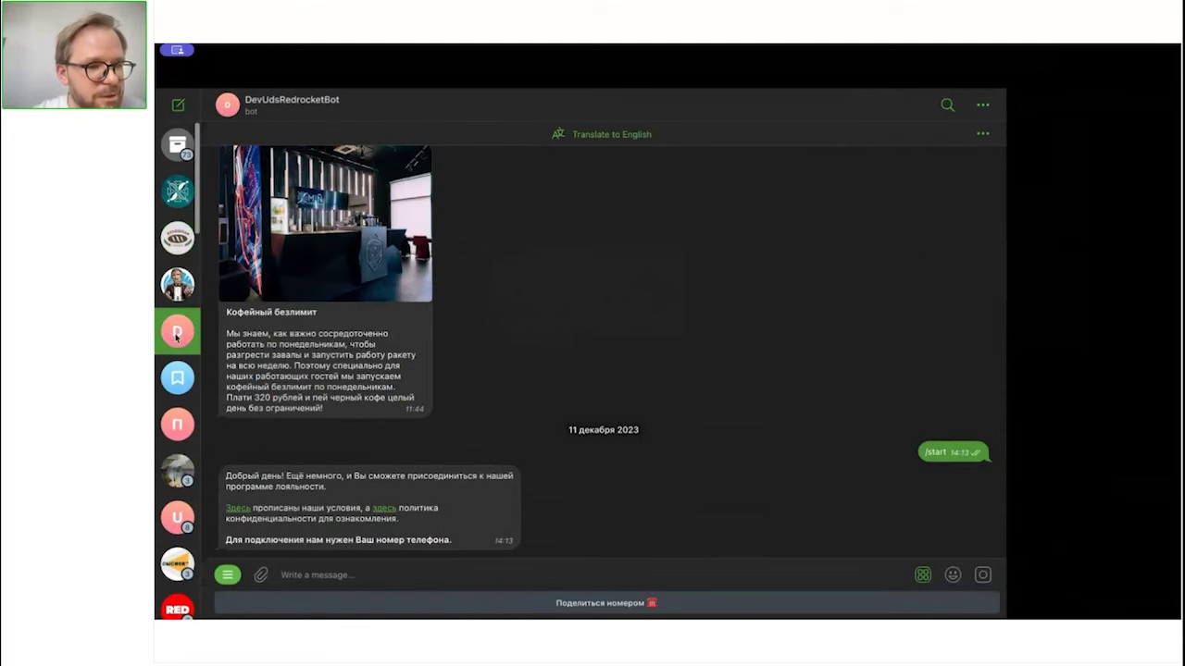
{"action": "left_click", "coordinate": [186, 243]}
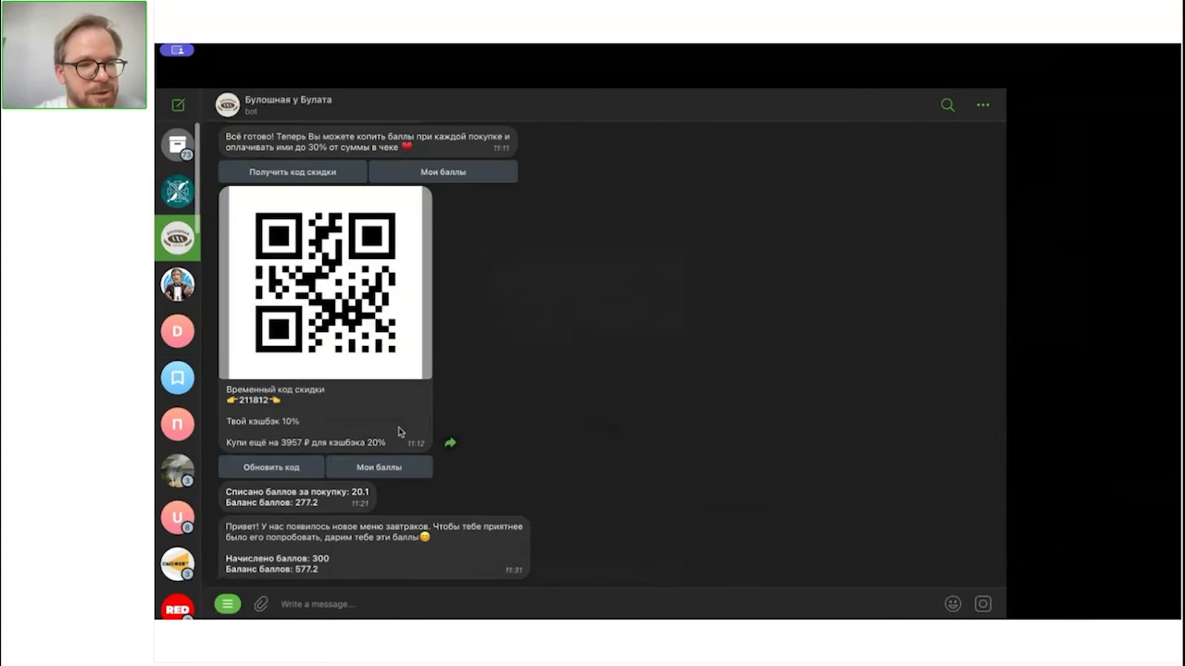
{"action": "left_click", "coordinate": [178, 285]}
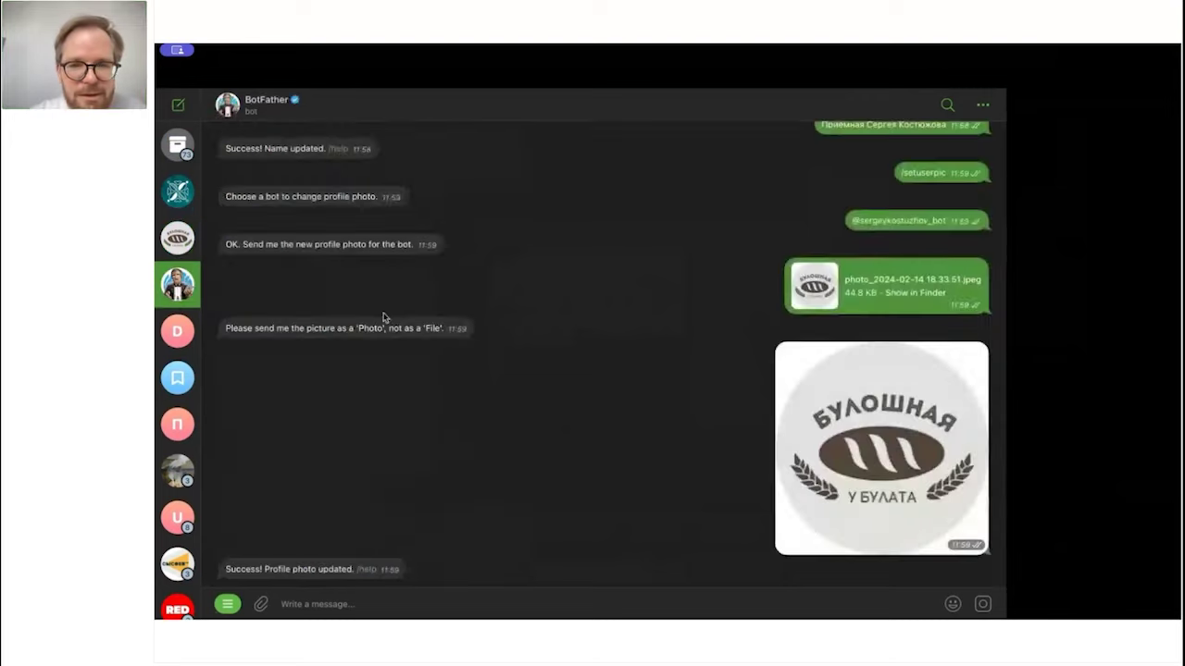
{"action": "scroll", "coordinate": [529, 394], "scroll_direction": "up", "scroll_amount": 10}
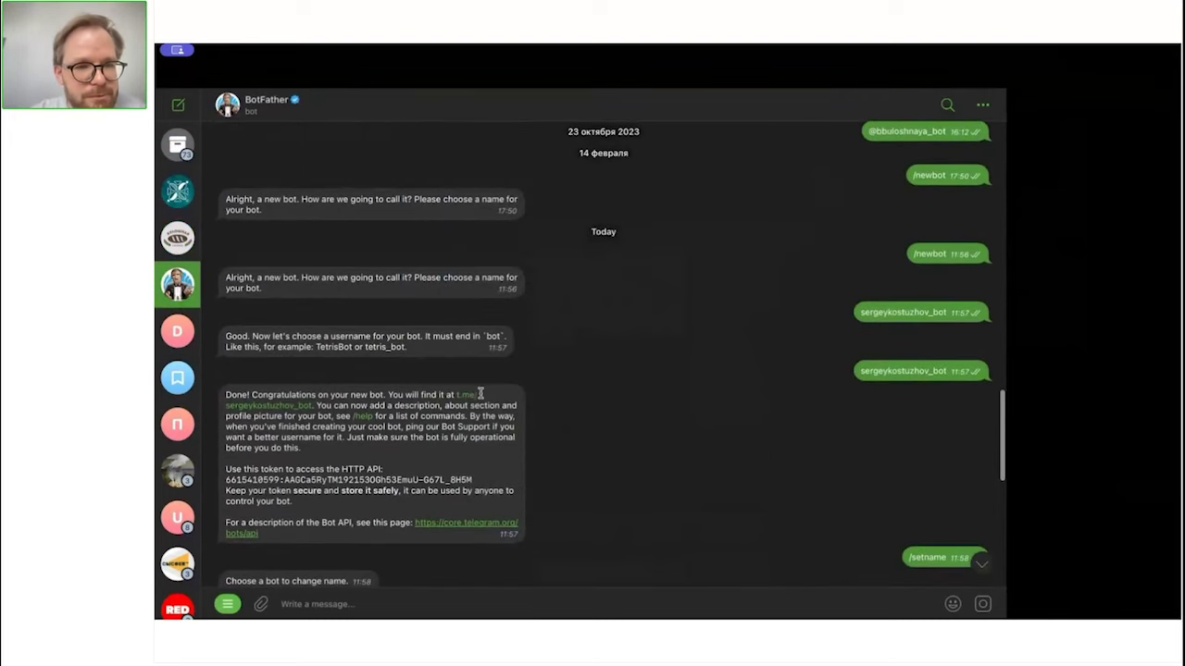
{"action": "left_click", "coordinate": [470, 398]}
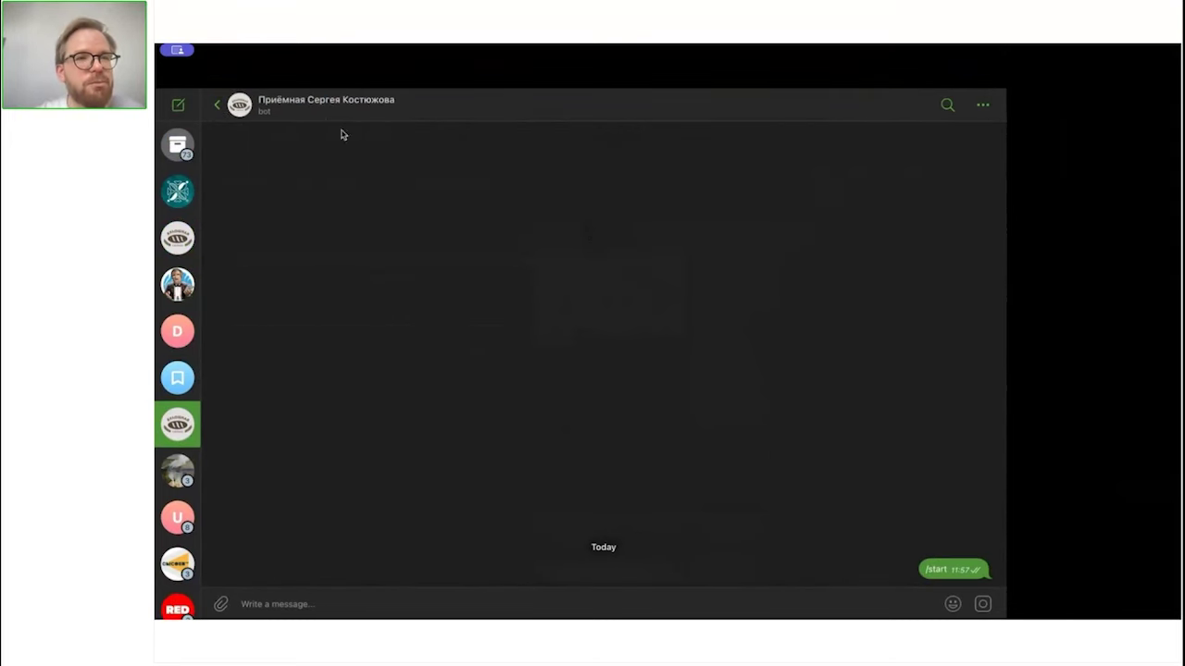
{"action": "left_click", "coordinate": [325, 113]}
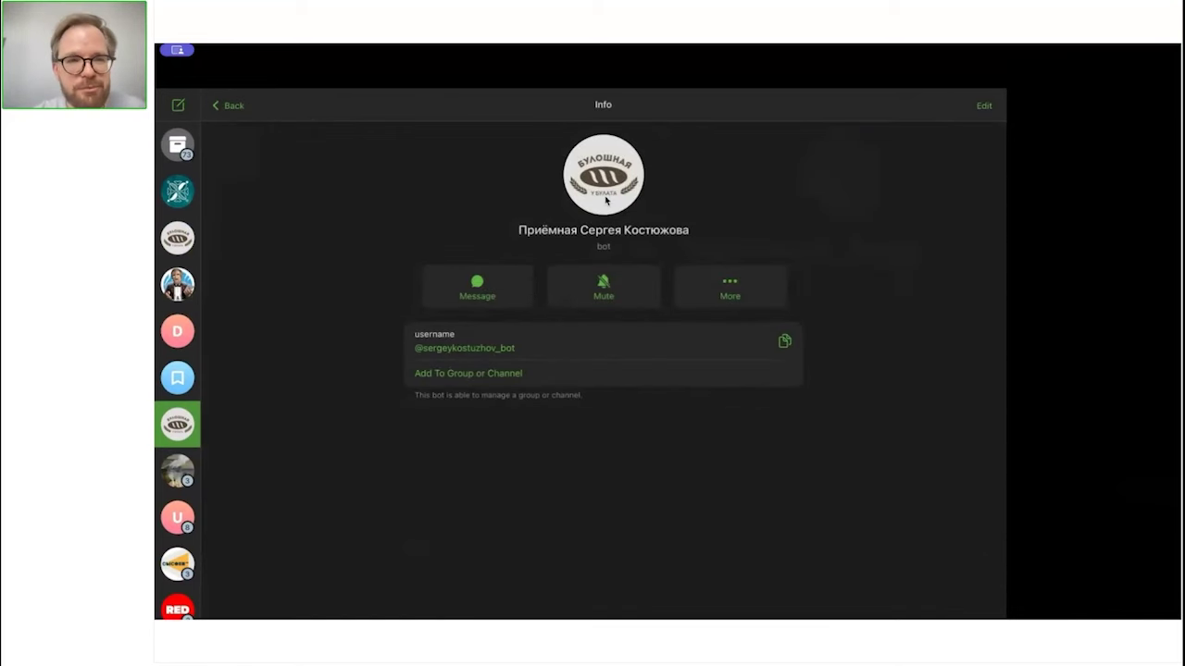
{"action": "left_click", "coordinate": [184, 293]}
{"action": "scroll", "coordinate": [497, 505], "scroll_direction": "down", "scroll_amount": 10}
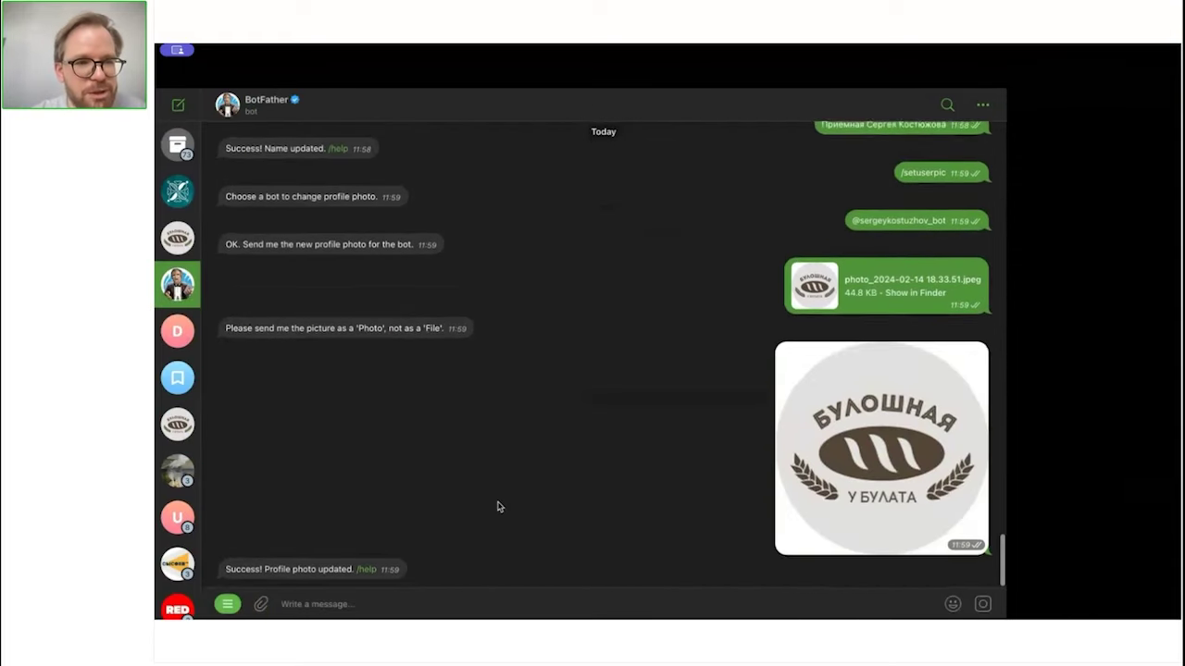
{"action": "scroll", "coordinate": [497, 503], "scroll_direction": "up", "scroll_amount": 10}
{"action": "scroll", "coordinate": [495, 503], "scroll_direction": "down", "scroll_amount": 10}
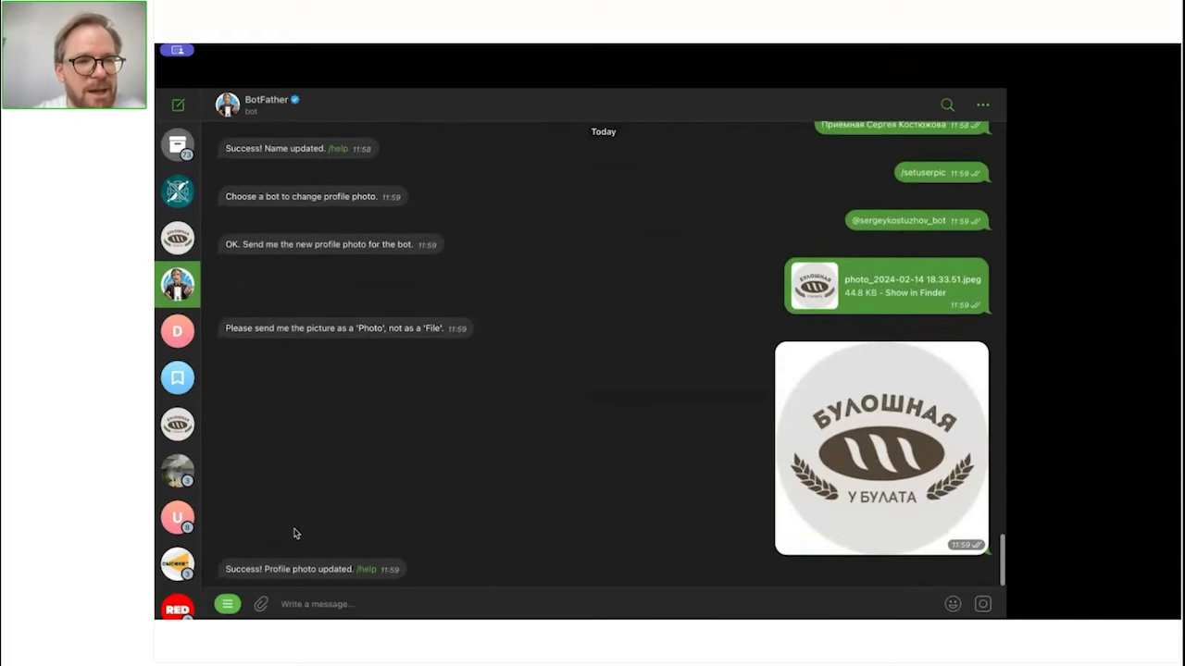
{"action": "scroll", "coordinate": [294, 534], "scroll_direction": "up", "scroll_amount": 10}
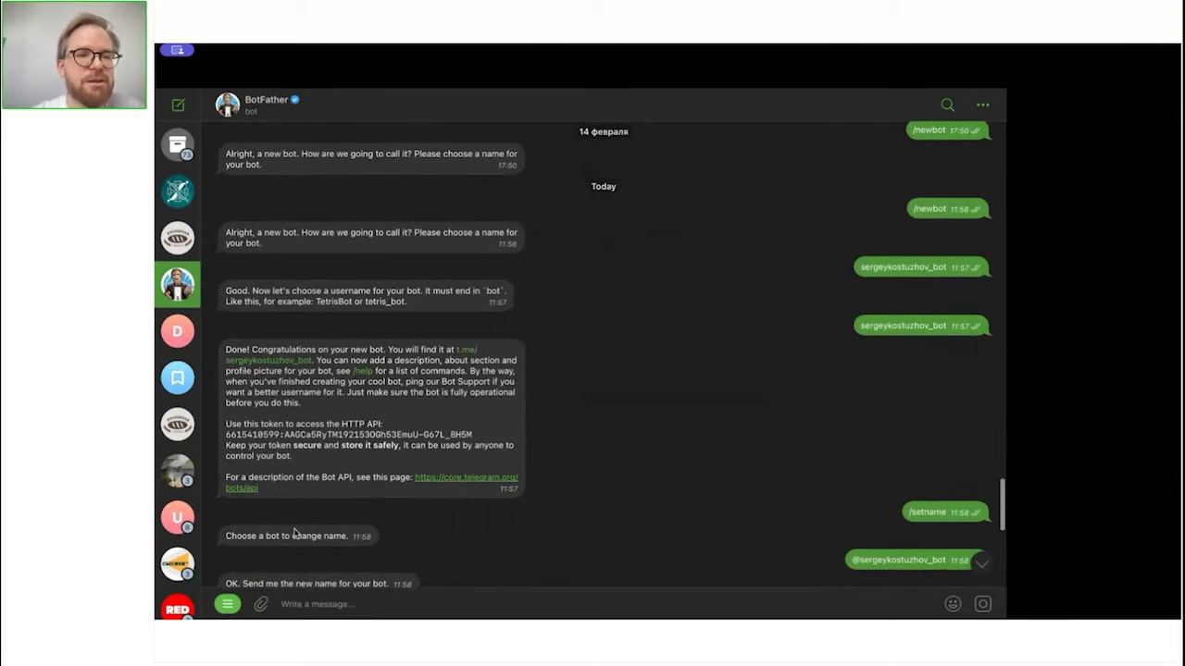
{"action": "scroll", "coordinate": [297, 535], "scroll_direction": "down", "scroll_amount": 1}
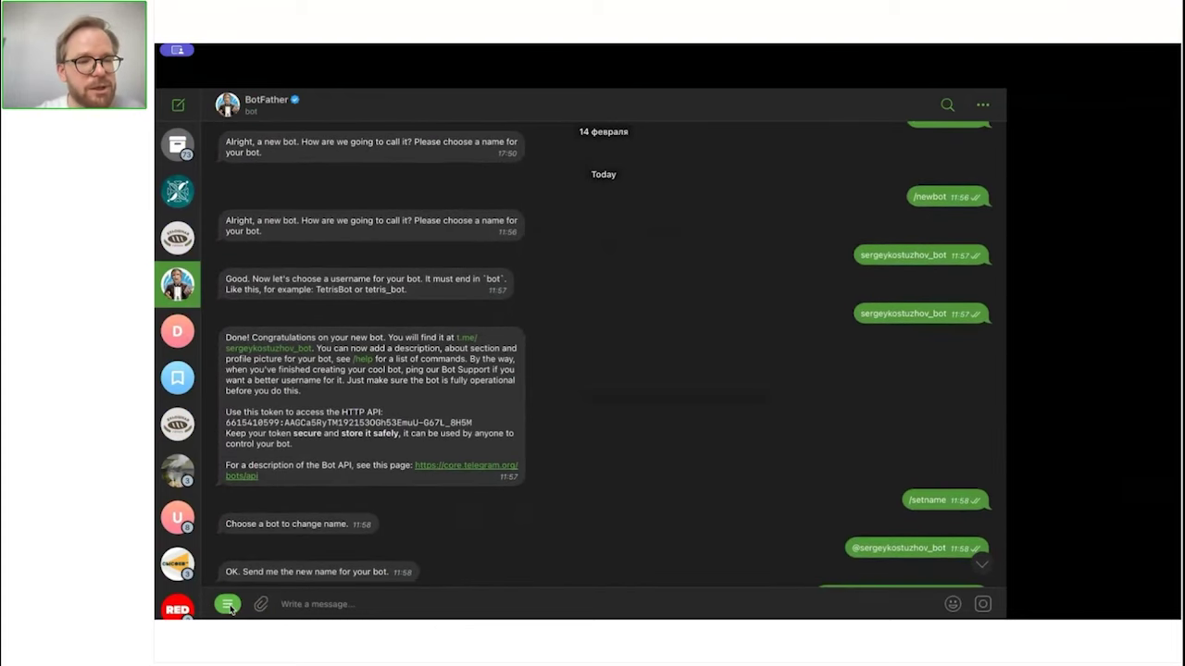
Set the new bot's About text to the bakery's street address plus 'Работаем каждый день круглосуточно'.
{"action": "left_click", "coordinate": [227, 605]}
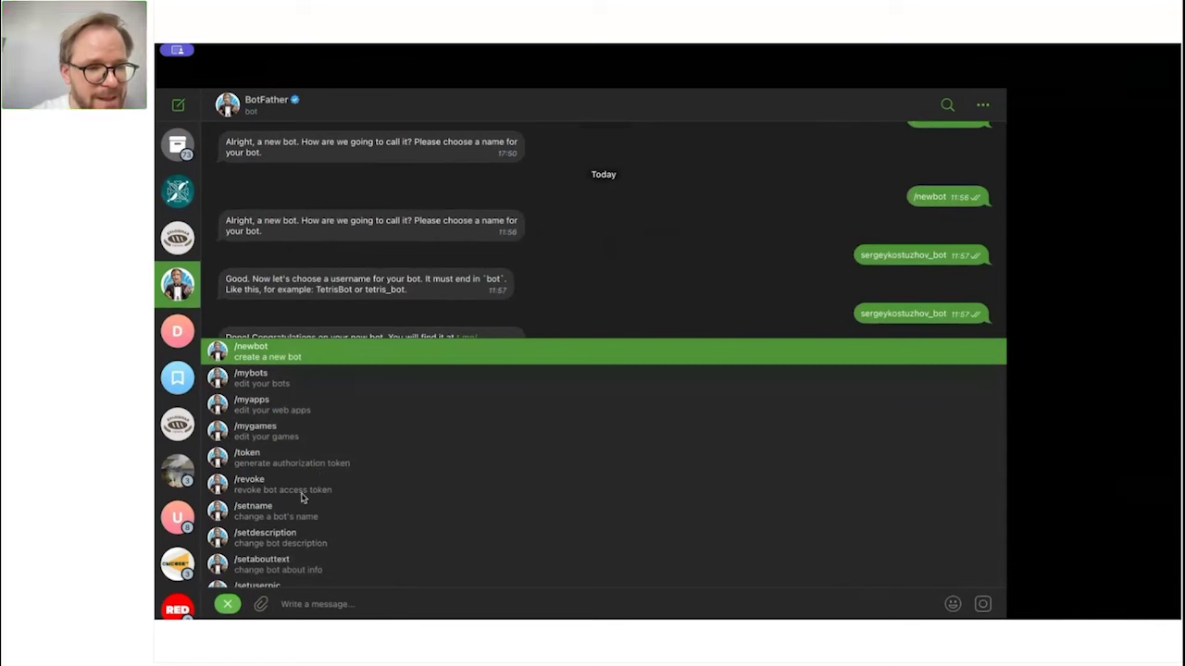
{"action": "scroll", "coordinate": [301, 498], "scroll_direction": "down", "scroll_amount": 1}
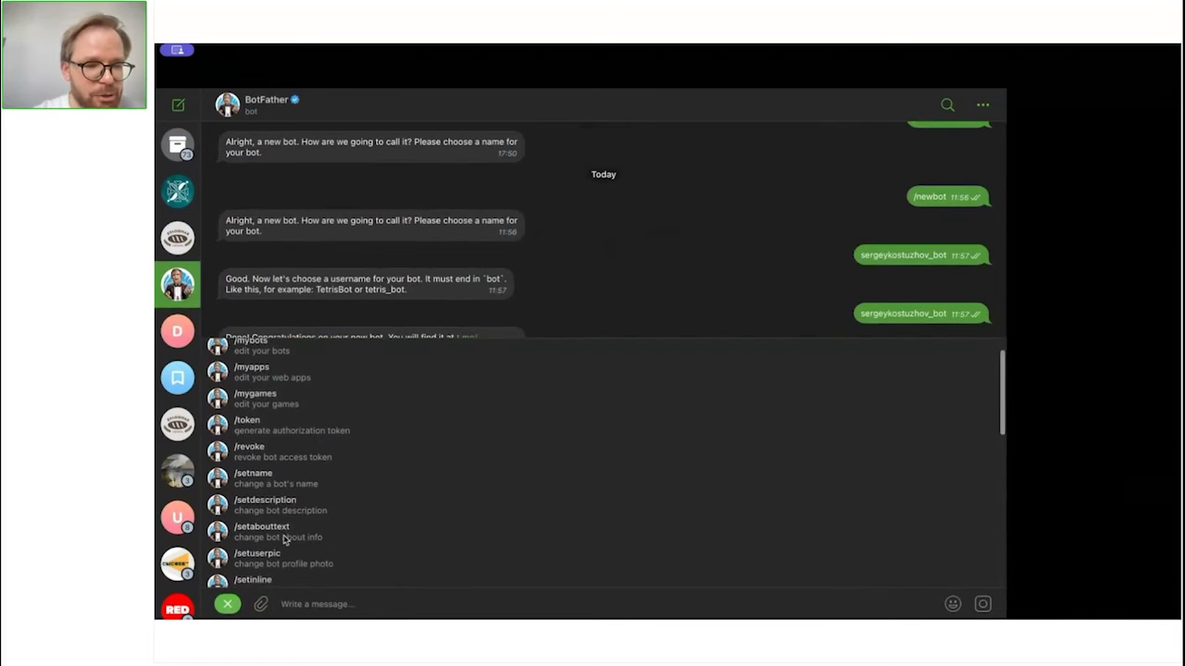
{"action": "left_click", "coordinate": [284, 530]}
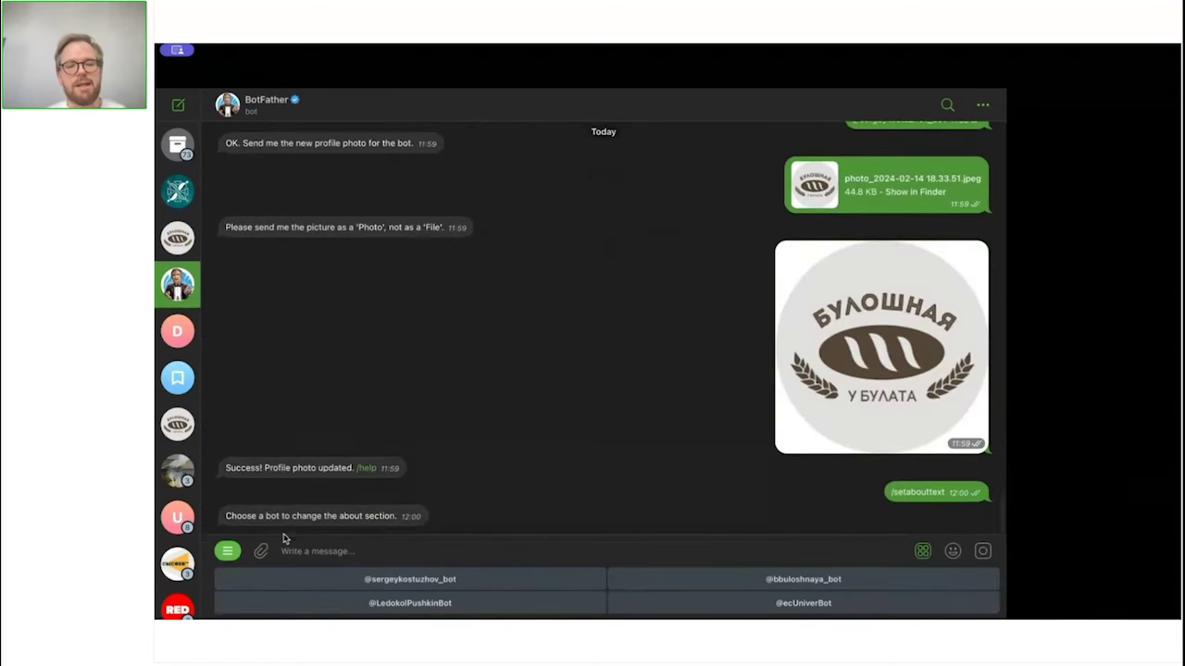
{"action": "left_click", "coordinate": [400, 580]}
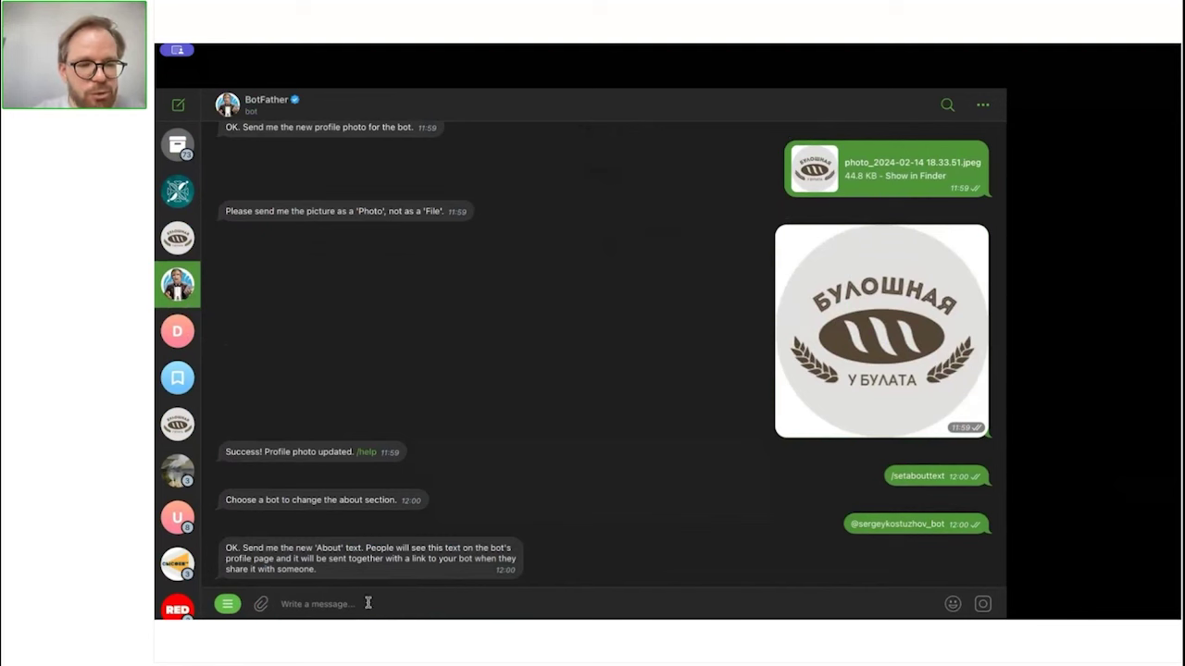
{"action": "type", "text": "ую"}
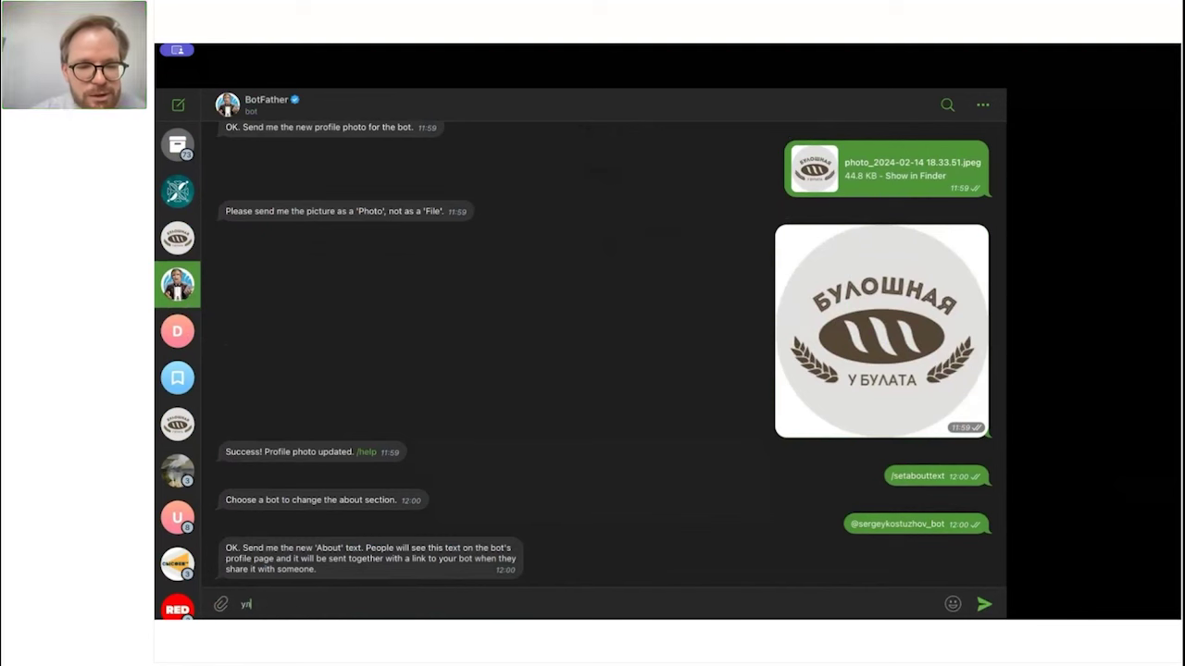
{"action": "type", "text": ". Аграр"}
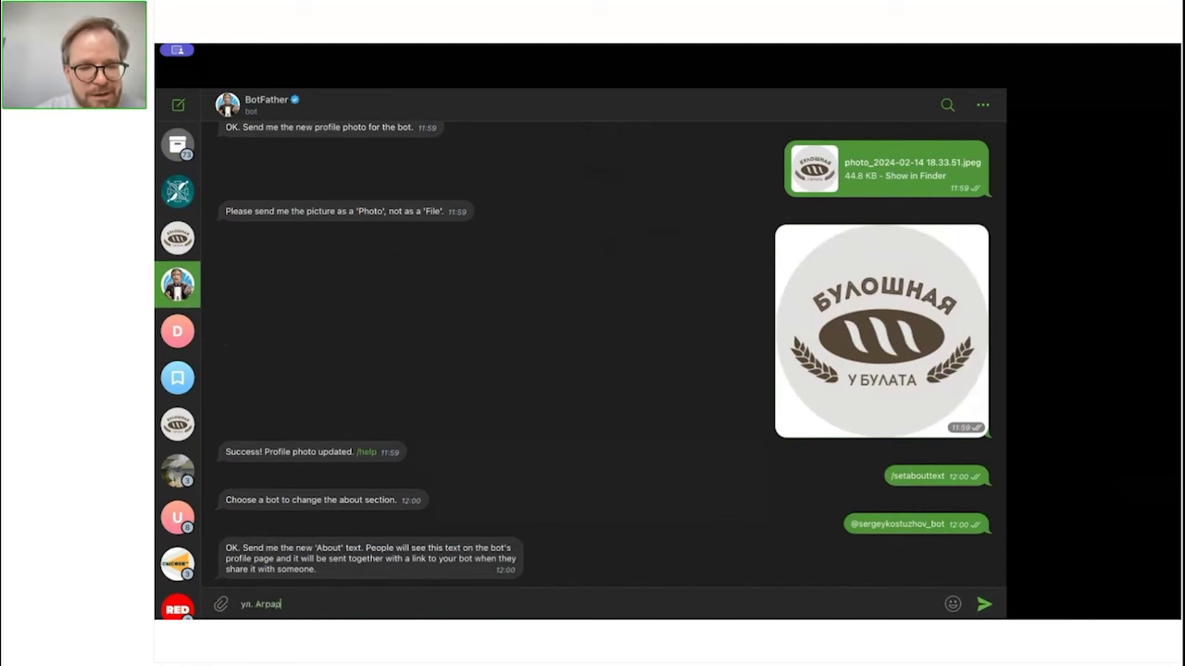
{"action": "type", "text": "ная, 6"}
{"action": "key", "text": "shift+Return"}
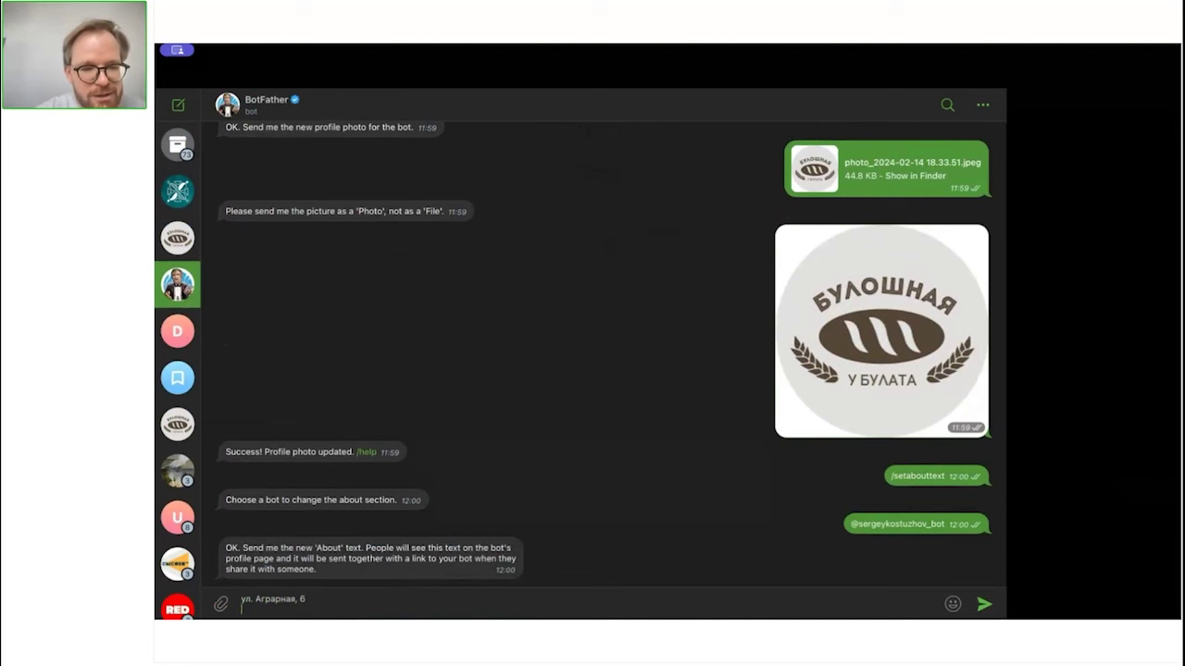
{"action": "type", "text": "Работаем"}
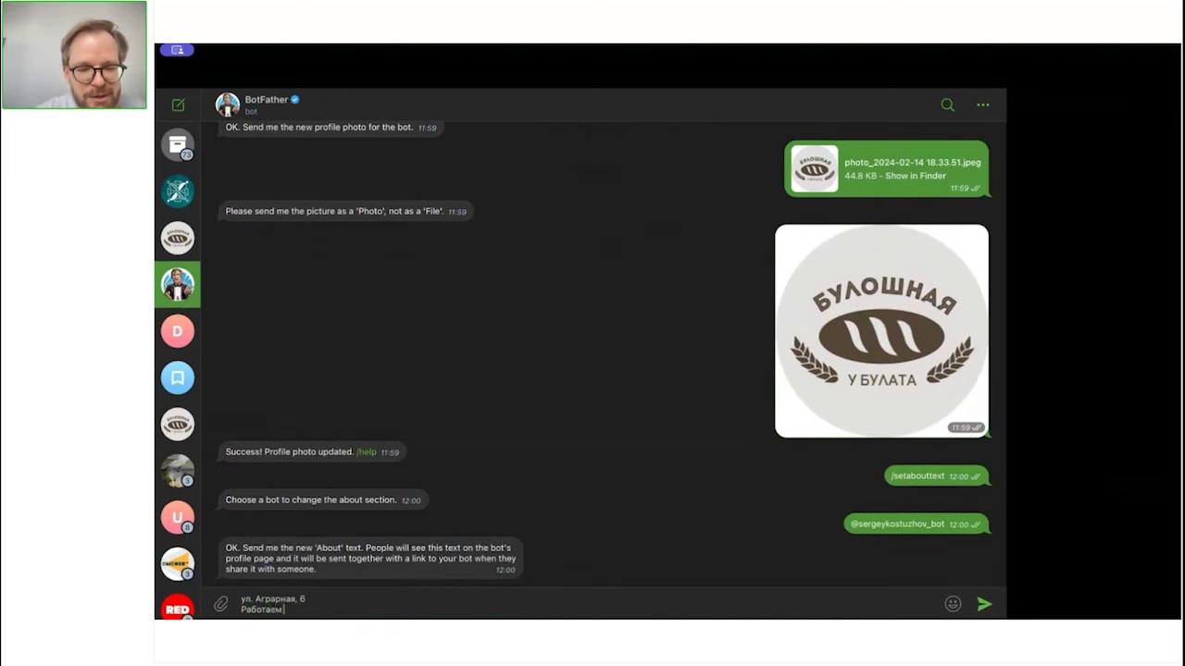
{"action": "type", "text": " каждый день"}
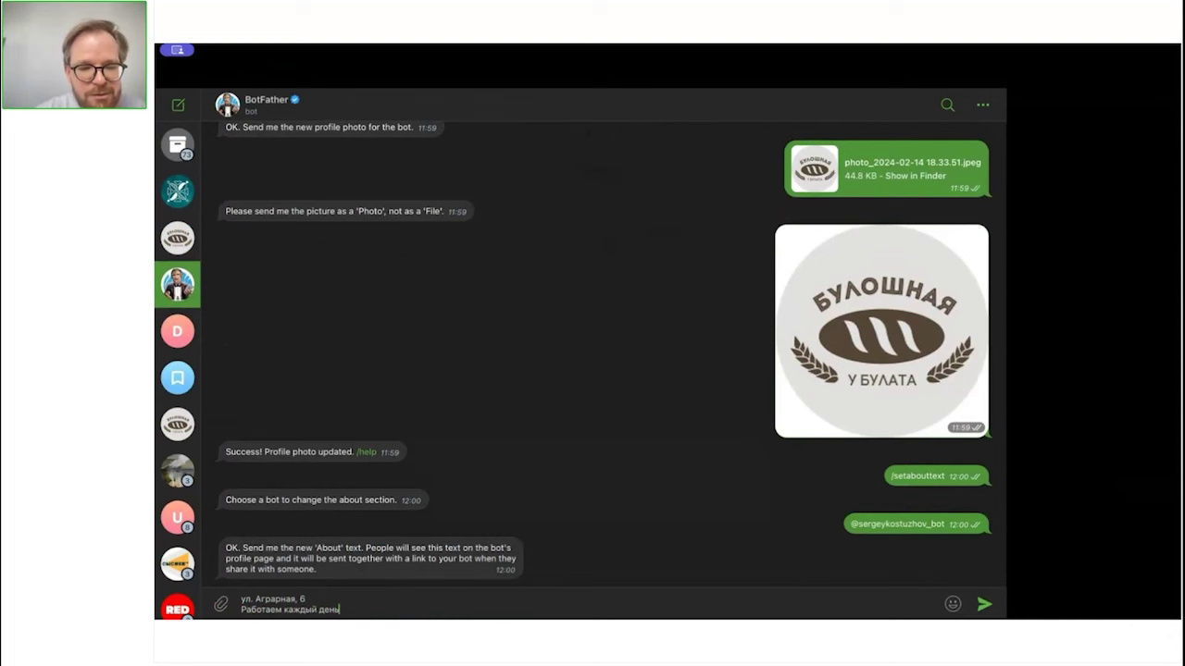
{"action": "type", "text": " круглосуточн"}
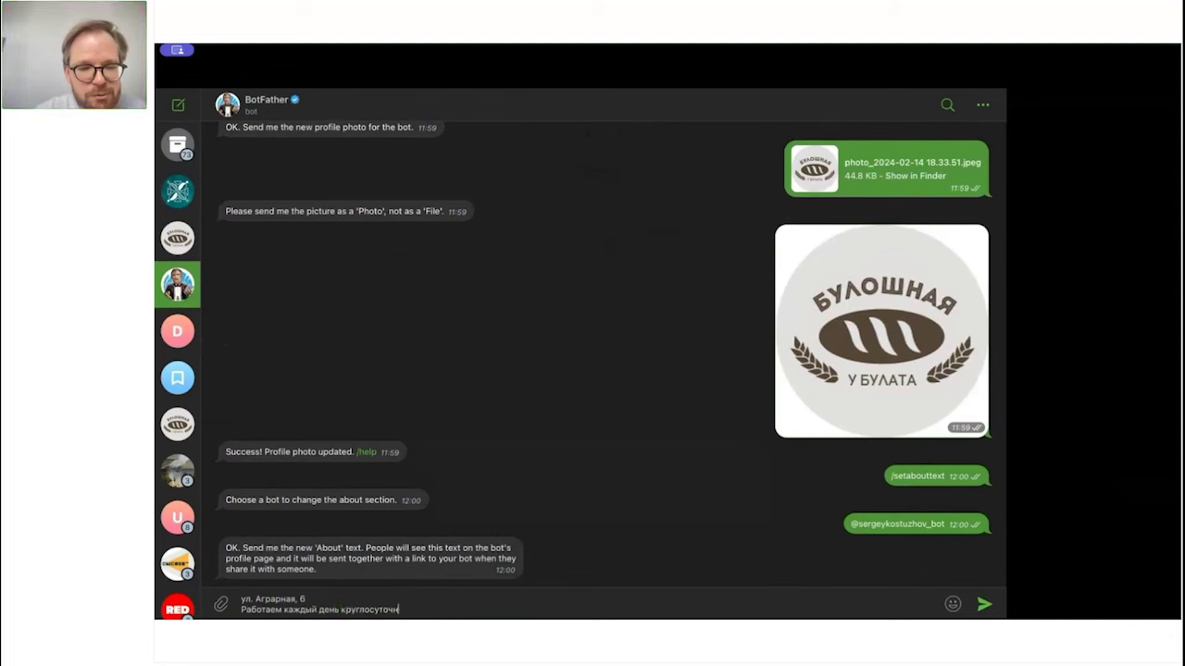
{"action": "type", "text": "о"}
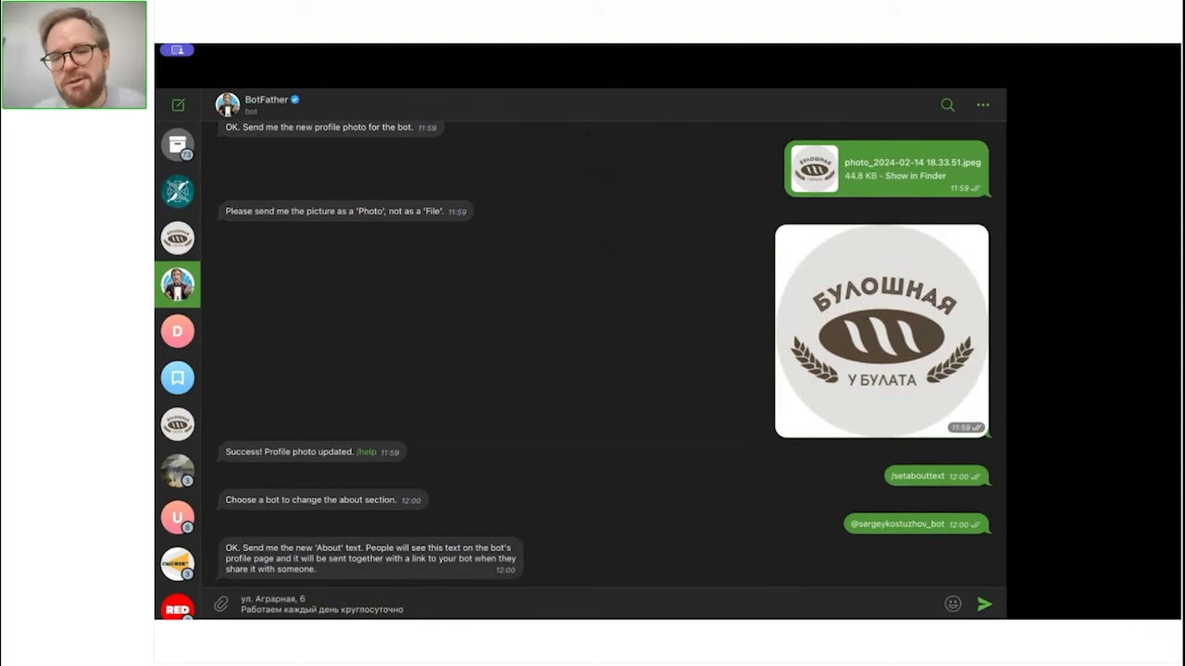
{"action": "key", "text": "Return"}
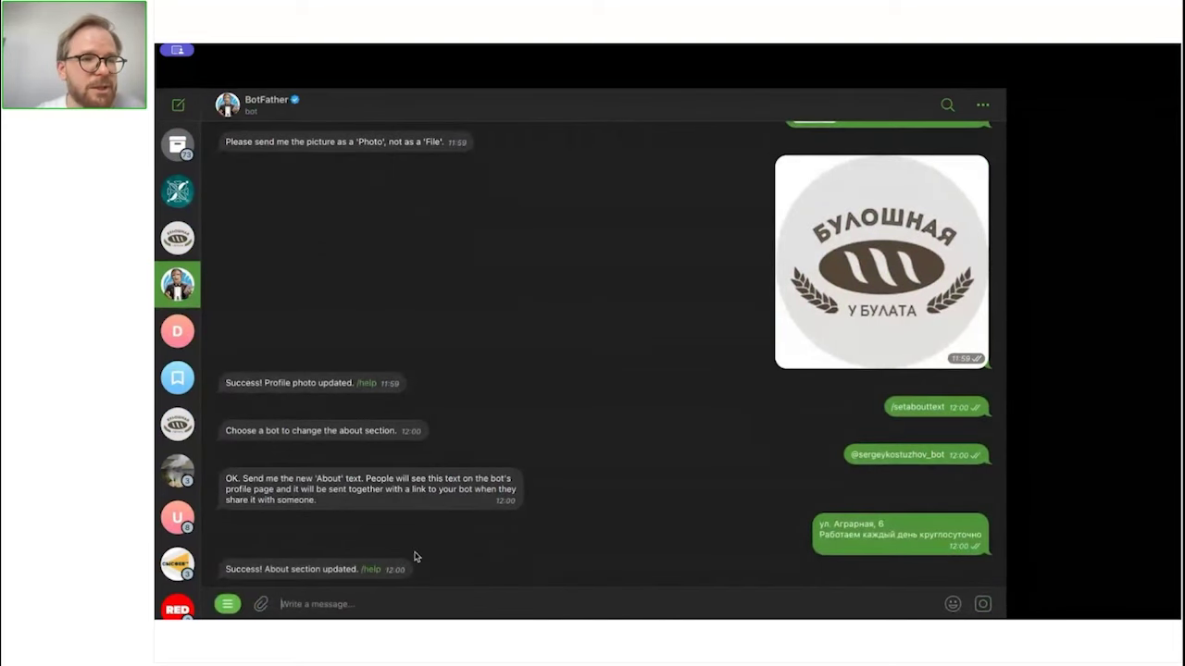
Check the About section on the new bot's profile, then return to its chat.
{"action": "left_click", "coordinate": [178, 241]}
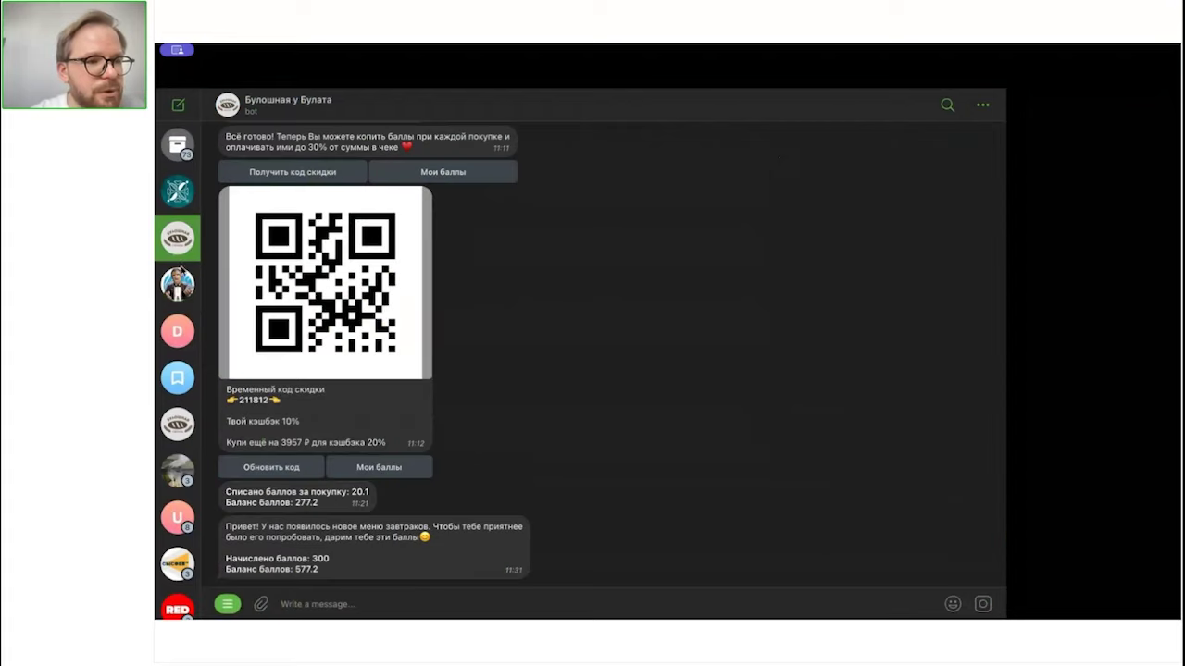
{"action": "left_click", "coordinate": [180, 425]}
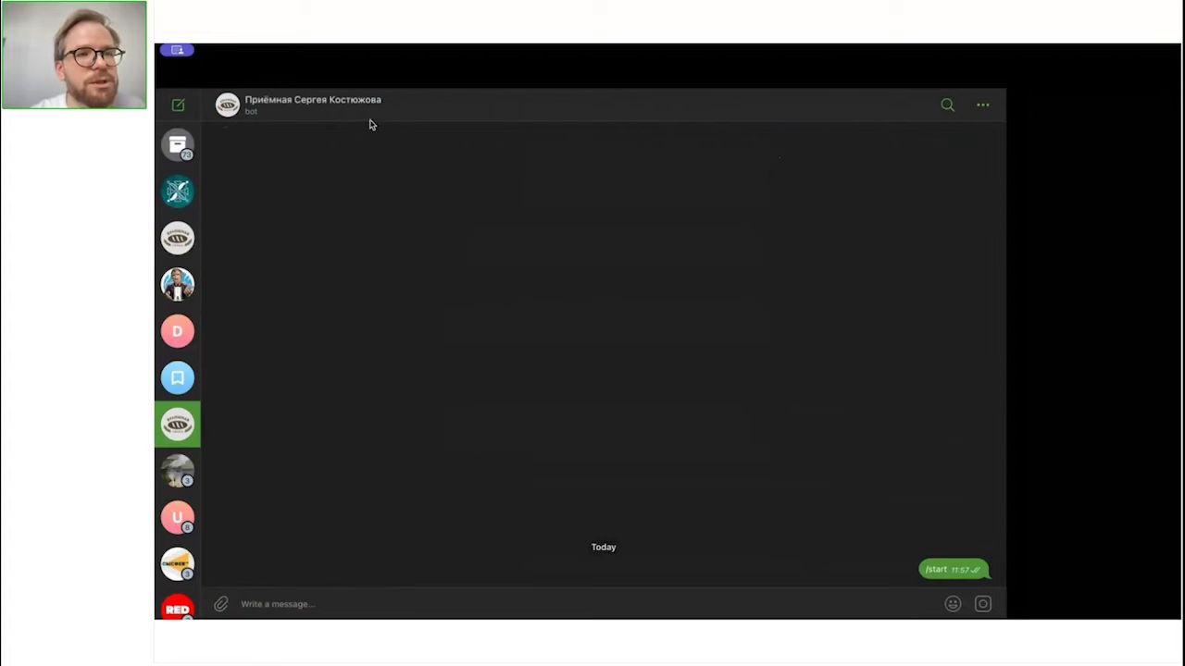
{"action": "left_click", "coordinate": [370, 120]}
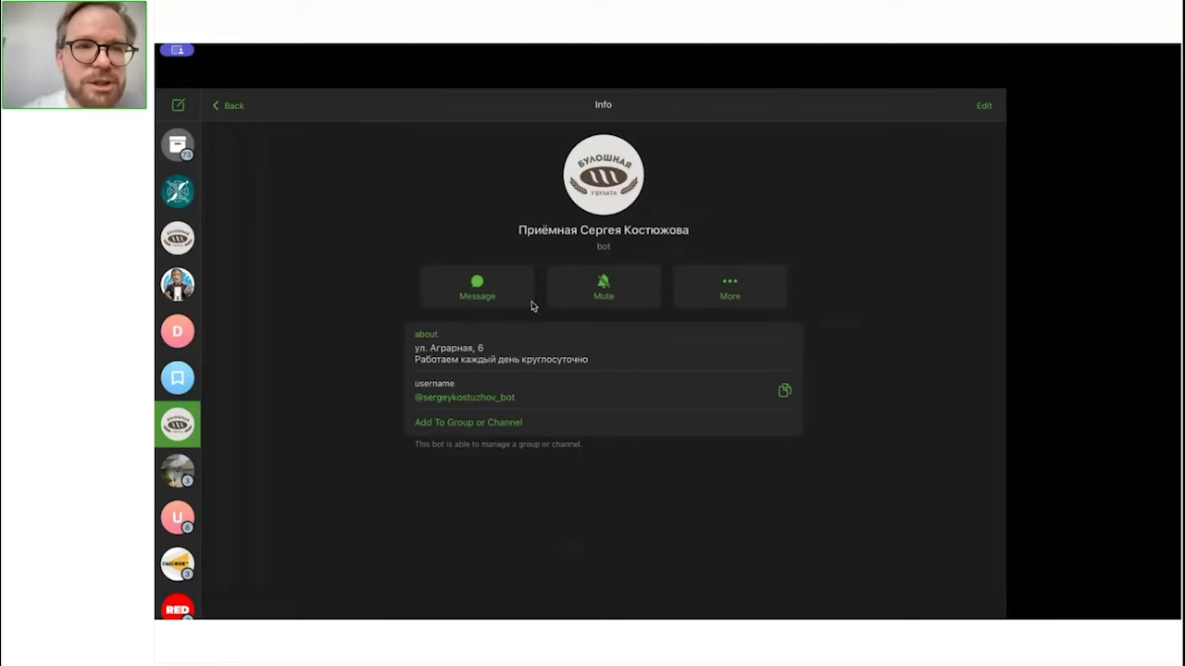
{"action": "left_click", "coordinate": [232, 109]}
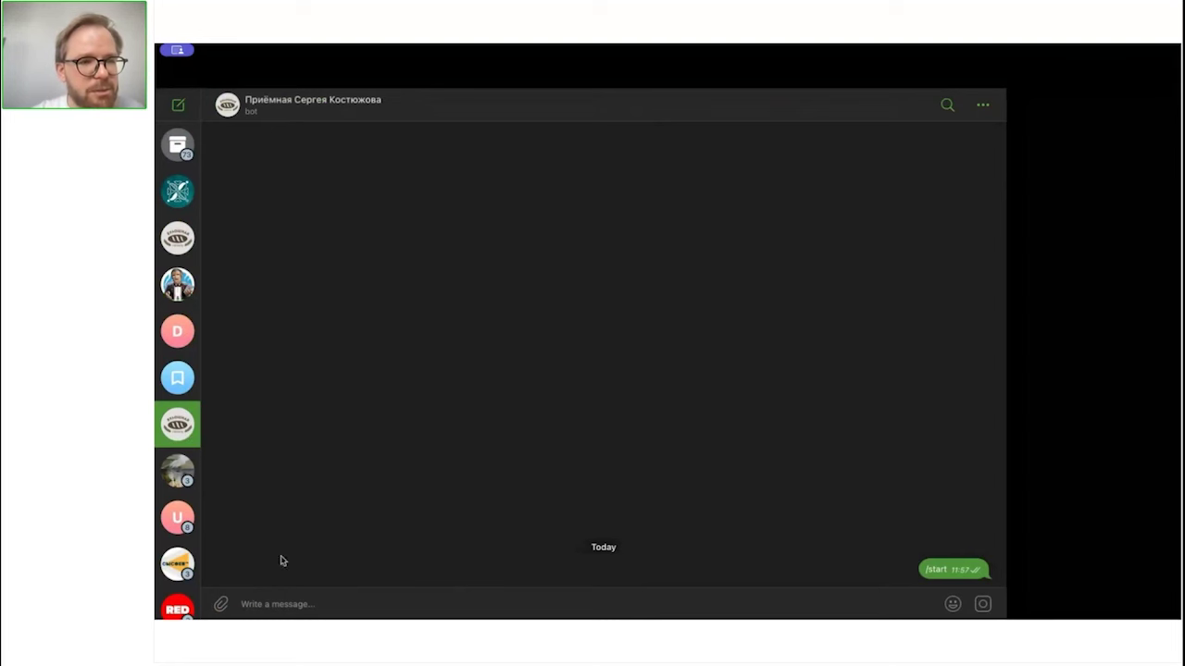
Give the new bot the description 'Привет! Это программа лояльности самого лучшего места в мире' via BotFather.
{"action": "left_click", "coordinate": [174, 287]}
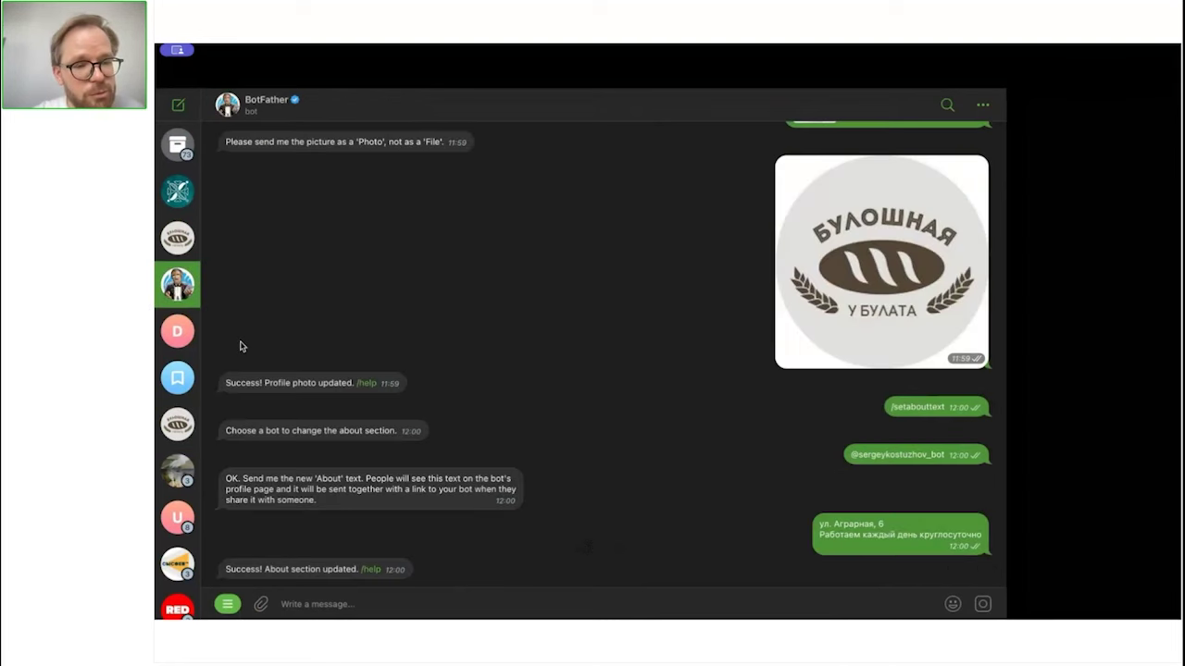
{"action": "left_click", "coordinate": [226, 604]}
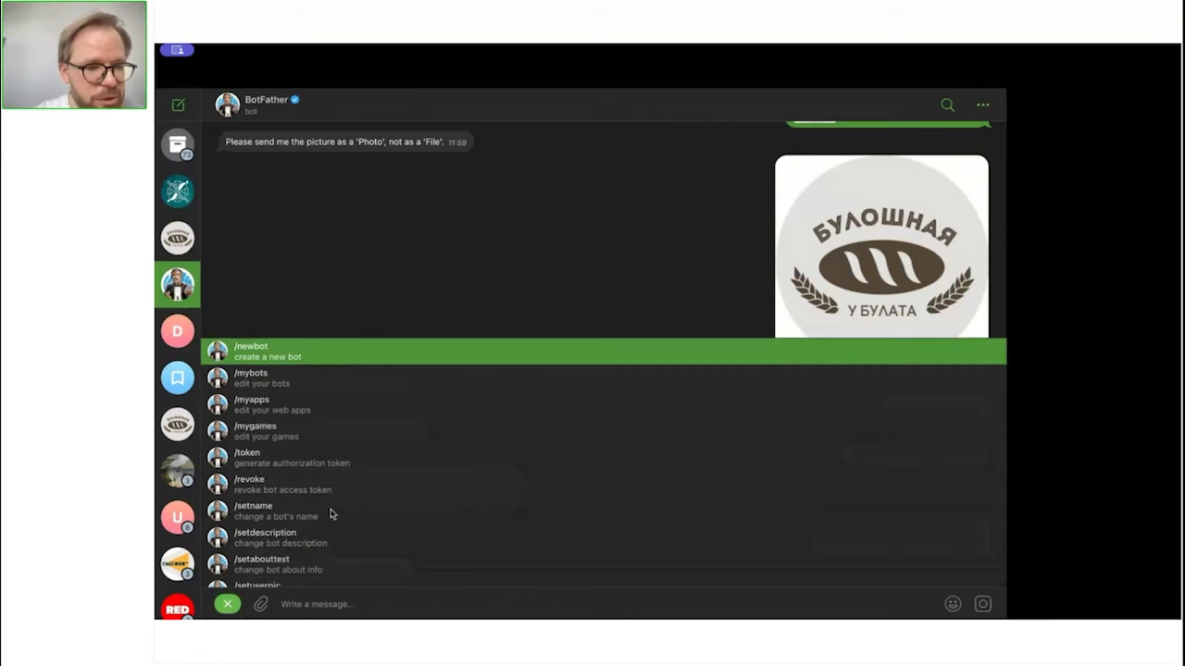
{"action": "scroll", "coordinate": [331, 515], "scroll_direction": "down", "scroll_amount": 2}
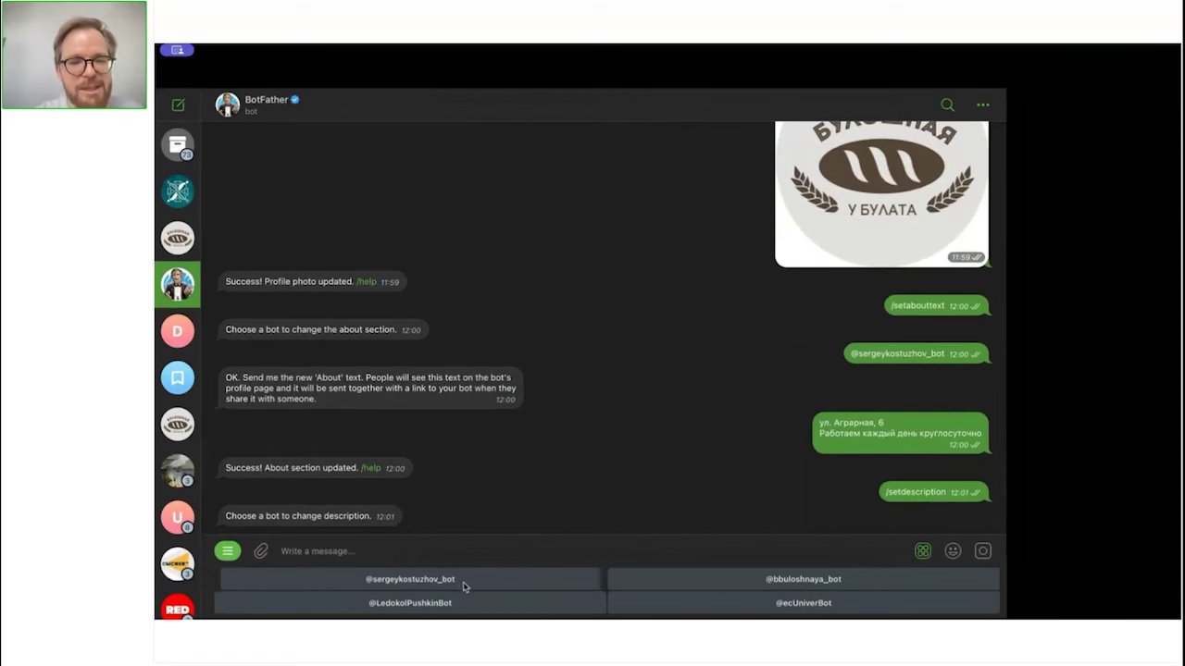
{"action": "left_click", "coordinate": [463, 587]}
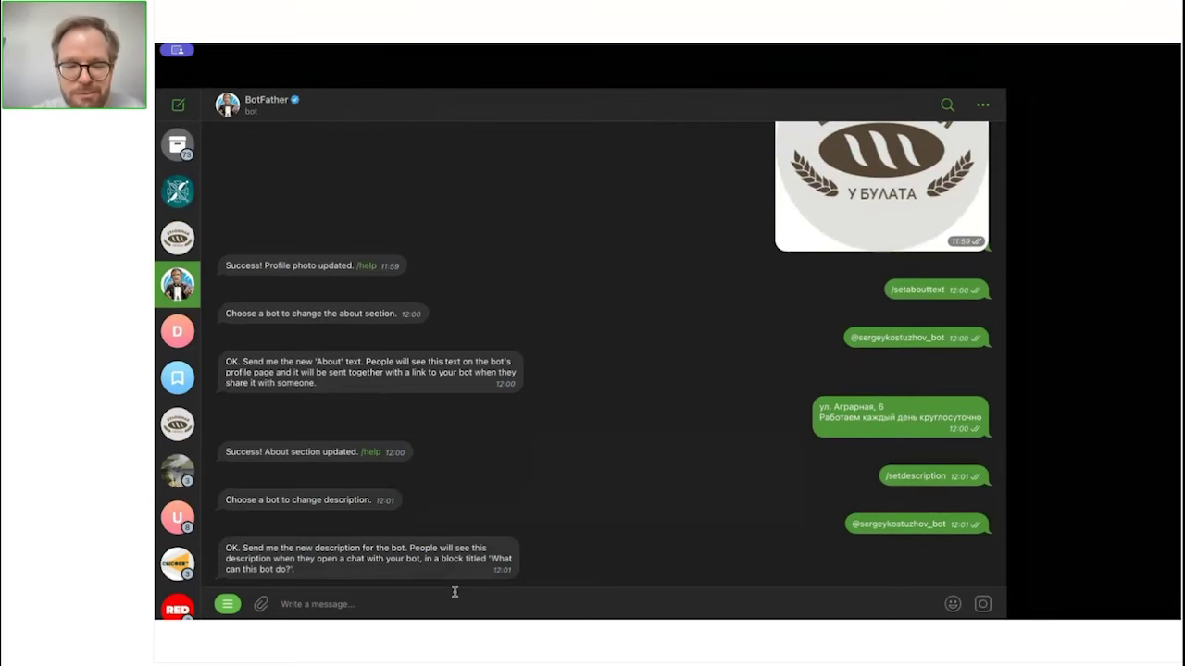
{"action": "type", "text": "Приве"}
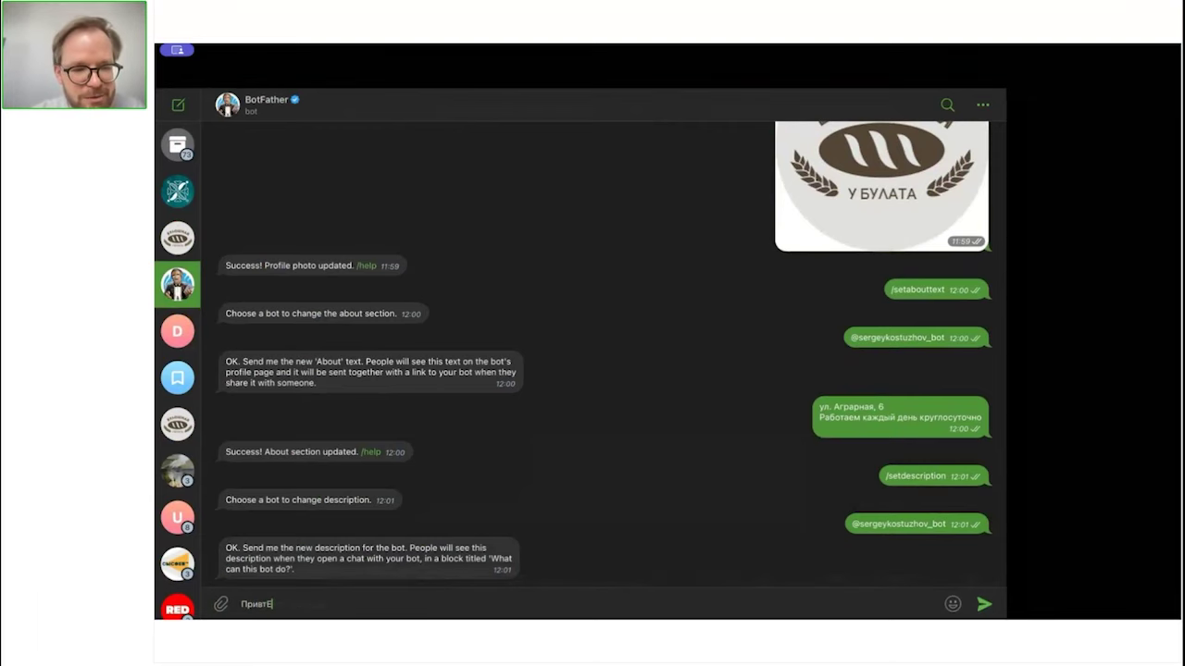
{"action": "type", "text": "т!"}
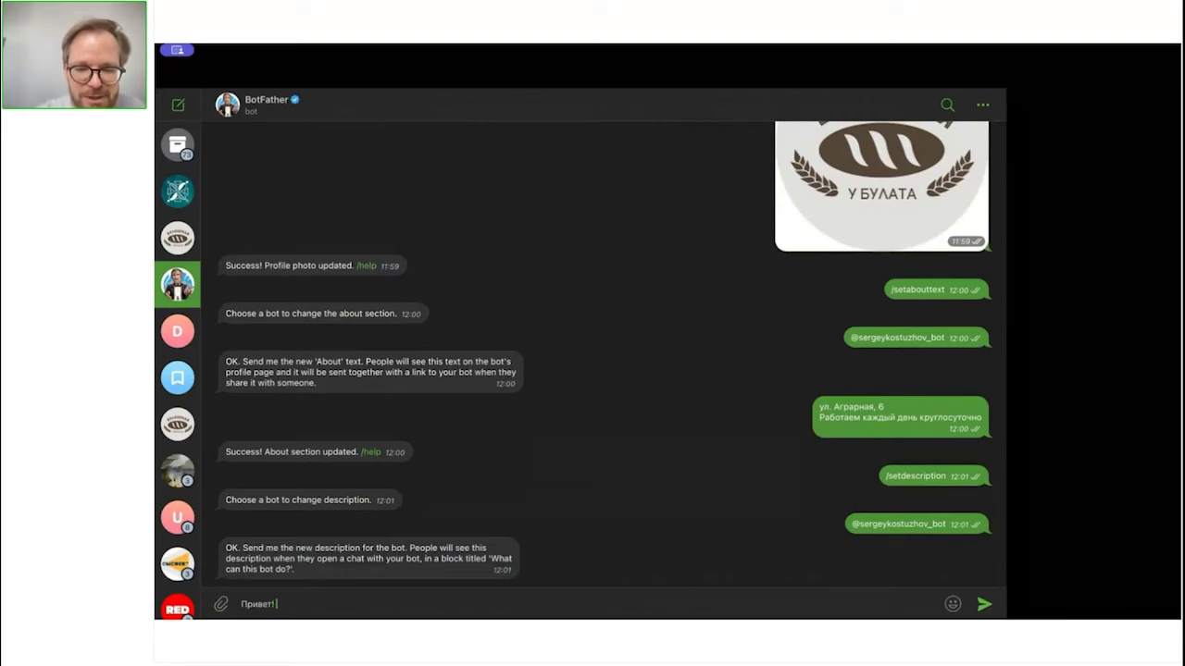
{"action": "type", "text": " Это про"}
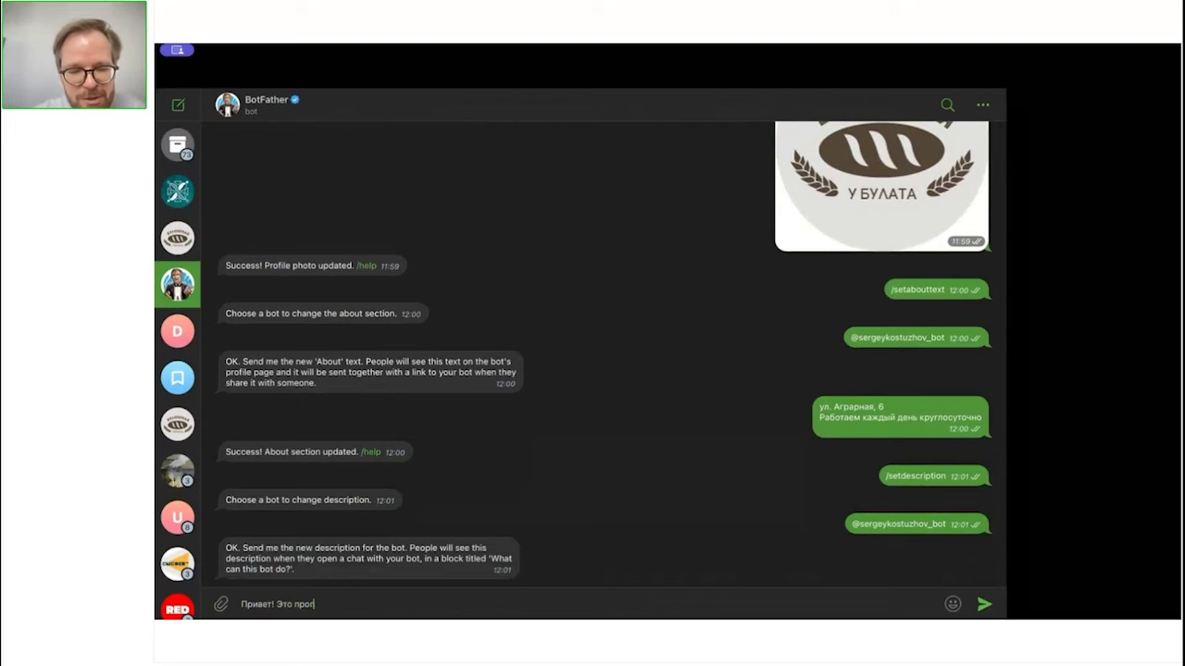
{"action": "type", "text": "грамма лоя"}
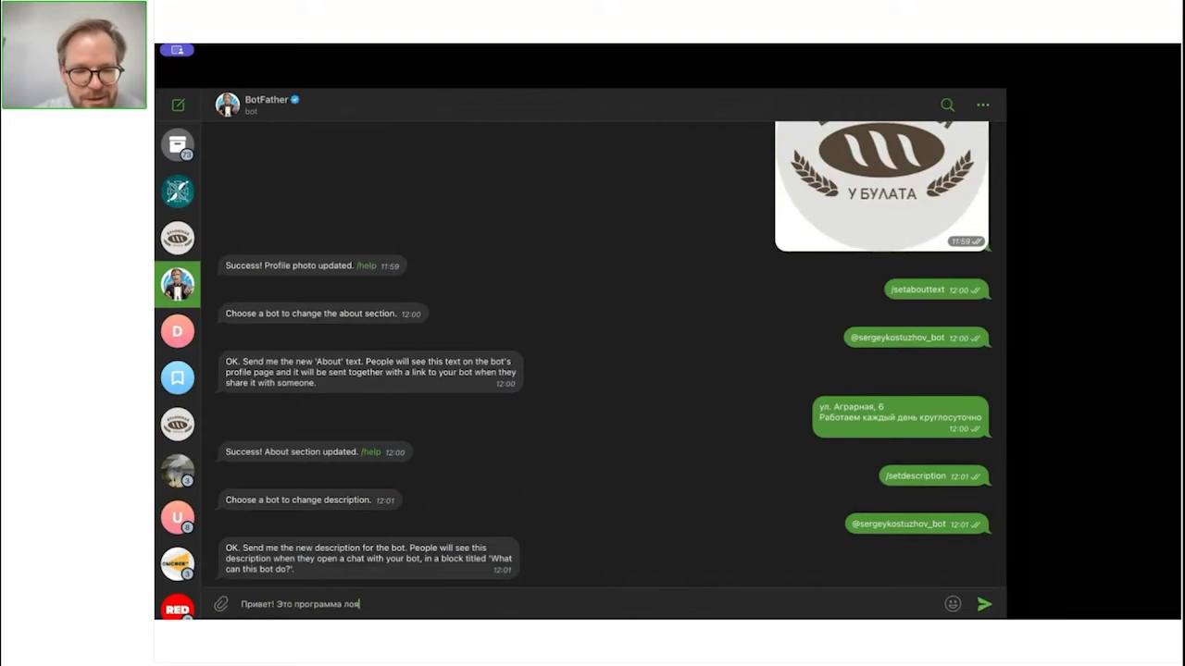
{"action": "type", "text": "льности самог"}
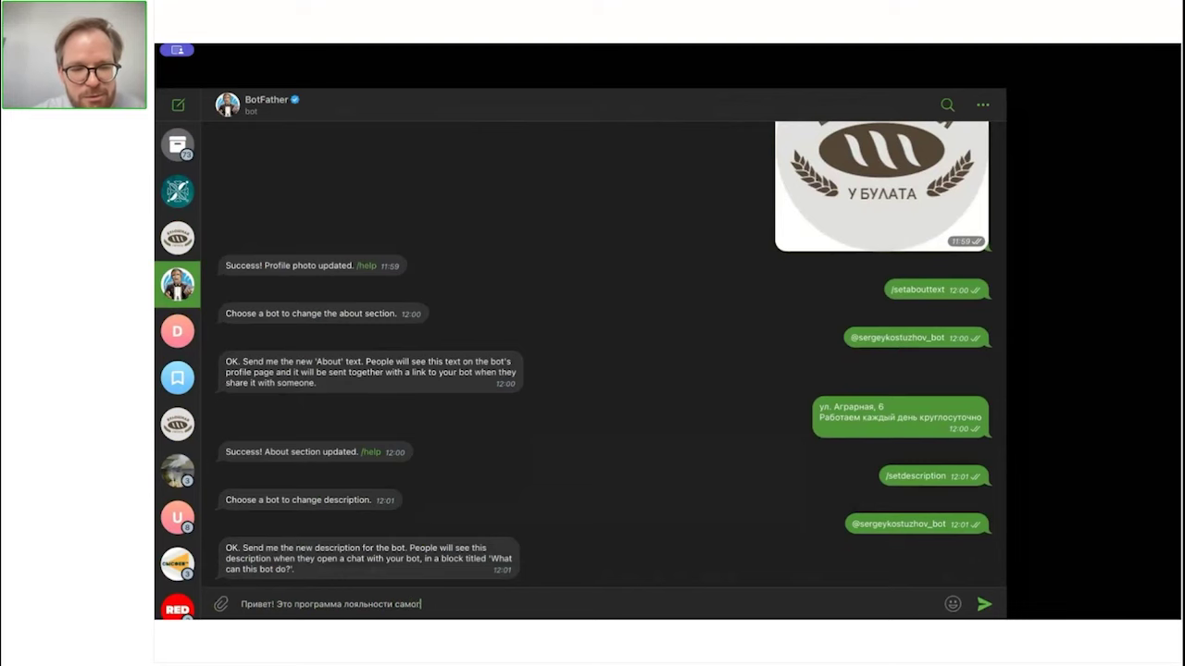
{"action": "type", "text": "о лучшего места"}
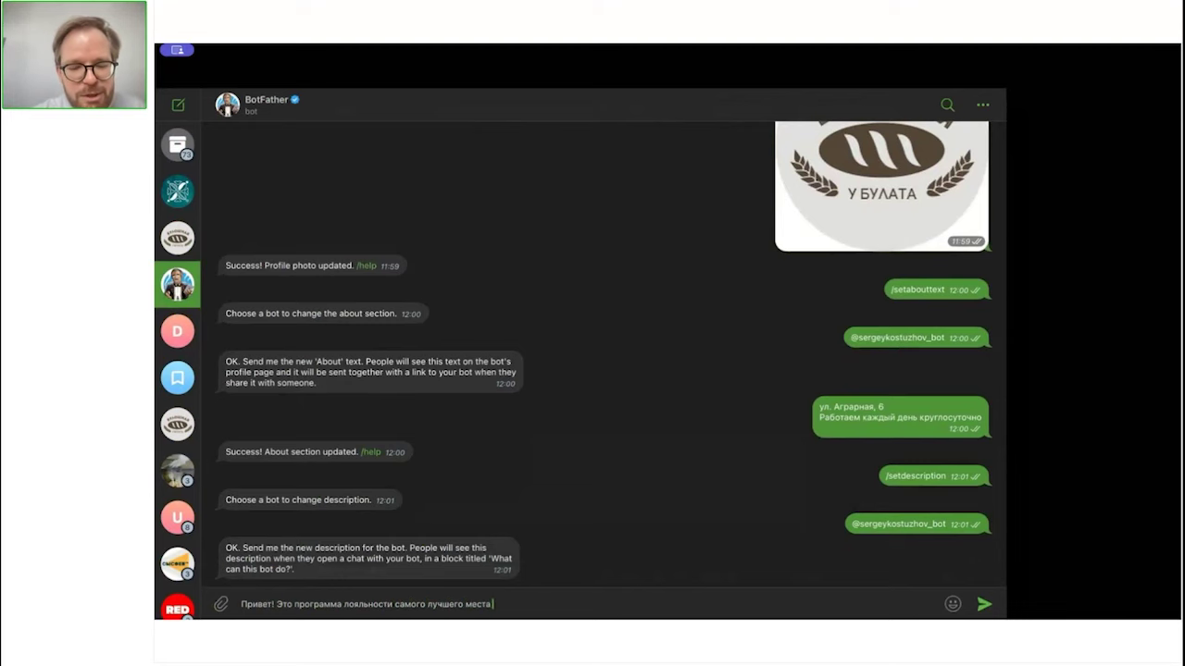
{"action": "type", "text": " в мире"}
{"action": "key", "text": "Return"}
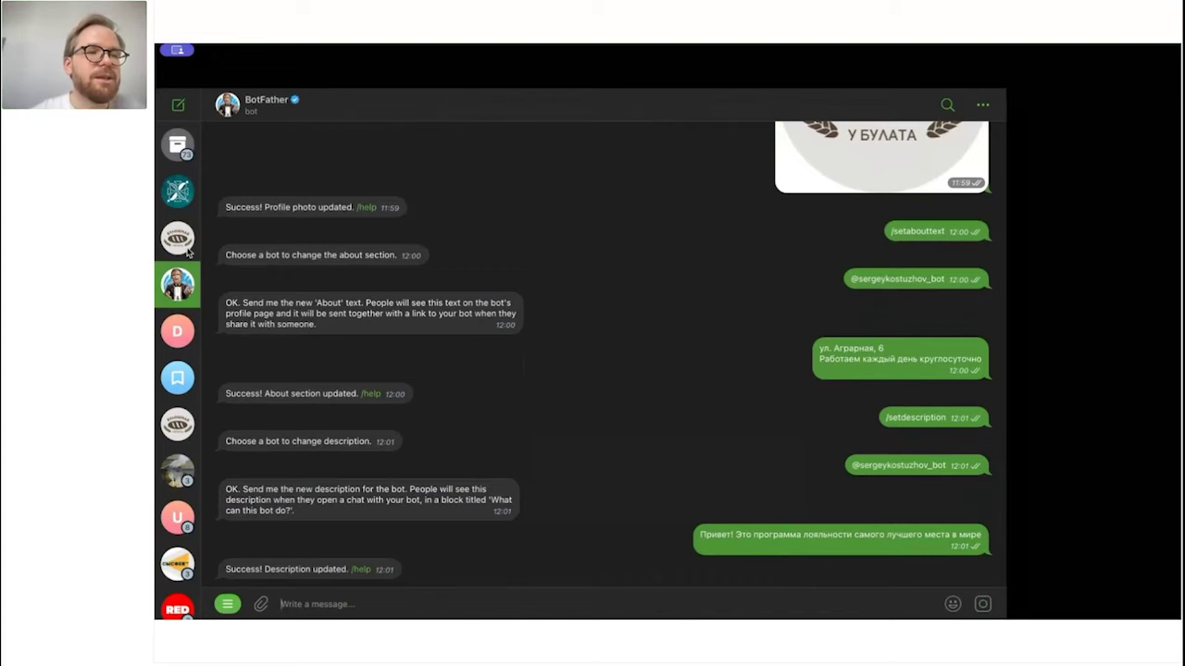
Review the new bot's profile with its bakery logo and About text, then return to its chat.
{"action": "left_click", "coordinate": [191, 442]}
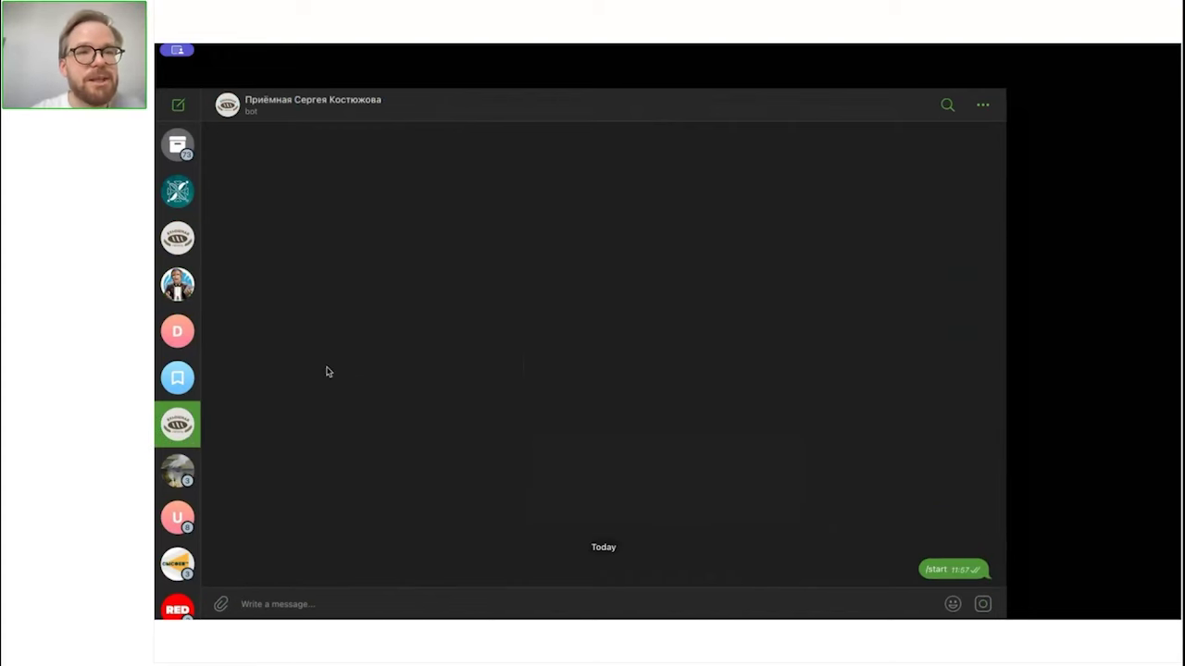
{"action": "left_click", "coordinate": [353, 116]}
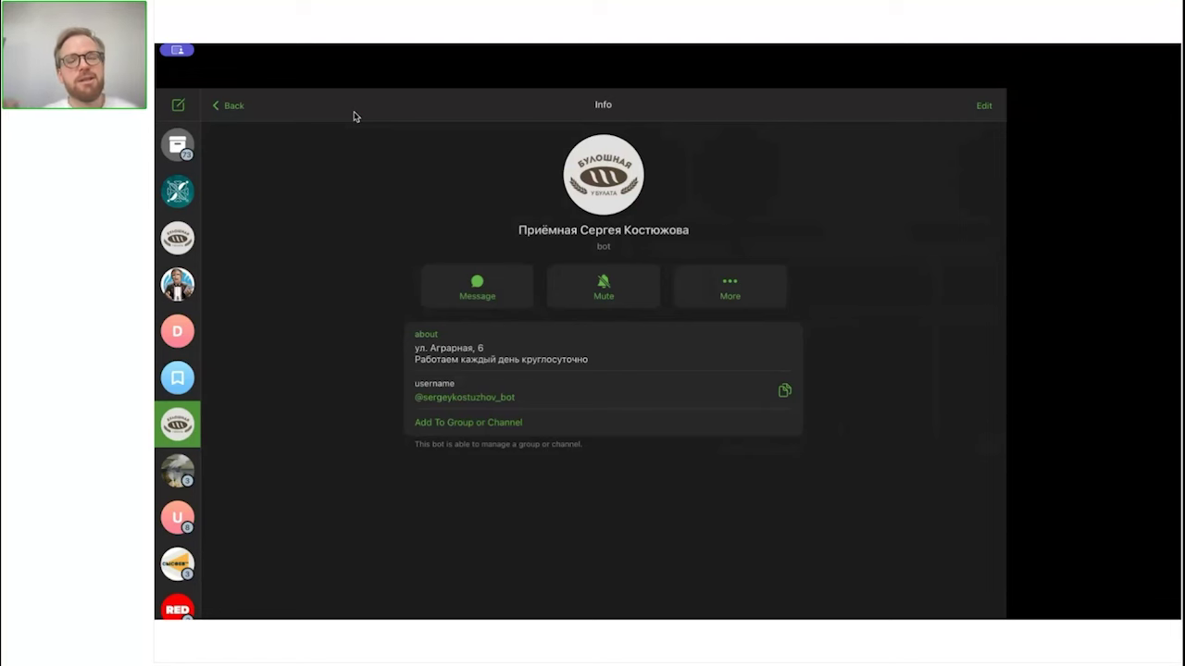
{"action": "left_click", "coordinate": [228, 113]}
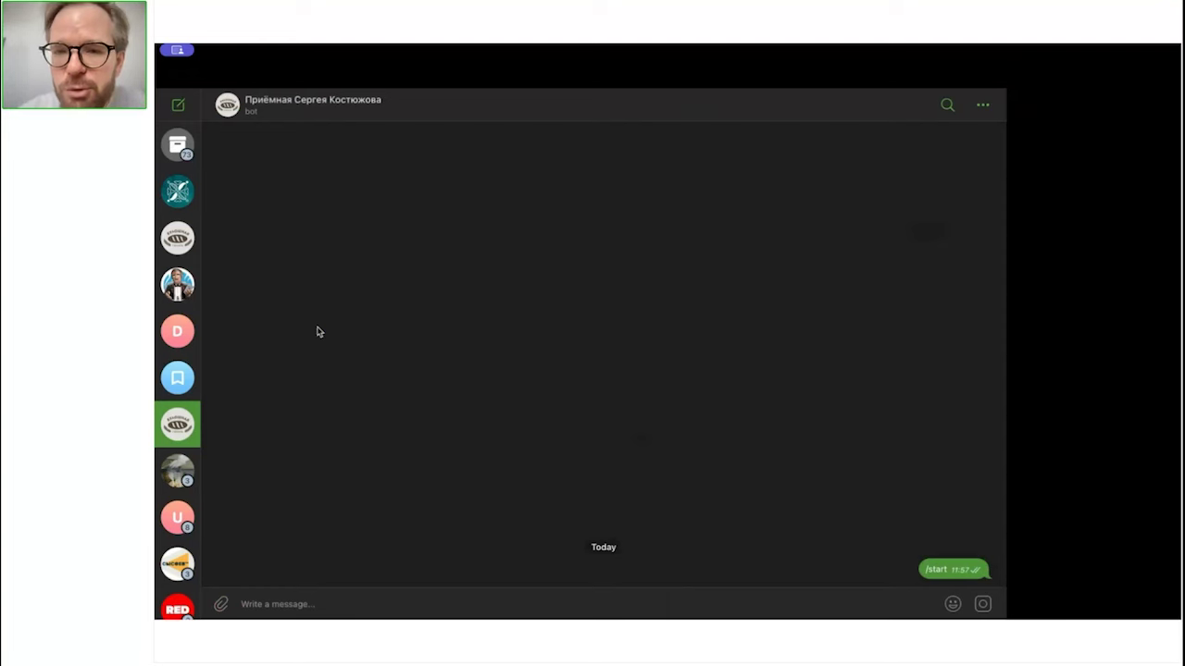
{"action": "mouse_move", "coordinate": [490, 50]}
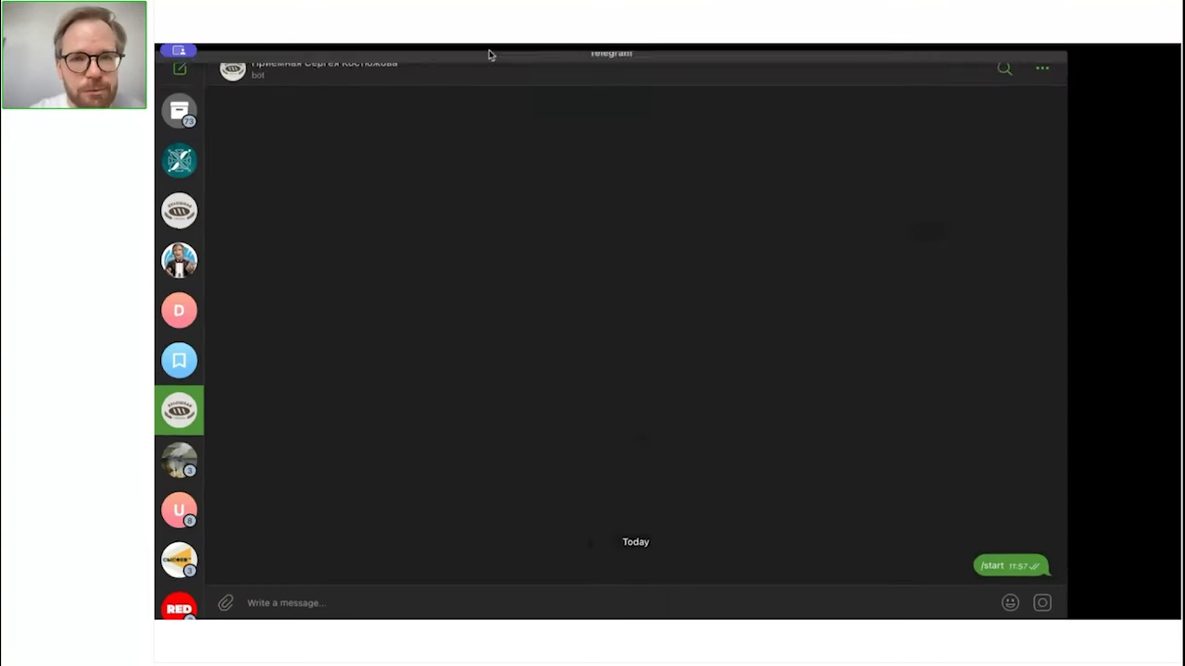